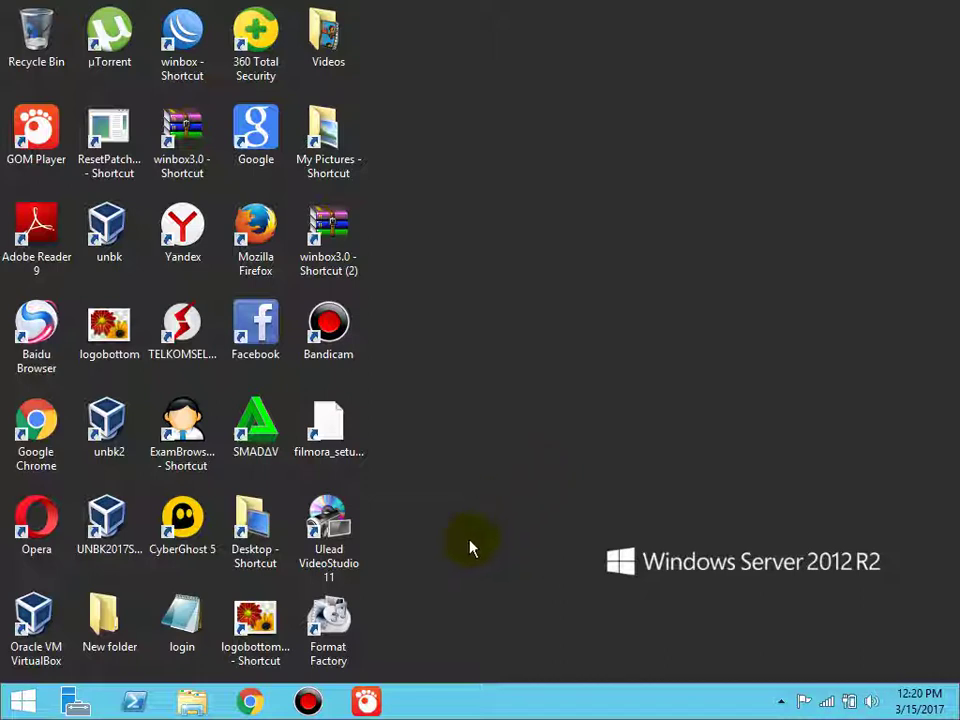
Launch Ulead VideoStudio 11 and open the VideoStudio Editor.
{"action": "double_click", "coordinate": [329, 566]}
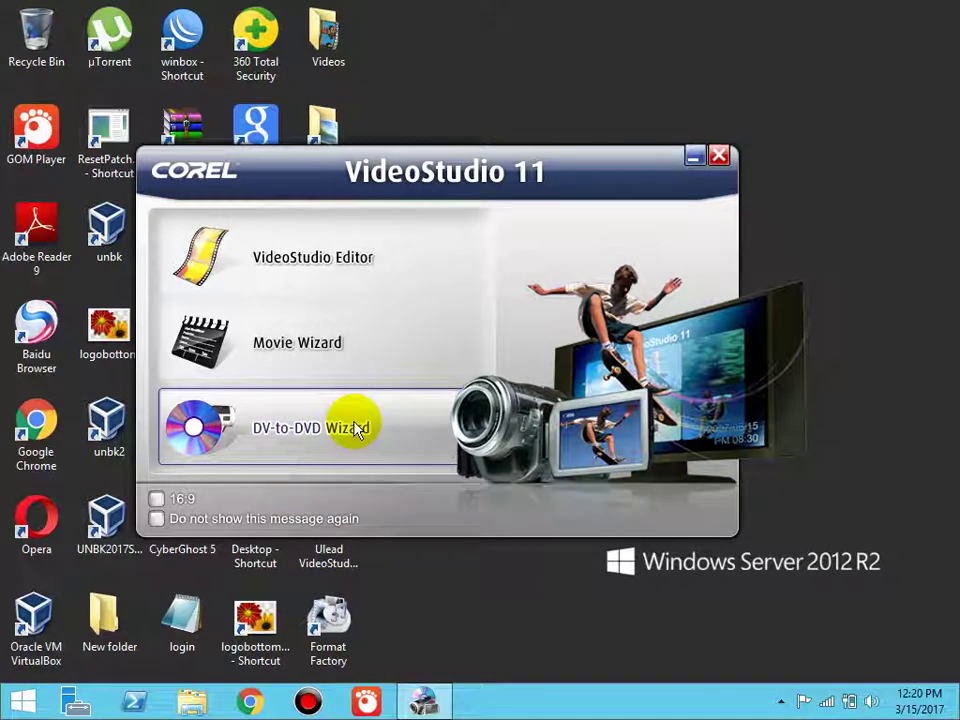
{"action": "left_click", "coordinate": [310, 262]}
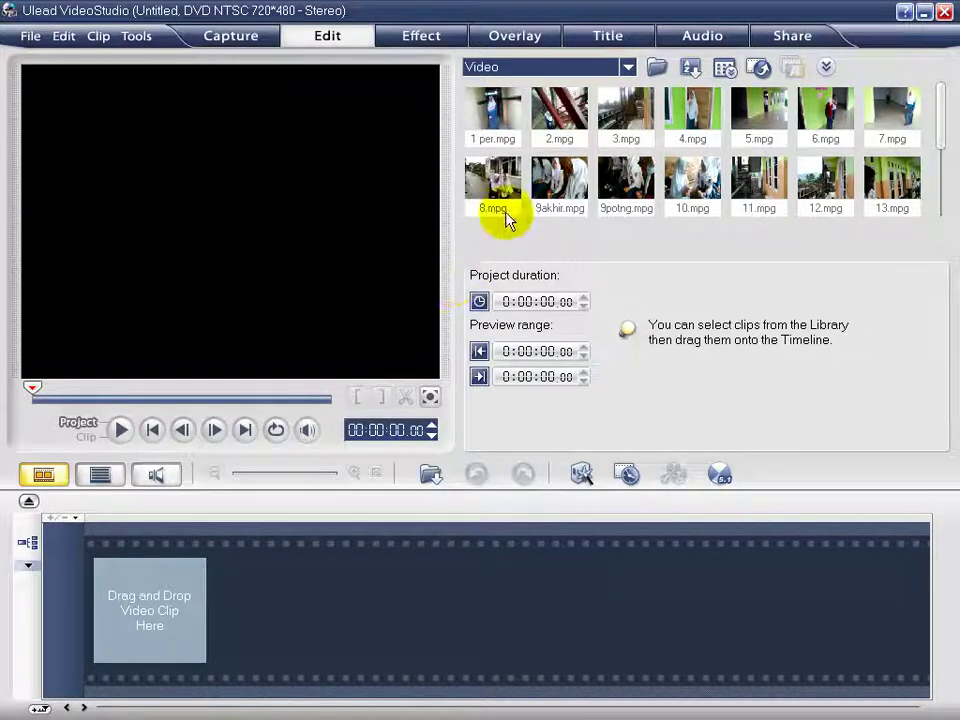
Add all library videos from 1 per.mpg through the pertama clip to the storyboard, leaving out the VideoUjian clip.
{"action": "left_click", "coordinate": [497, 125]}
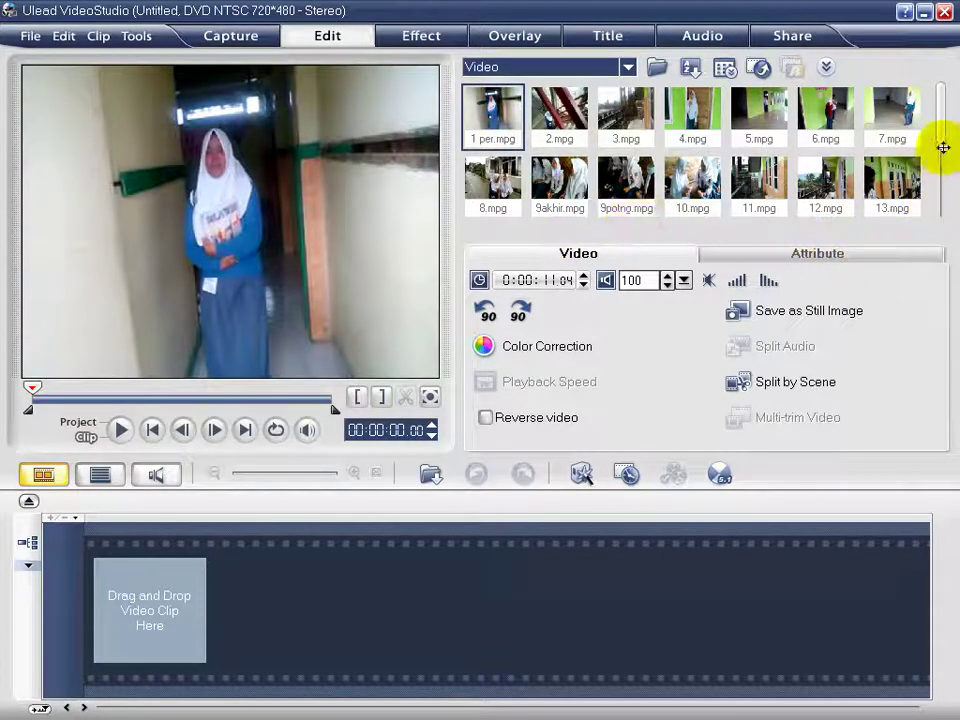
{"action": "left_click_drag", "start_coordinate": [942, 129], "coordinate": [938, 208]}
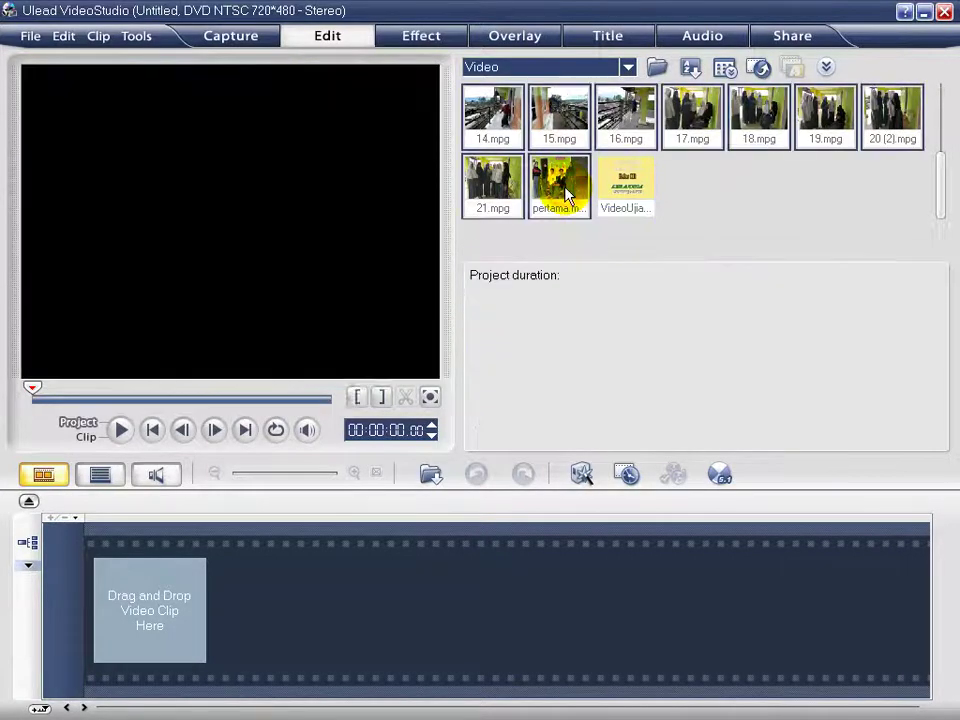
{"action": "scroll", "coordinate": [561, 195], "scroll_direction": "up", "scroll_amount": 3}
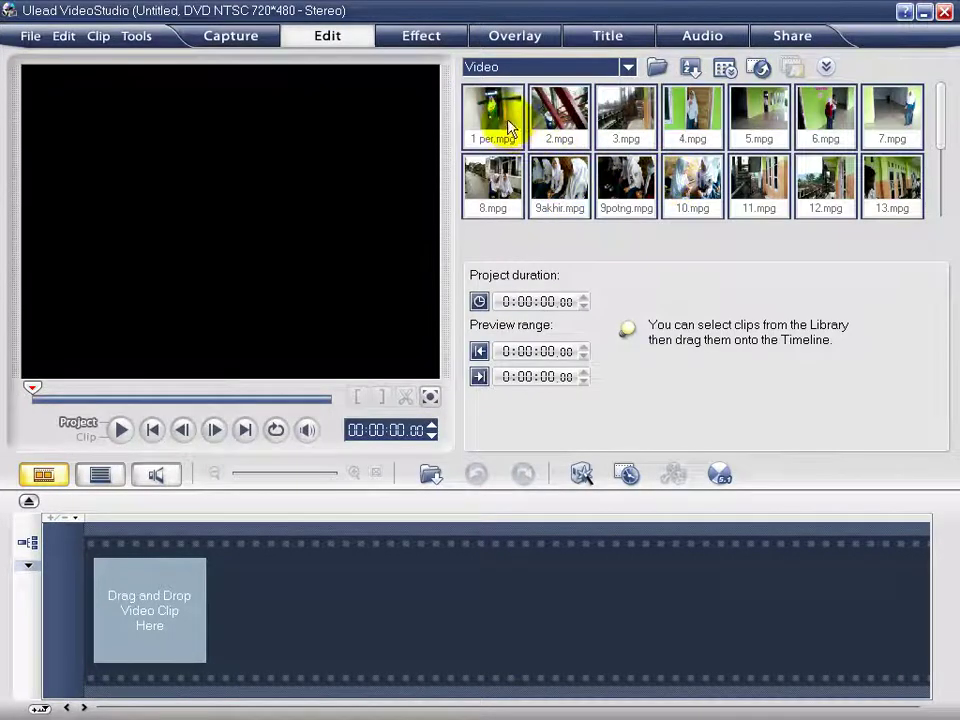
{"action": "left_click", "coordinate": [508, 129]}
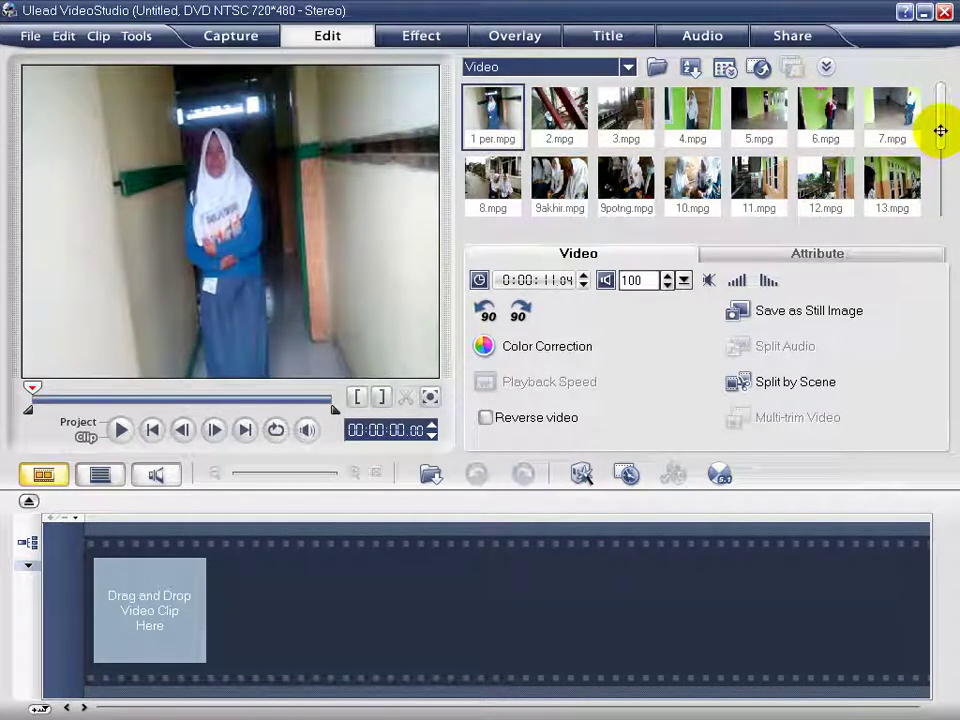
{"action": "left_click_drag", "start_coordinate": [941, 131], "coordinate": [940, 198]}
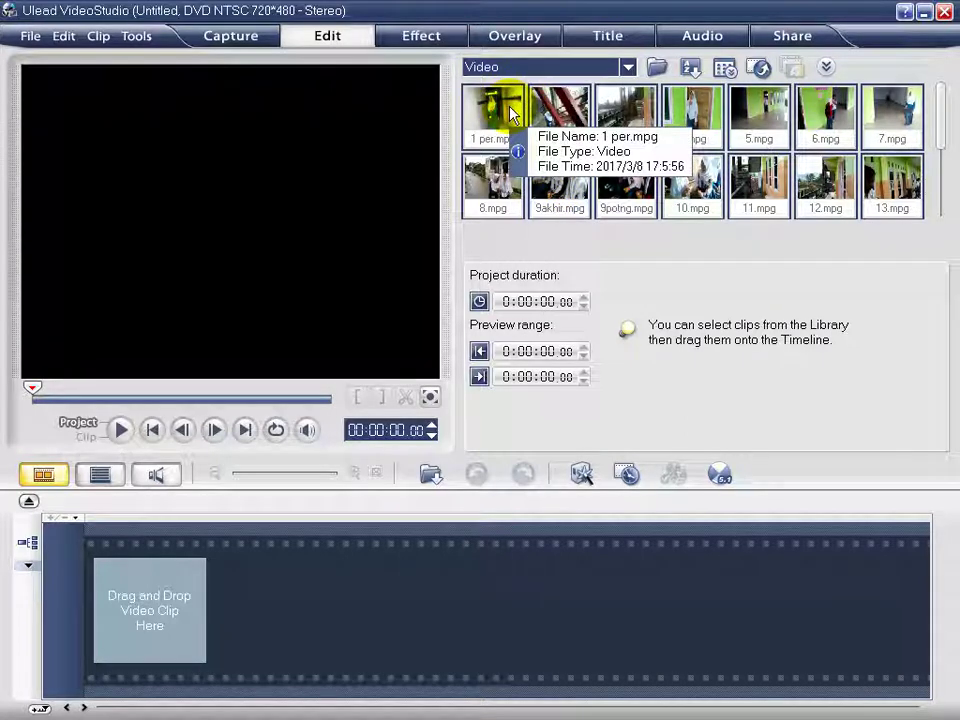
{"action": "left_click_drag", "start_coordinate": [510, 114], "coordinate": [183, 581]}
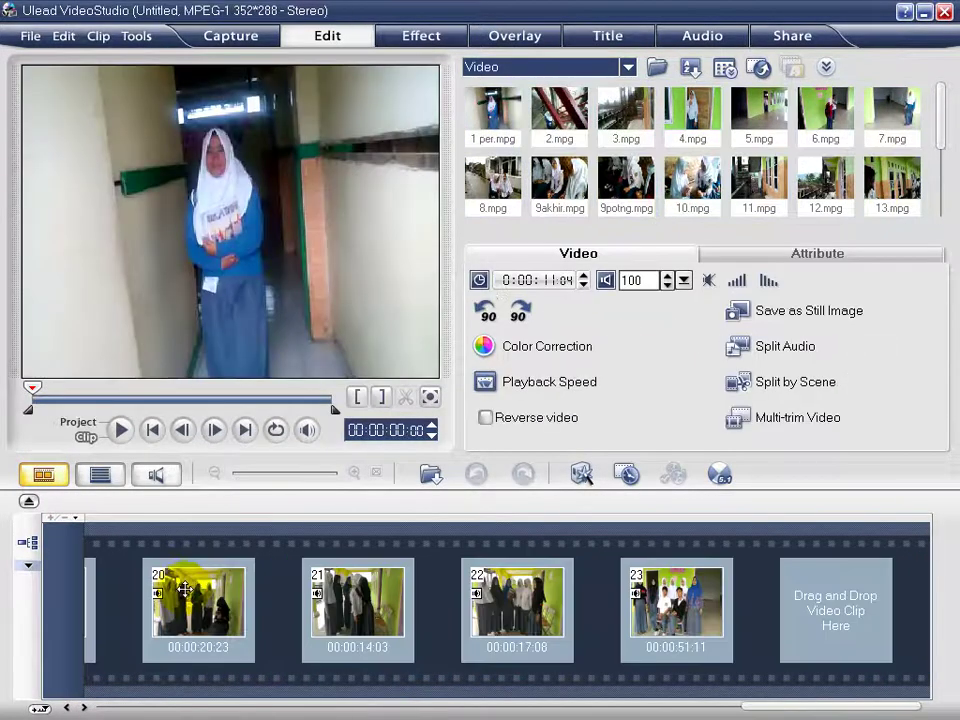
Review the start of the storyboard and preview its second clip.
{"action": "left_click", "coordinate": [114, 708]}
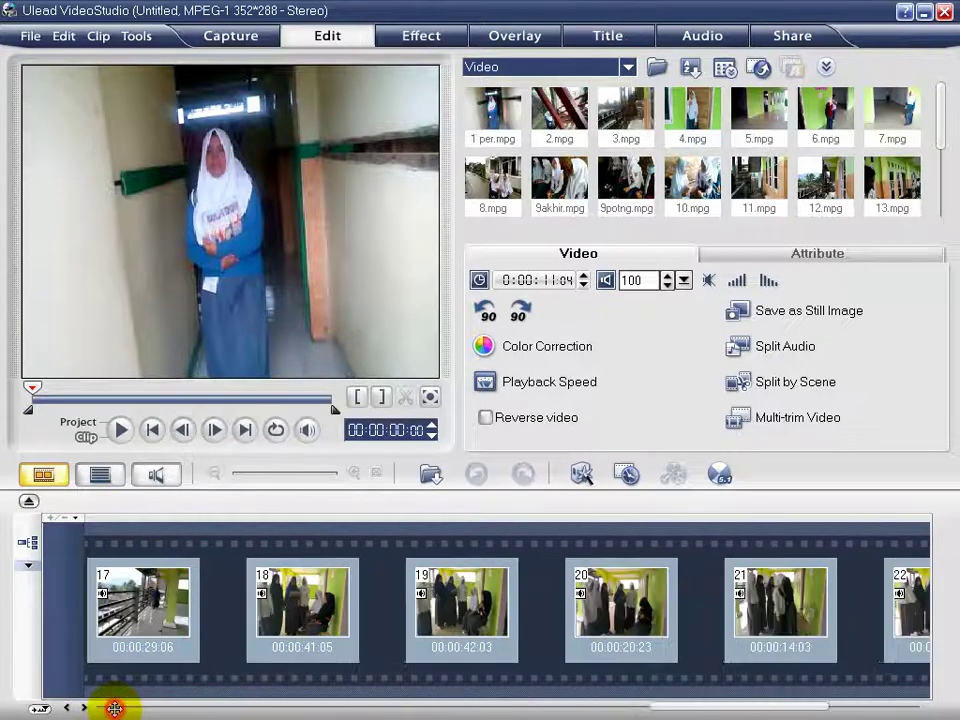
{"action": "left_click_drag", "start_coordinate": [114, 708], "coordinate": [107, 705]}
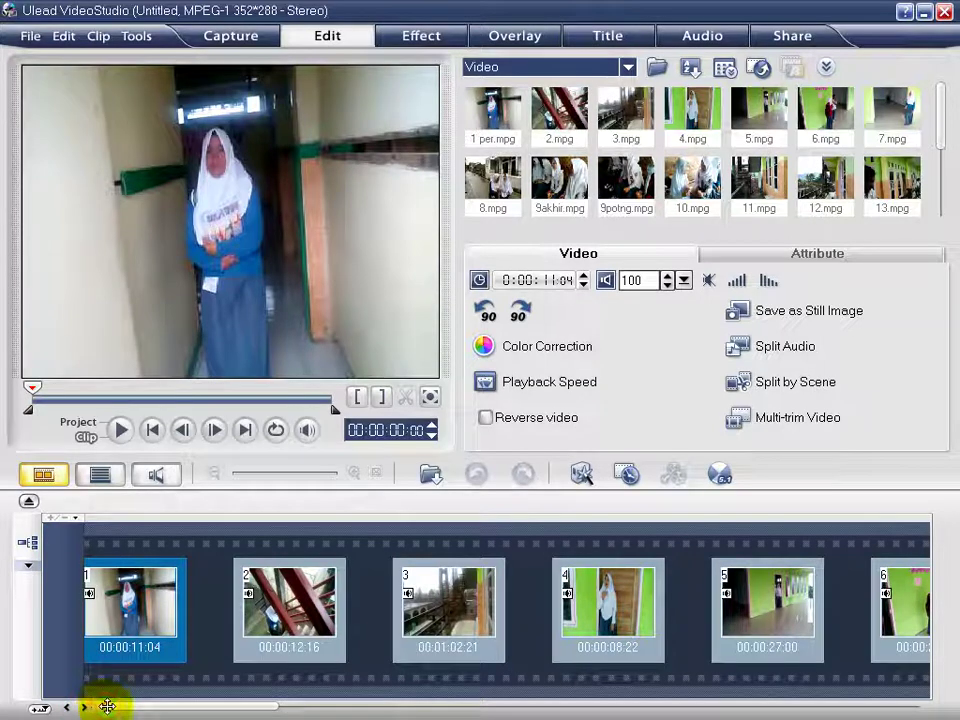
{"action": "left_click", "coordinate": [288, 588]}
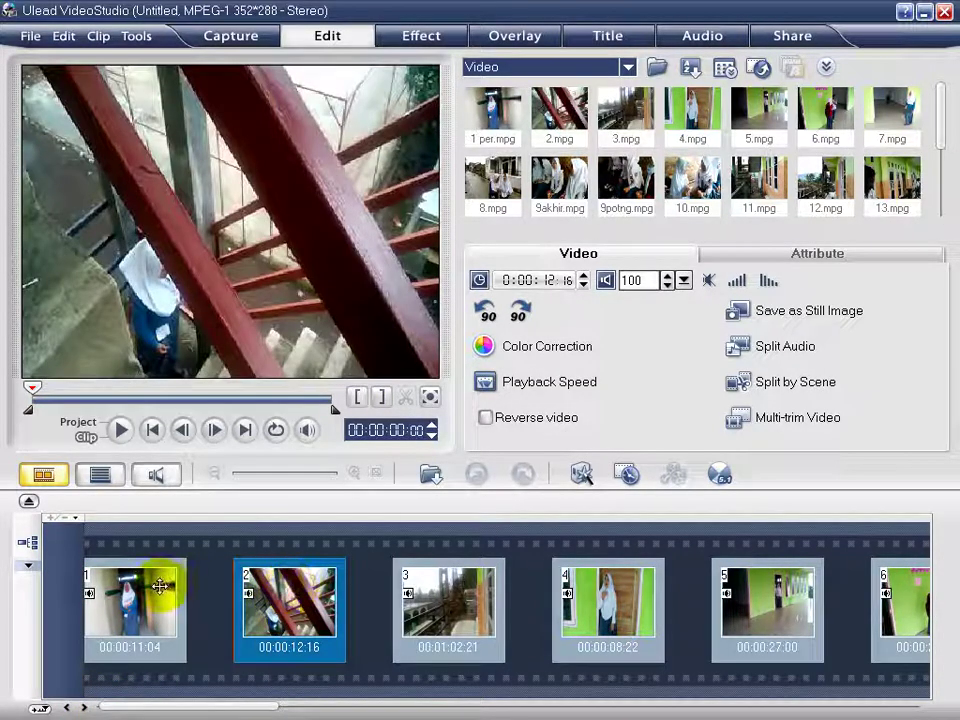
Try to split the first storyboard clip by scene, scanning with the Frame Content method.
{"action": "left_click", "coordinate": [160, 587]}
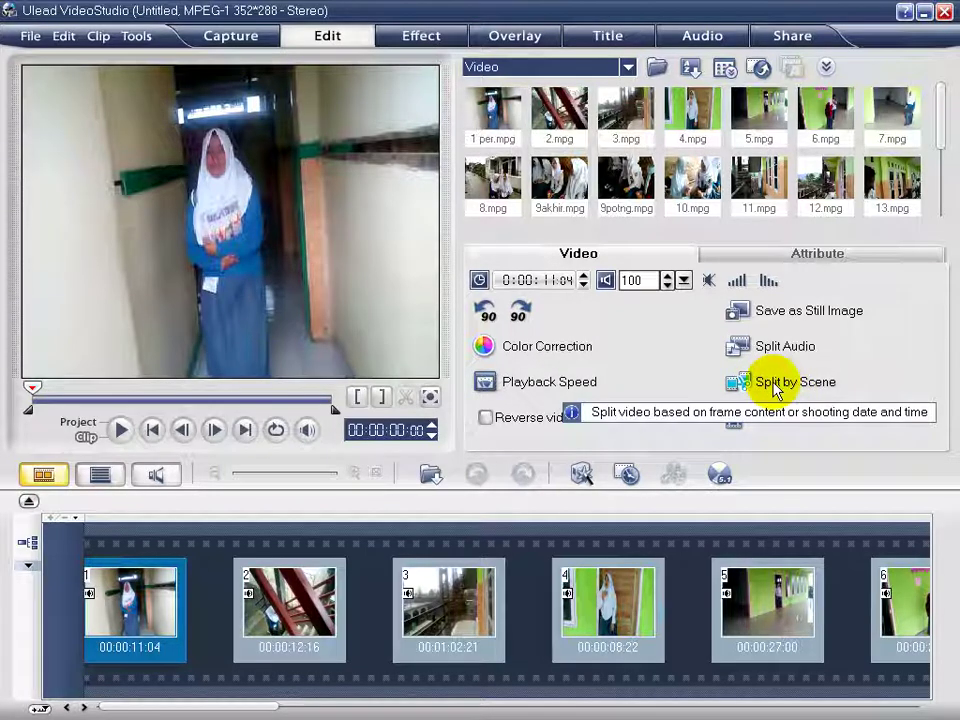
{"action": "left_click", "coordinate": [776, 384]}
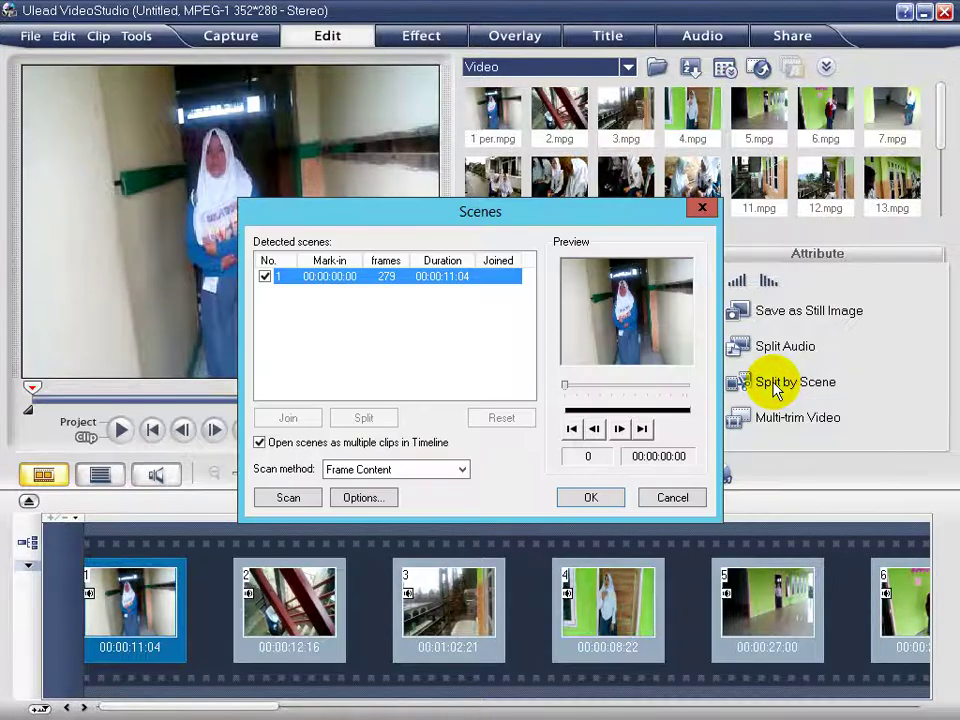
{"action": "left_click", "coordinate": [284, 502]}
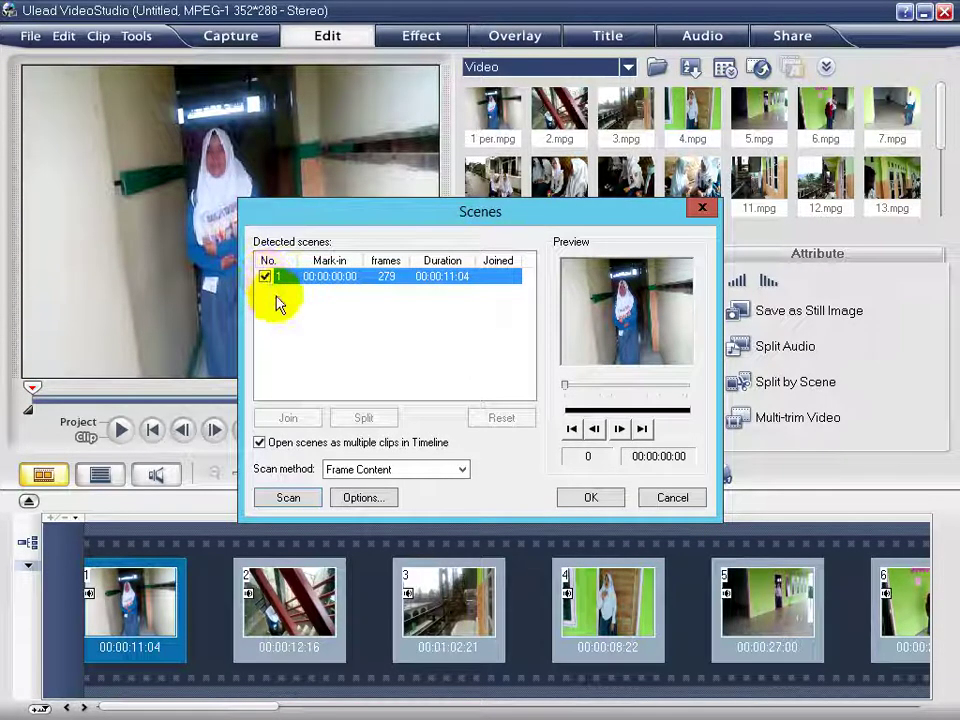
{"action": "left_click", "coordinate": [648, 495]}
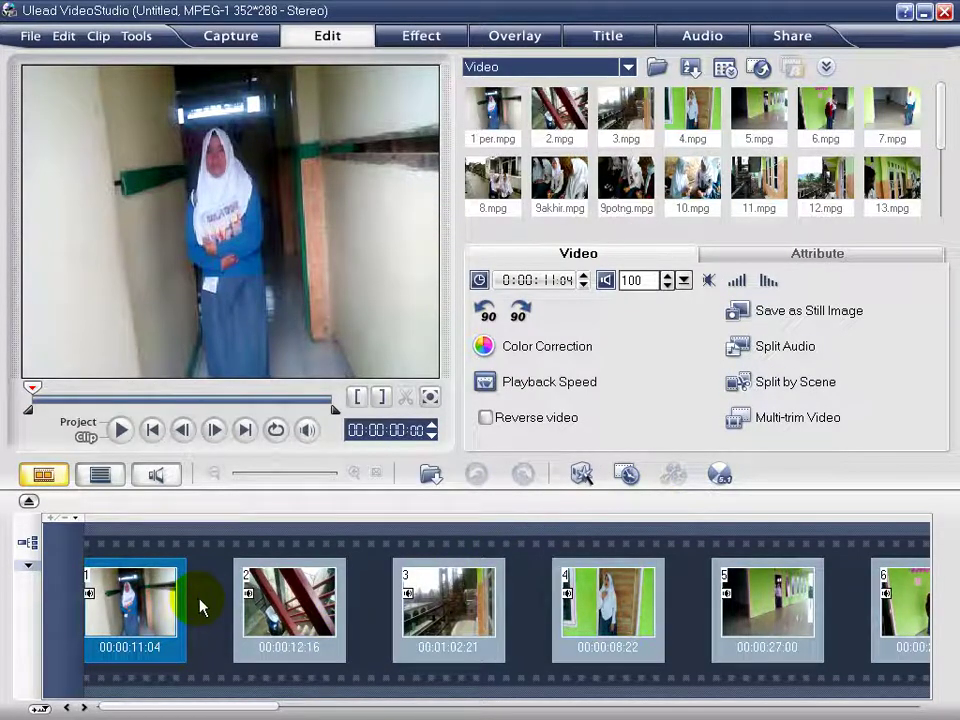
Compare the project in timeline view and storyboard view, ending in storyboard view.
{"action": "left_click", "coordinate": [108, 478]}
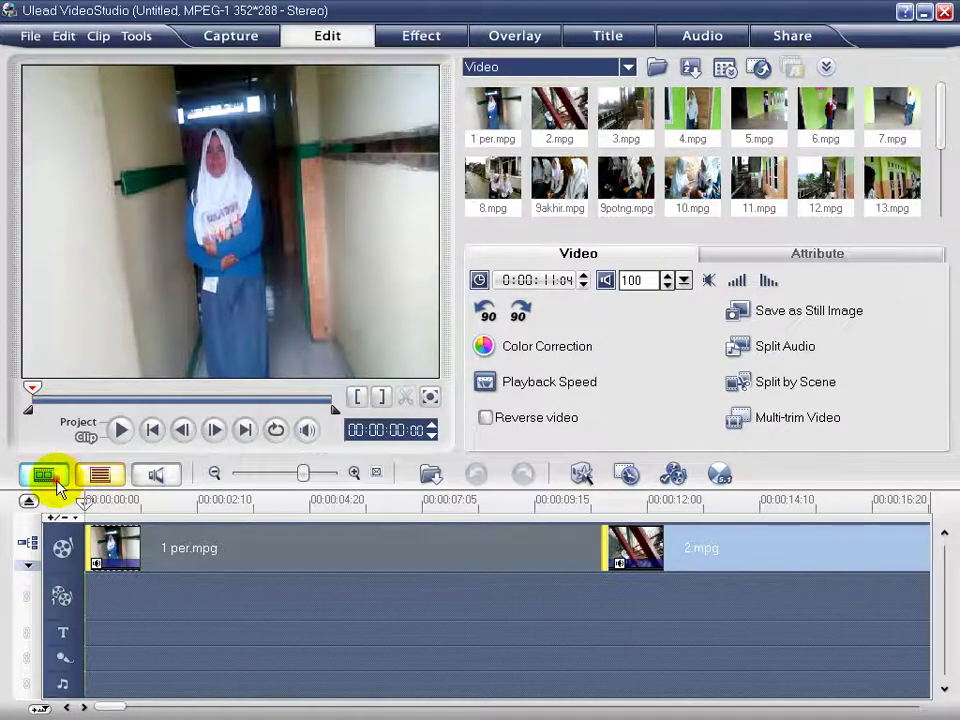
{"action": "left_click", "coordinate": [57, 481]}
{"action": "left_click", "coordinate": [92, 478]}
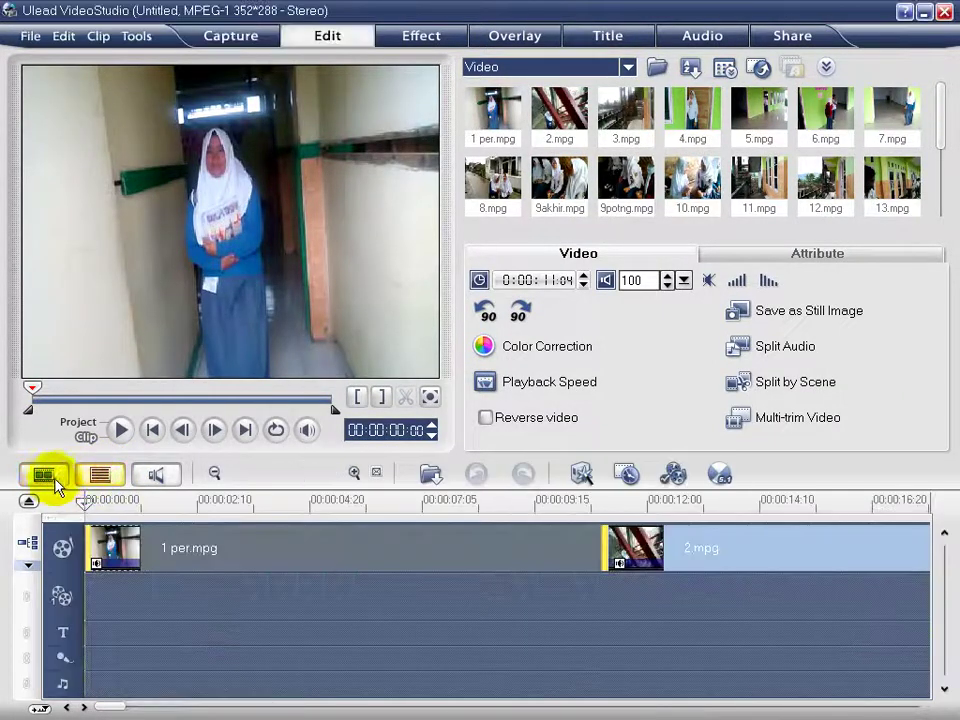
{"action": "left_click", "coordinate": [49, 482]}
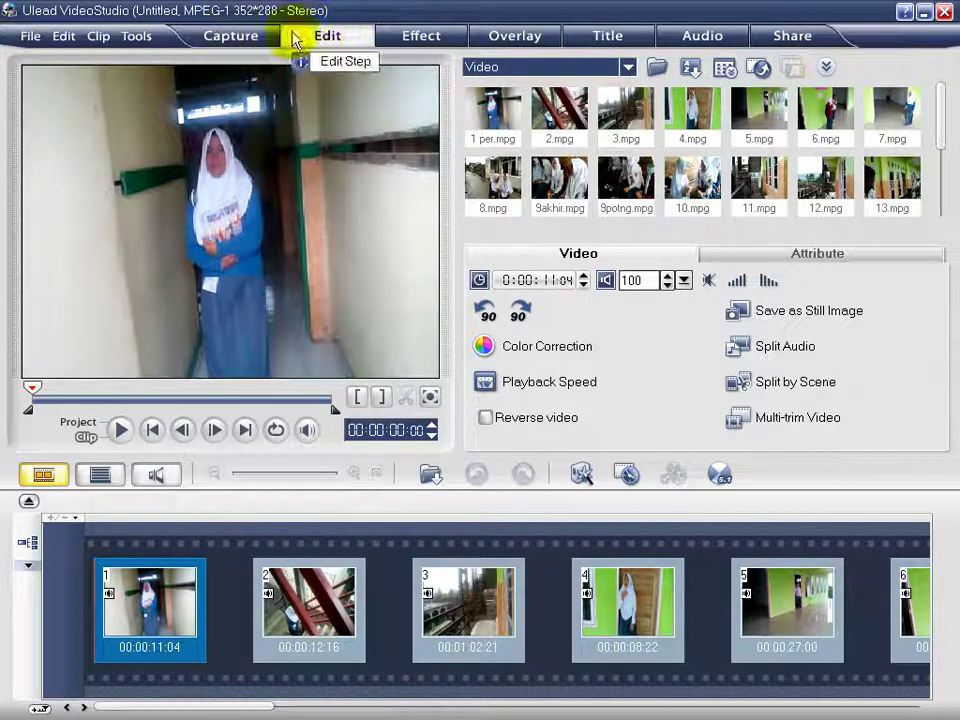
Examine the Capture options, the Edit workspace and the Film transition effects.
{"action": "left_click", "coordinate": [235, 35]}
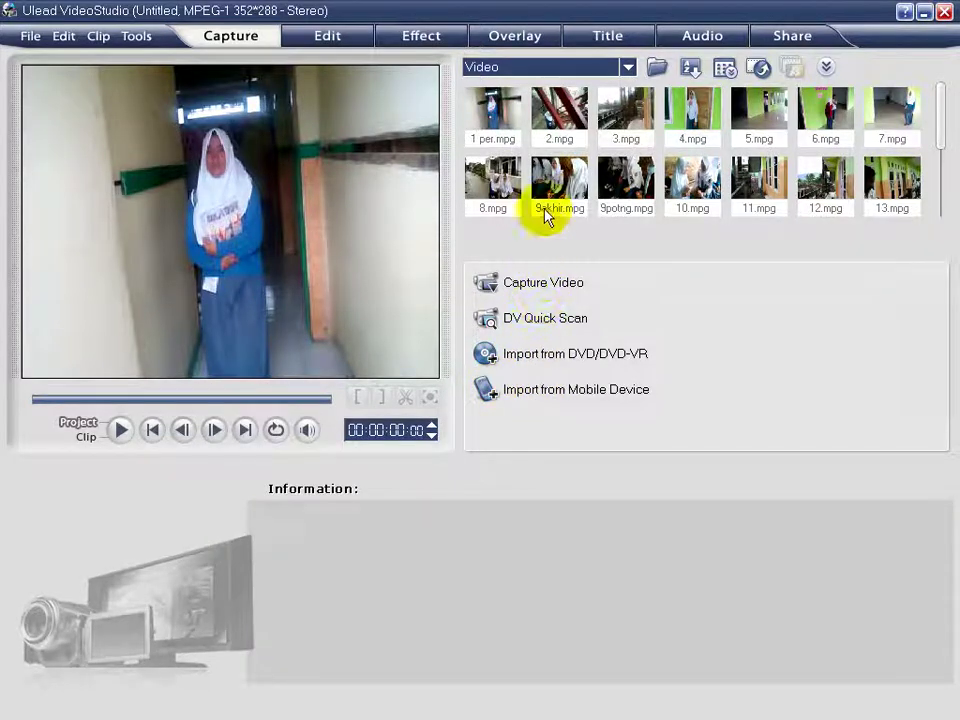
{"action": "left_click", "coordinate": [322, 40]}
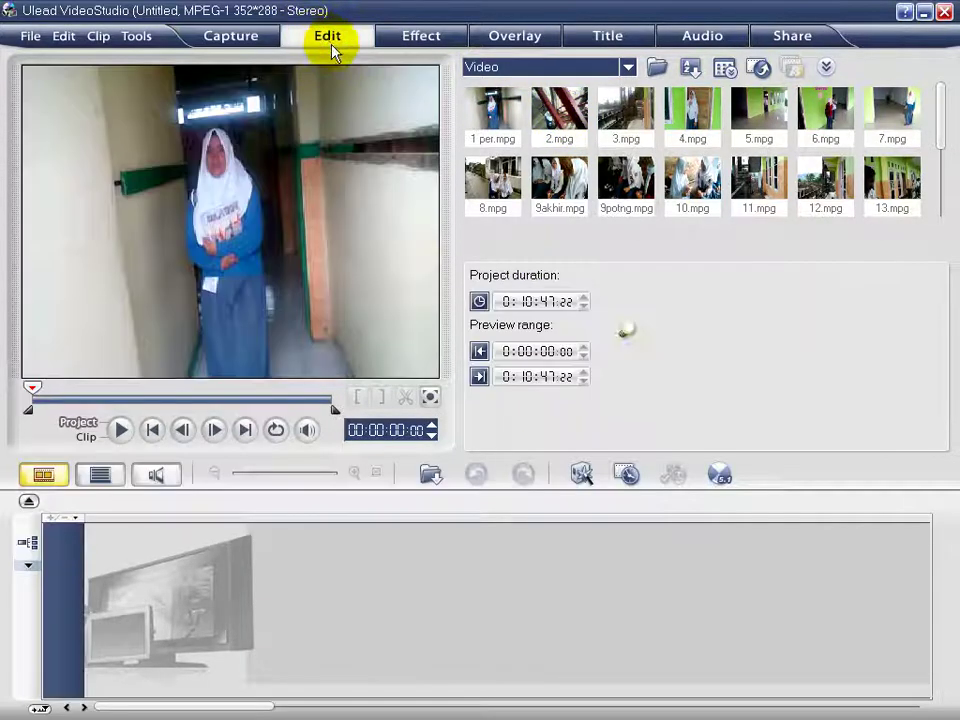
{"action": "left_click", "coordinate": [420, 38]}
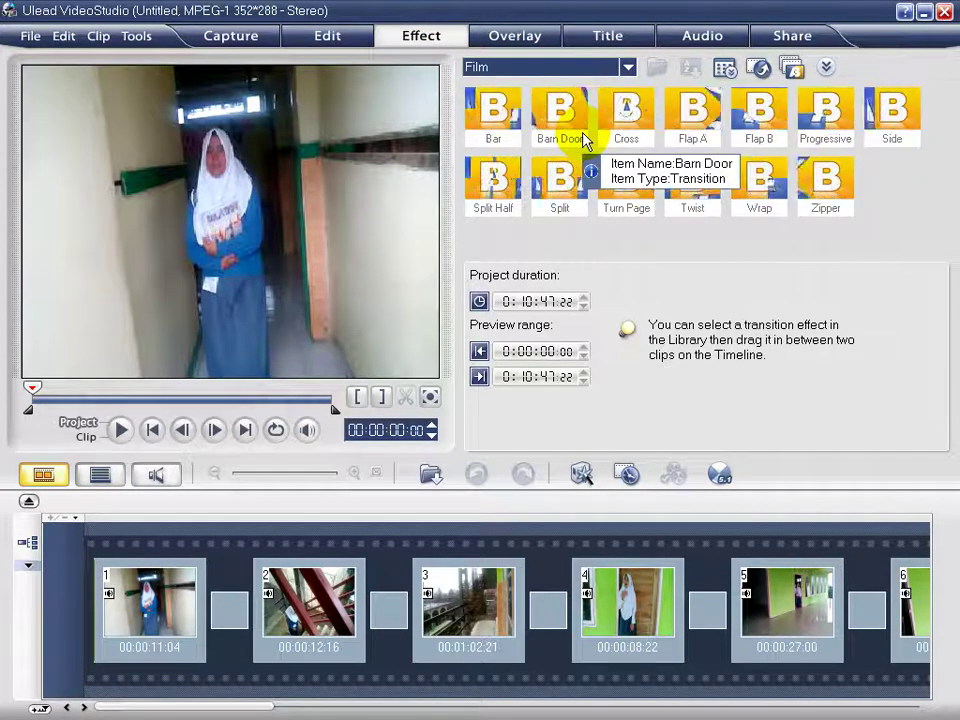
Look through the video clips available for overlays and the title presets.
{"action": "left_click", "coordinate": [532, 40]}
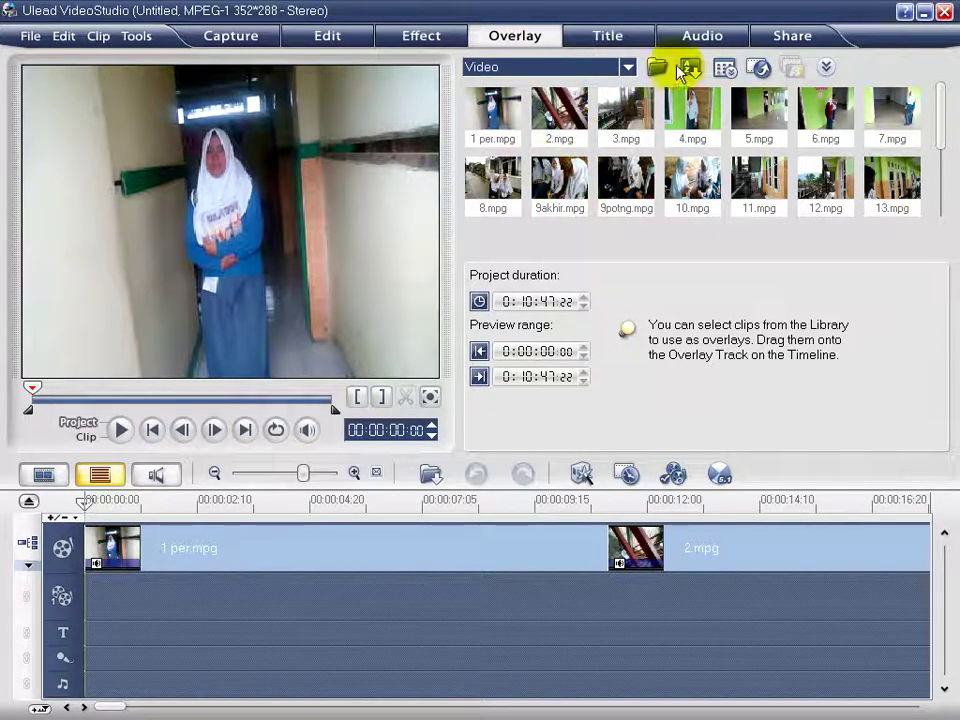
{"action": "left_click", "coordinate": [939, 187]}
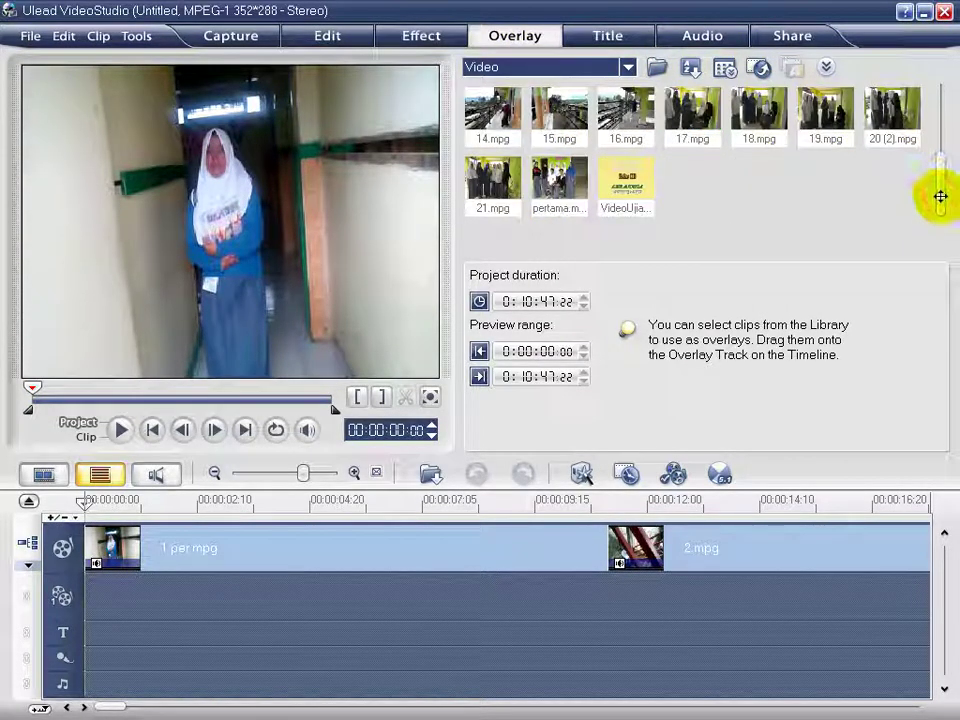
{"action": "left_click", "coordinate": [939, 142]}
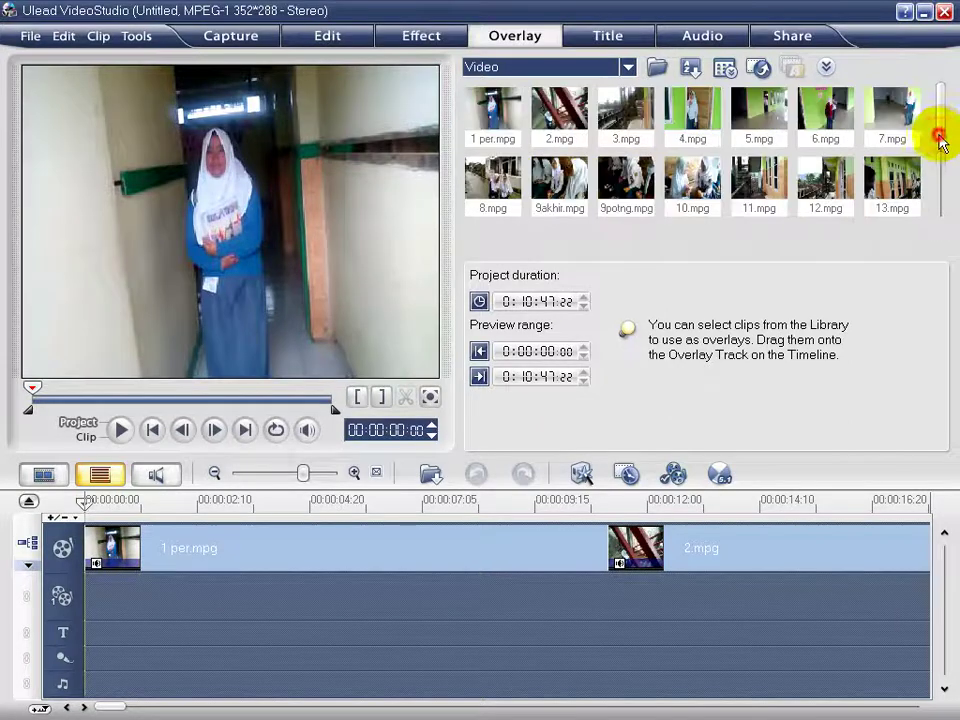
{"action": "left_click", "coordinate": [939, 187]}
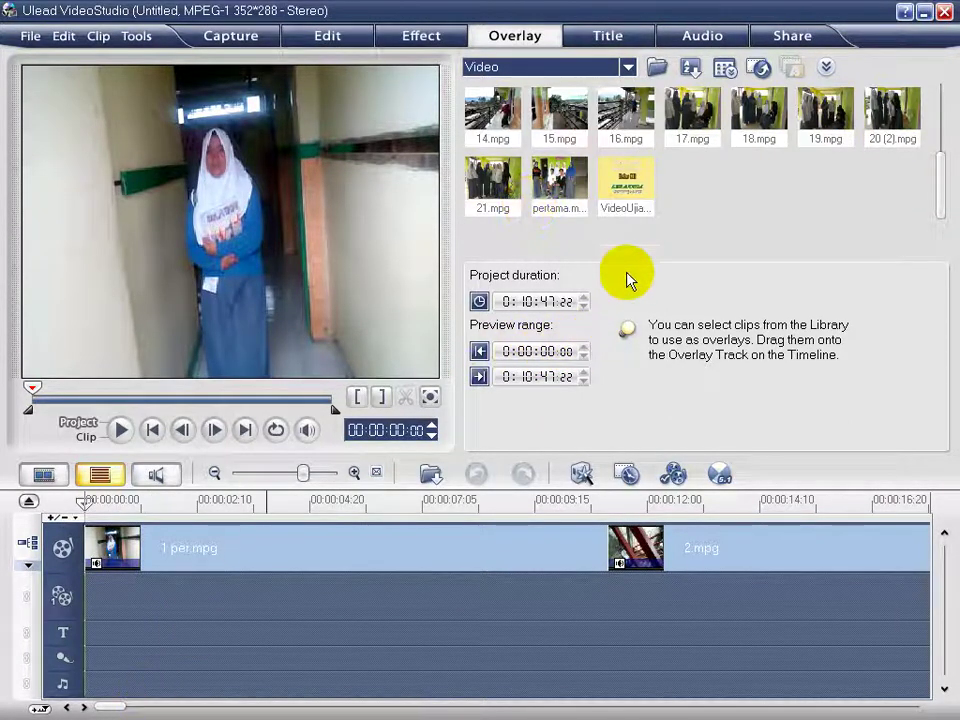
{"action": "left_click", "coordinate": [633, 40]}
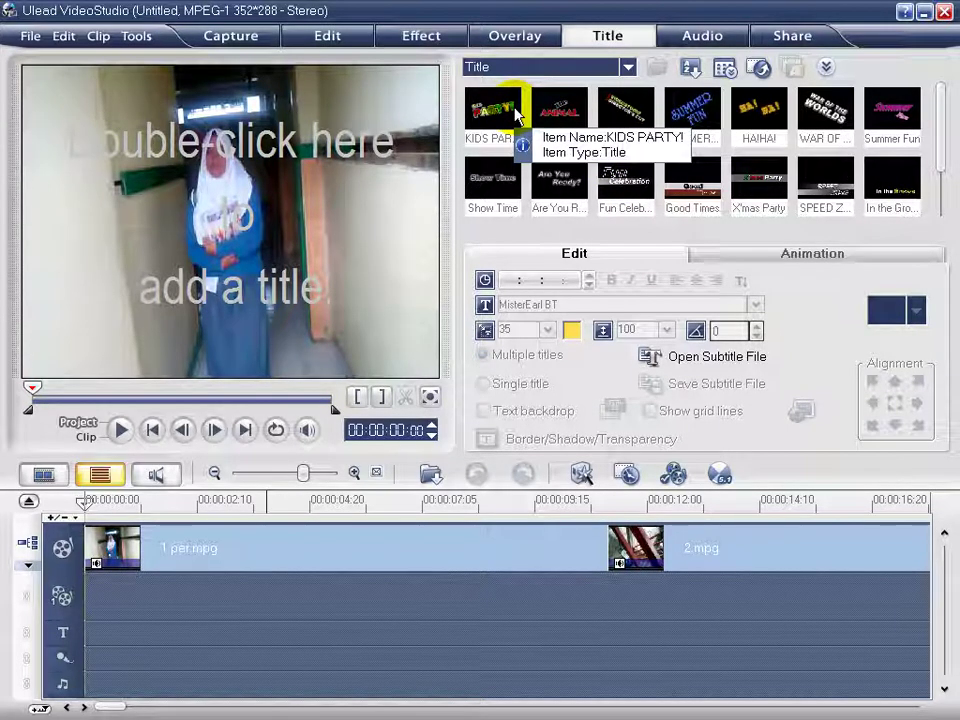
Play a few seconds of the A01 audio clip from the audio library and pause it.
{"action": "left_click", "coordinate": [691, 42]}
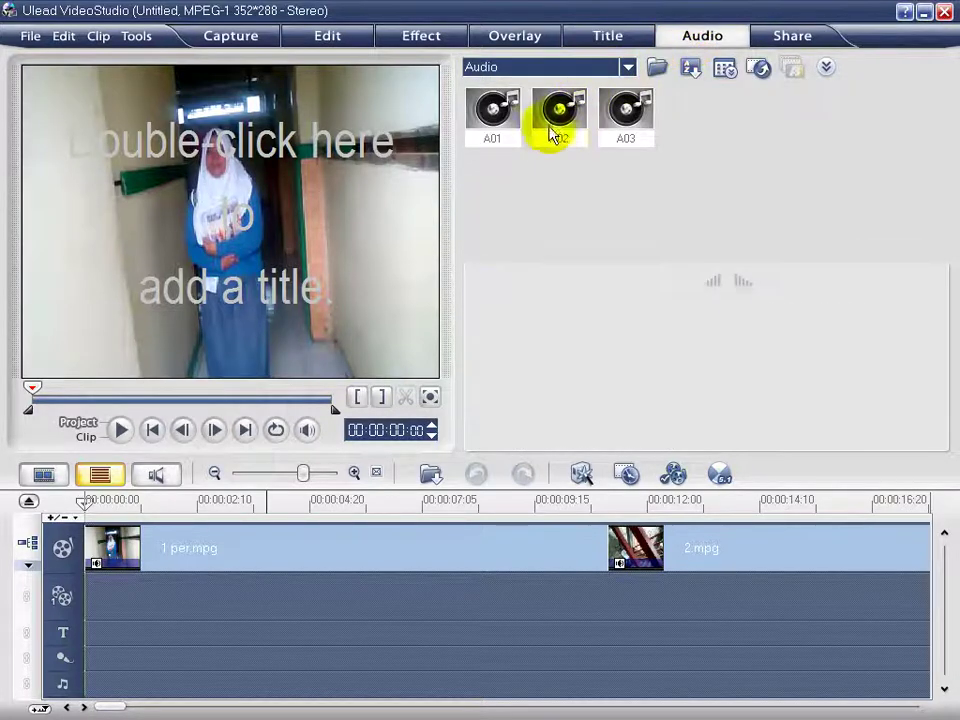
{"action": "left_click", "coordinate": [505, 137]}
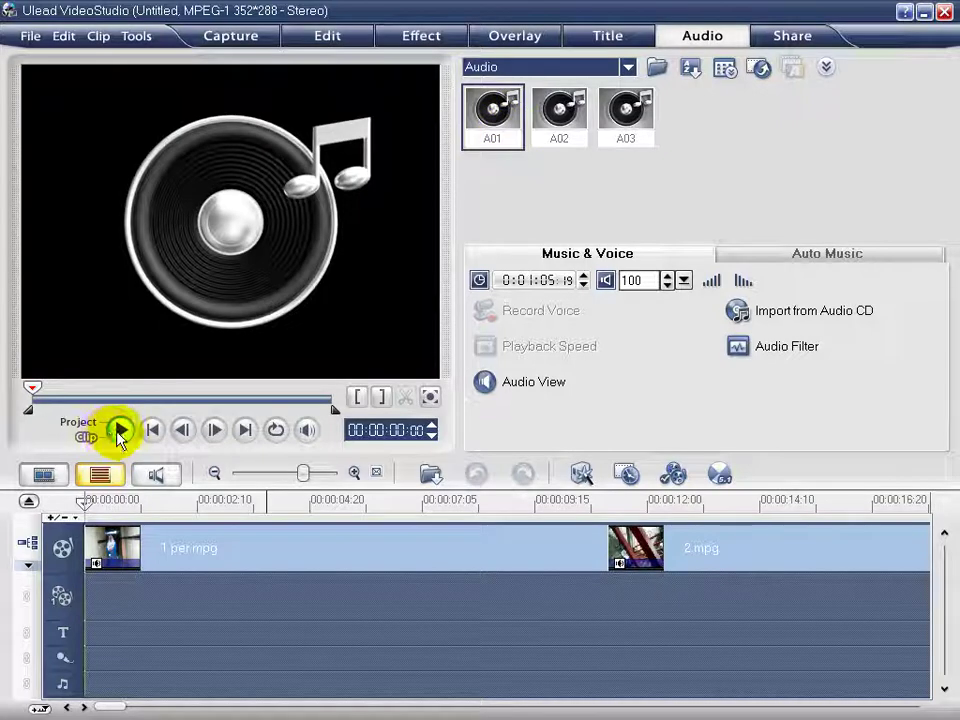
{"action": "left_click", "coordinate": [120, 429]}
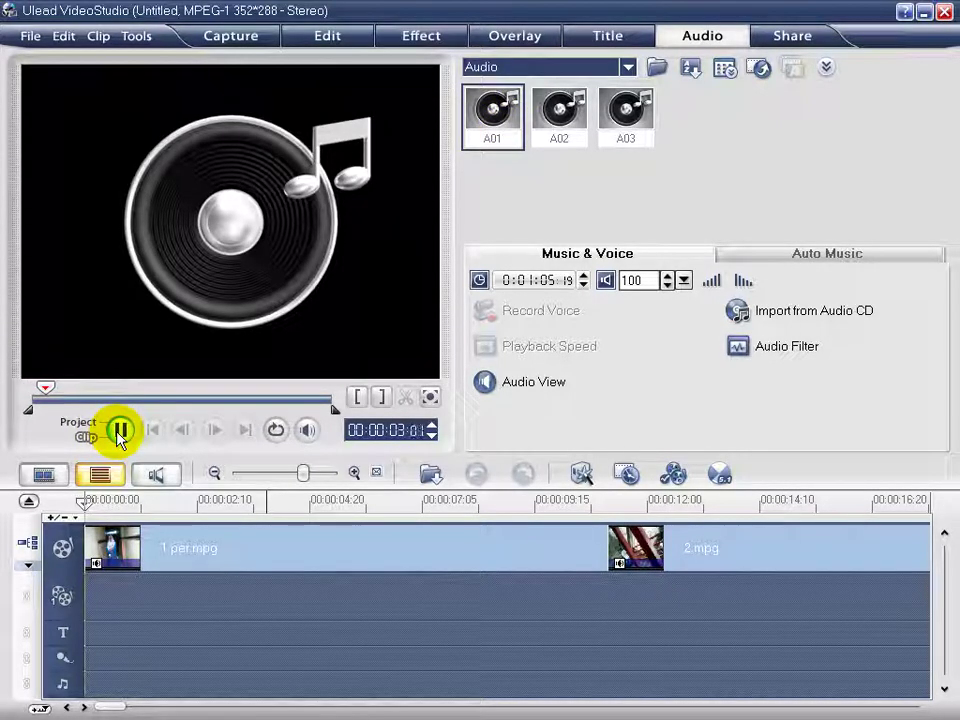
{"action": "left_click", "coordinate": [120, 431]}
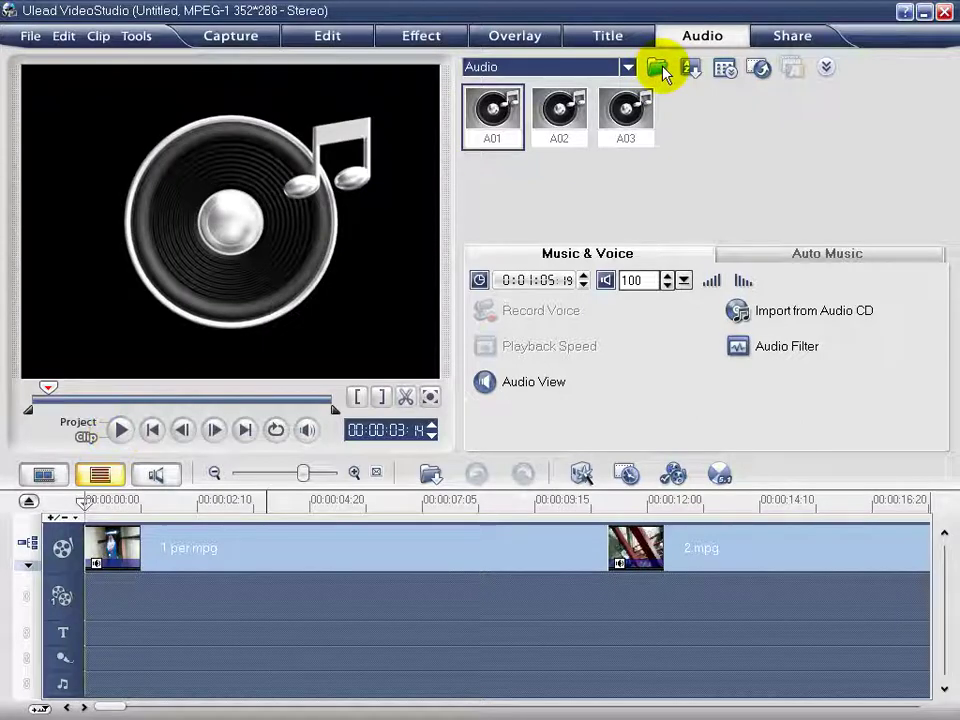
View the Share output options and return to the Edit workspace in storyboard view.
{"action": "left_click", "coordinate": [792, 44]}
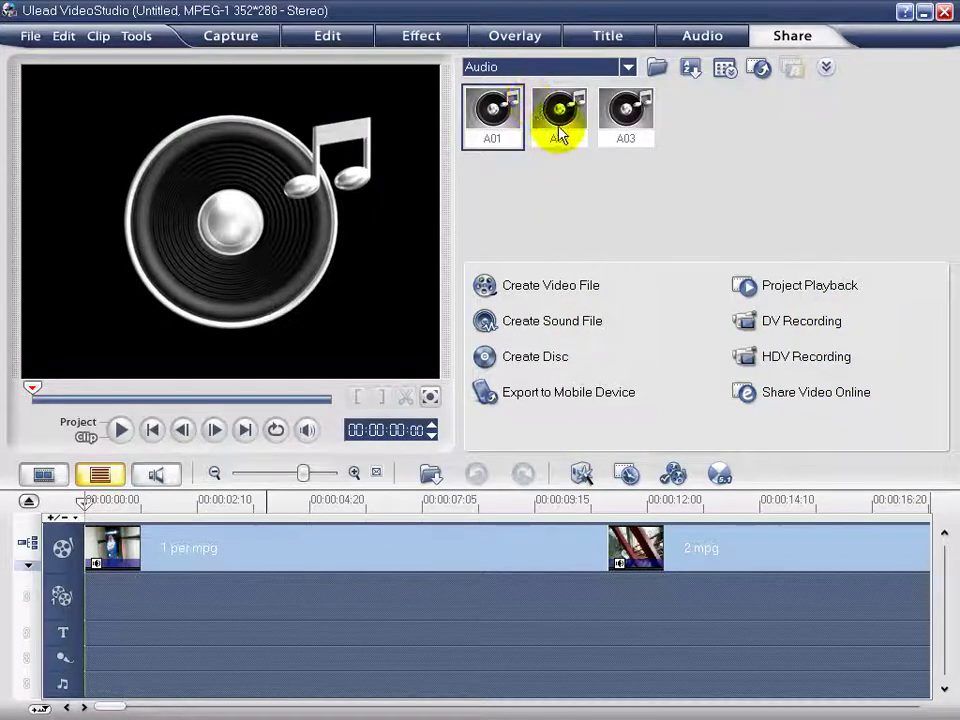
{"action": "left_click", "coordinate": [356, 44]}
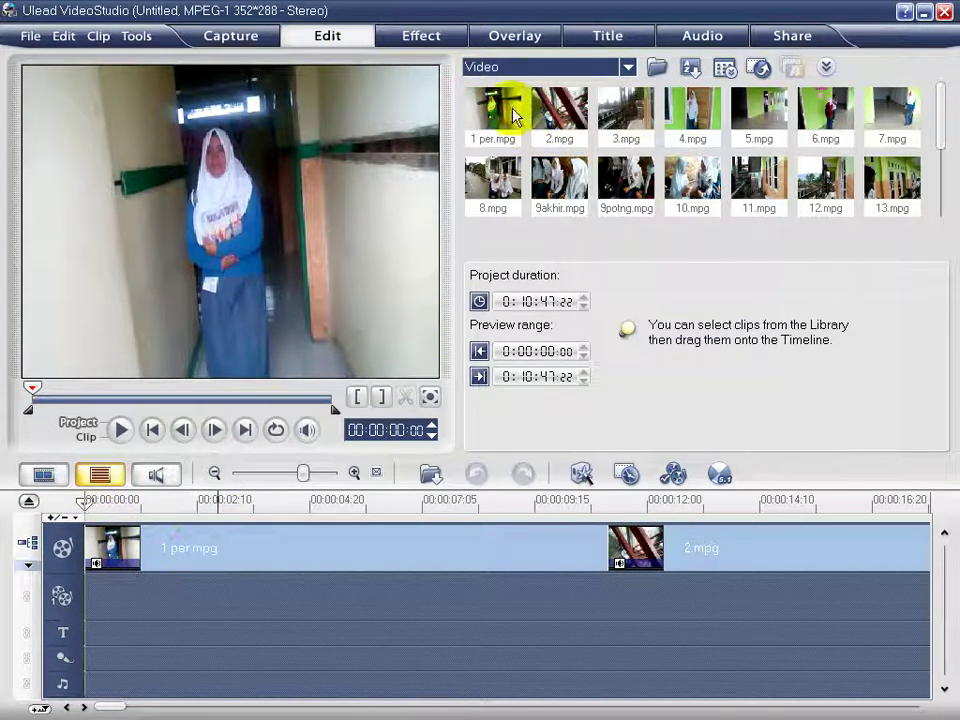
{"action": "left_click", "coordinate": [62, 478]}
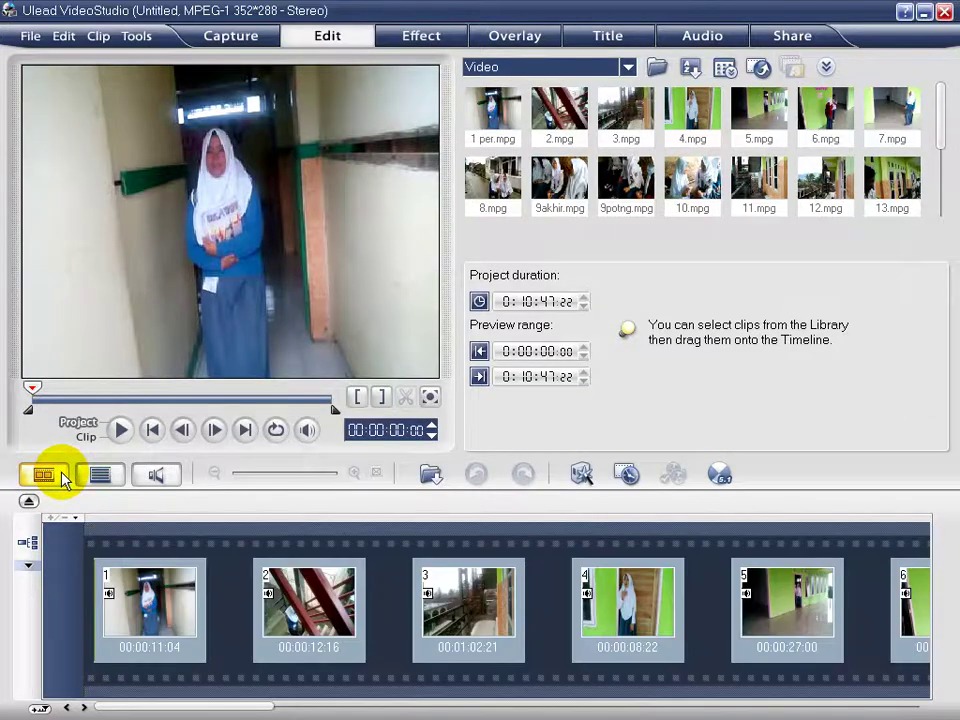
Browse the transition categories in the effects library, examining the 3D and Build transitions.
{"action": "left_click", "coordinate": [596, 68]}
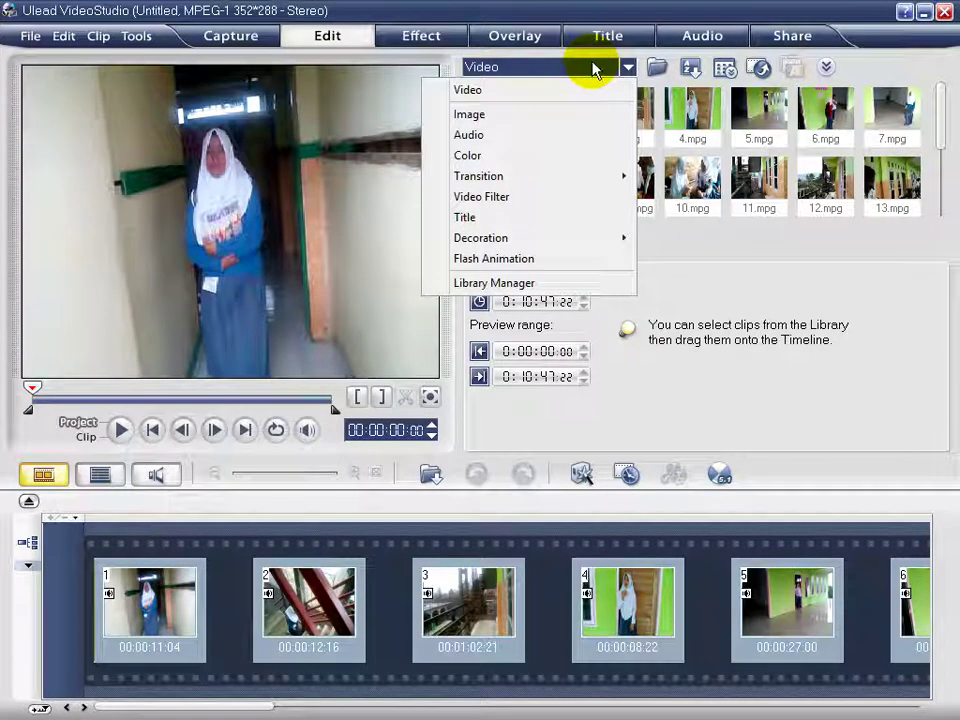
{"action": "mouse_move", "coordinate": [540, 186]}
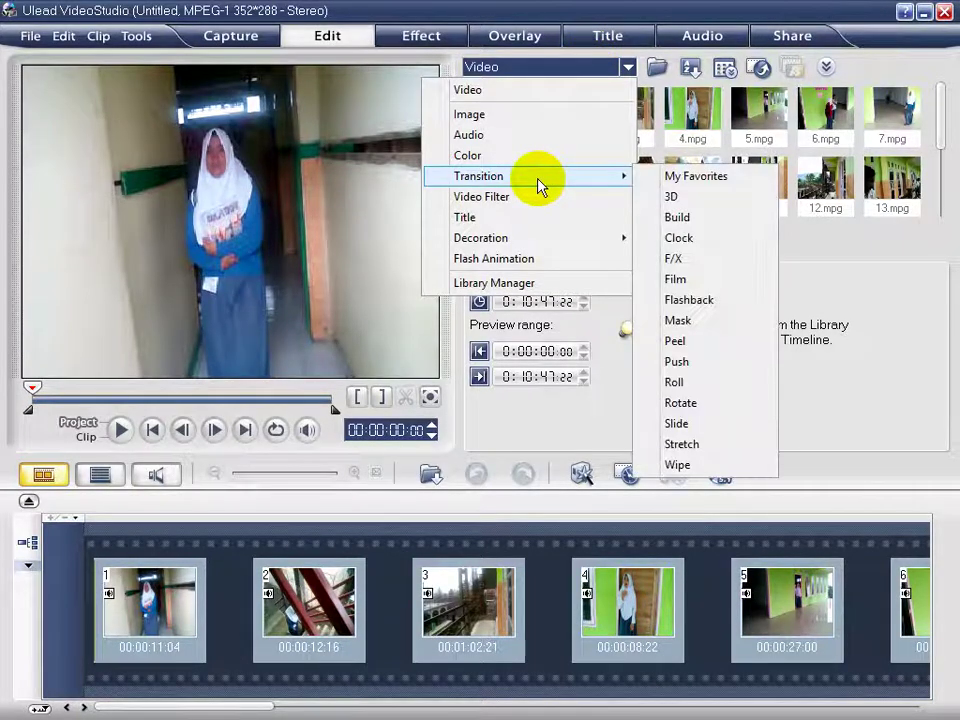
{"action": "left_click", "coordinate": [412, 35]}
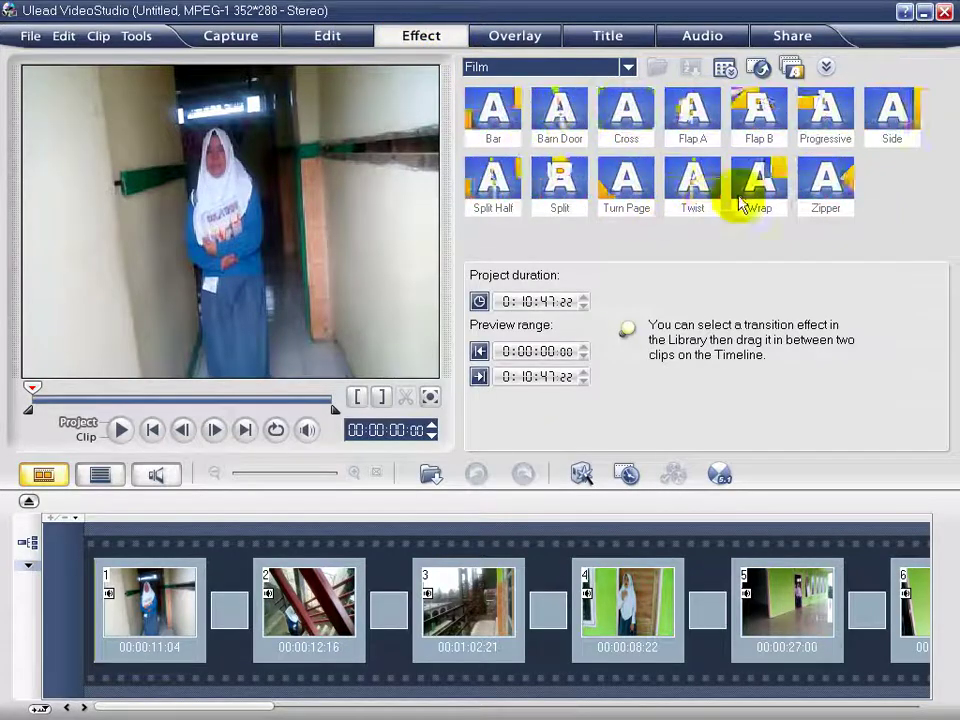
{"action": "left_click", "coordinate": [628, 68]}
{"action": "left_click", "coordinate": [564, 112]}
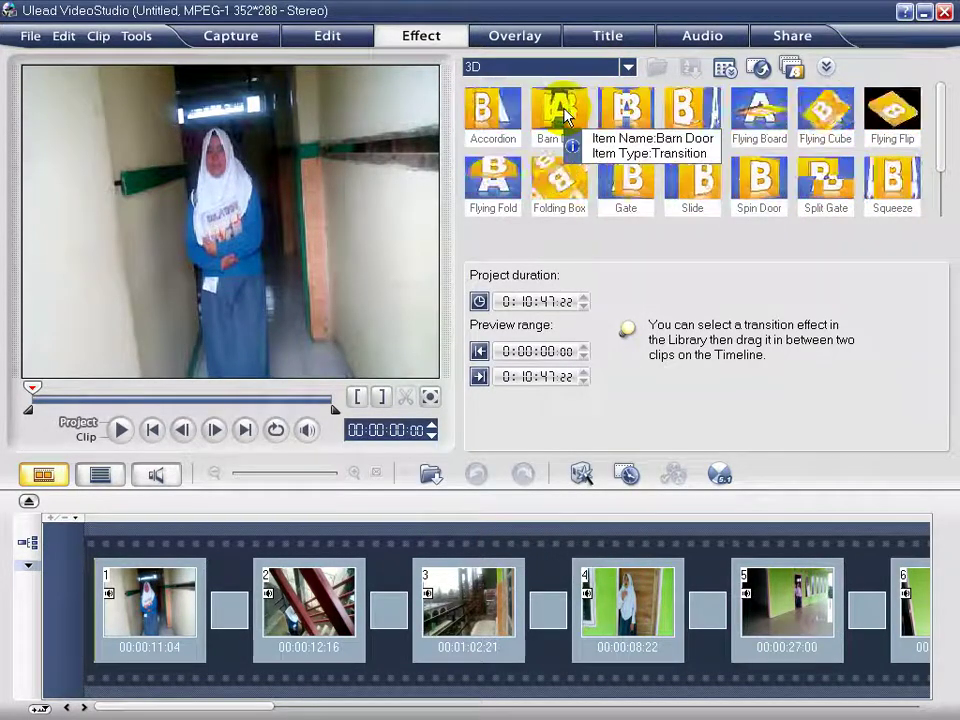
{"action": "left_click", "coordinate": [943, 191]}
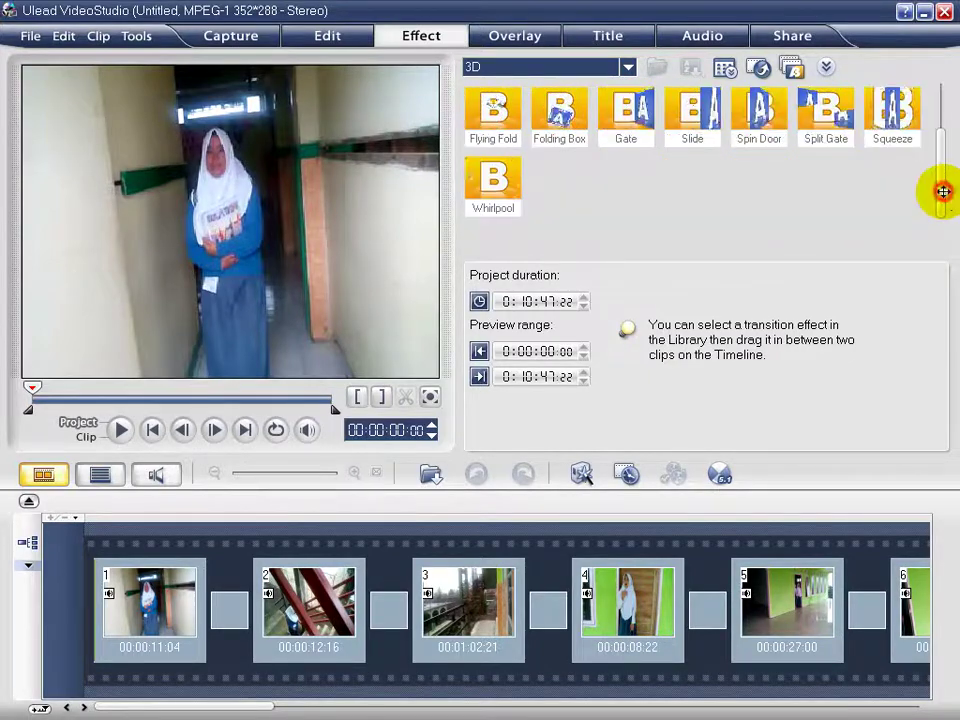
{"action": "left_click", "coordinate": [945, 104]}
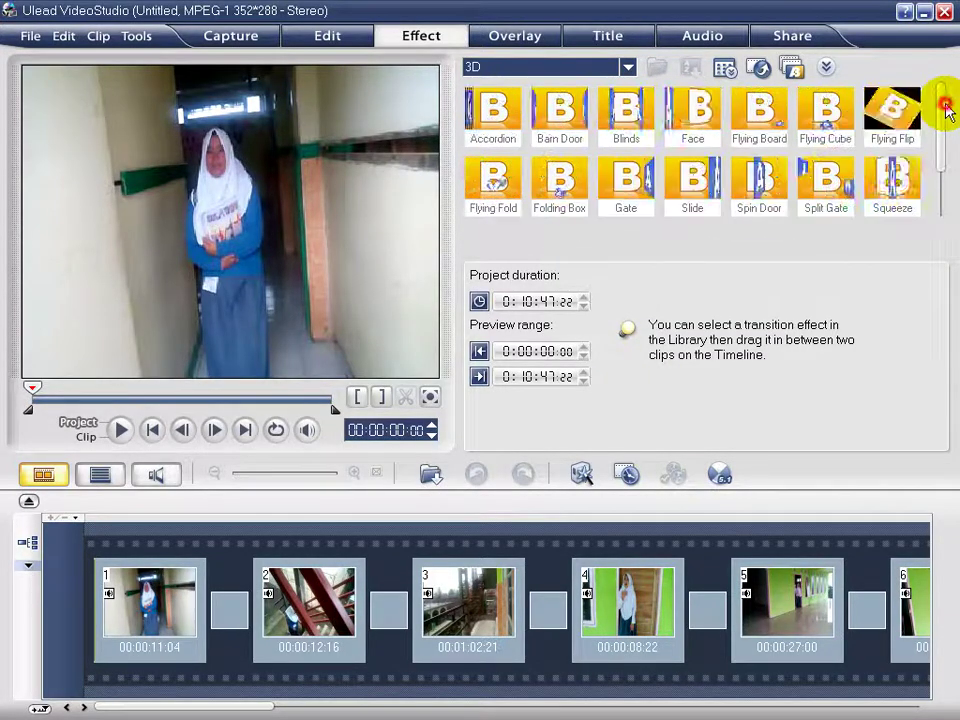
{"action": "left_click", "coordinate": [587, 70]}
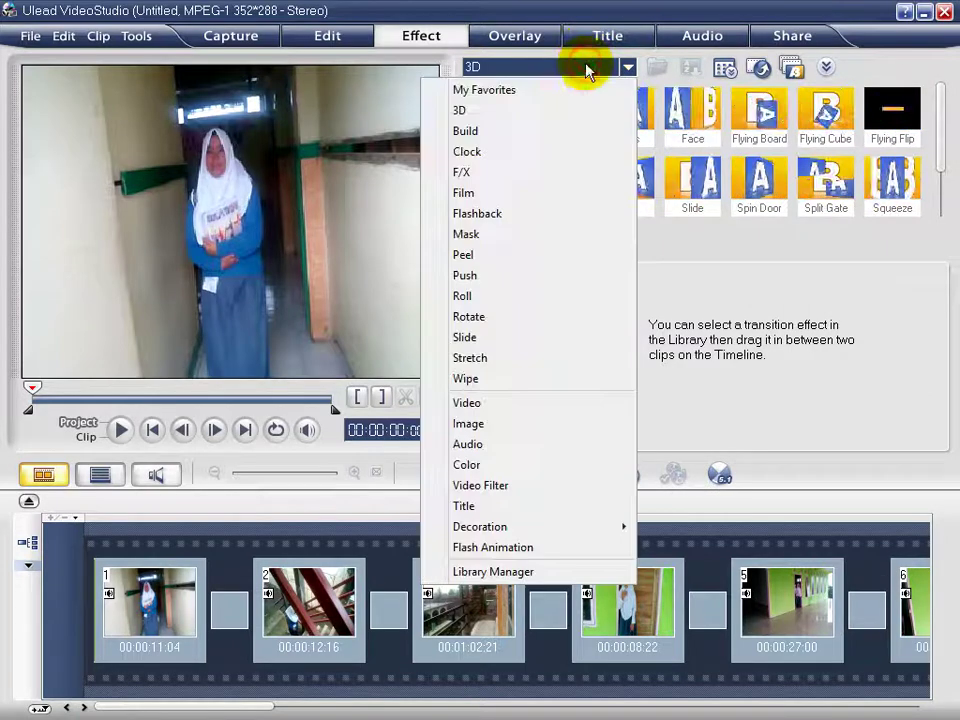
{"action": "left_click", "coordinate": [517, 137]}
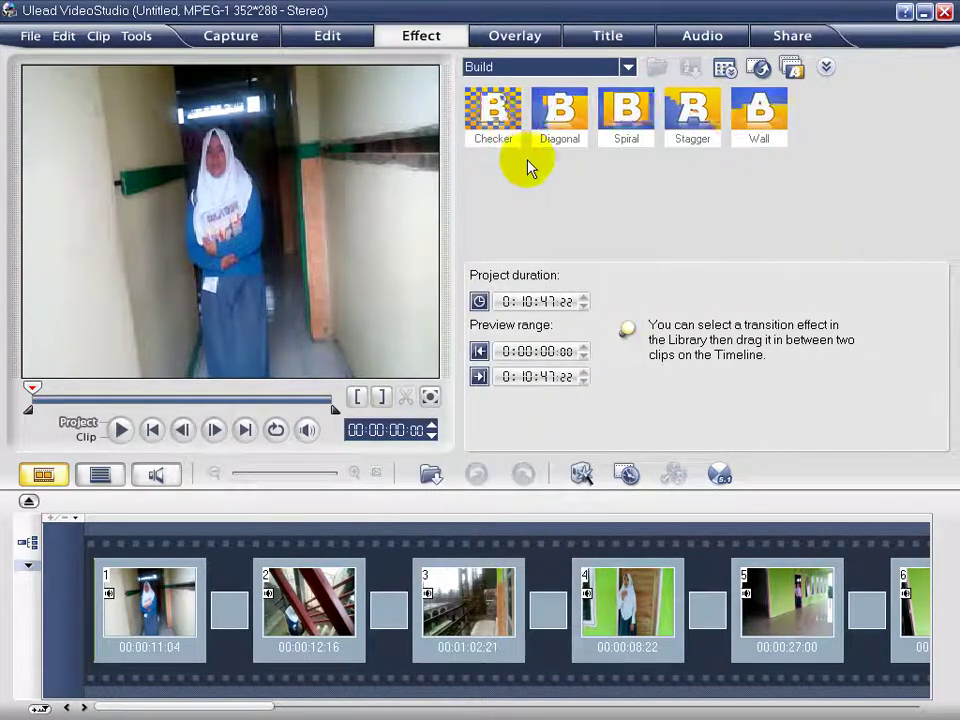
Apply the Crossfade transition from My Favorites to the whole project and check it along the storyboard.
{"action": "left_click", "coordinate": [578, 66]}
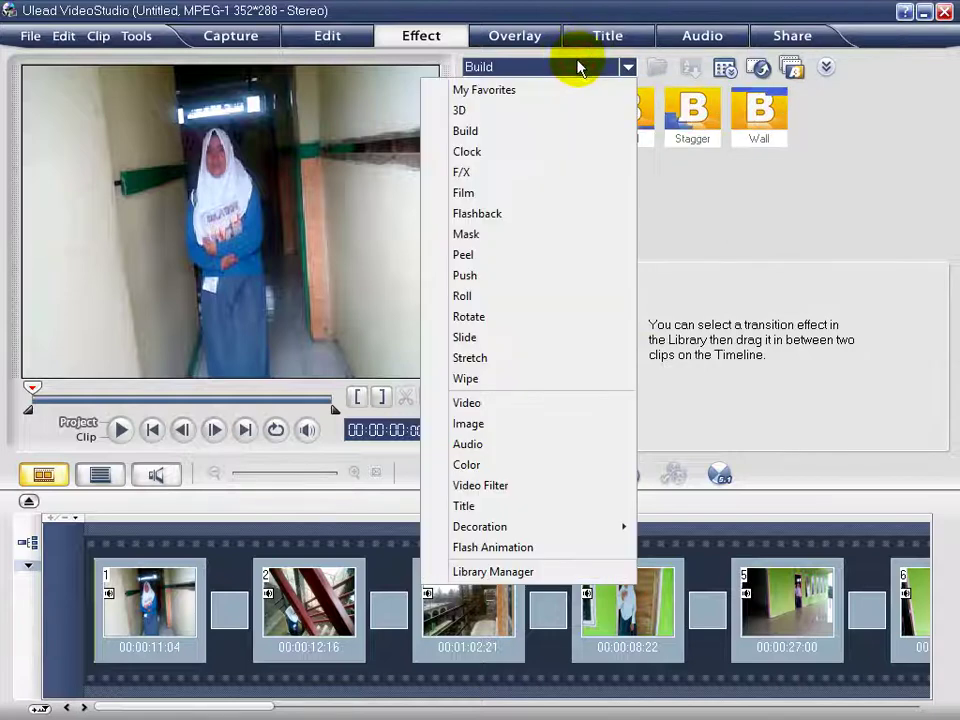
{"action": "left_click", "coordinate": [566, 89]}
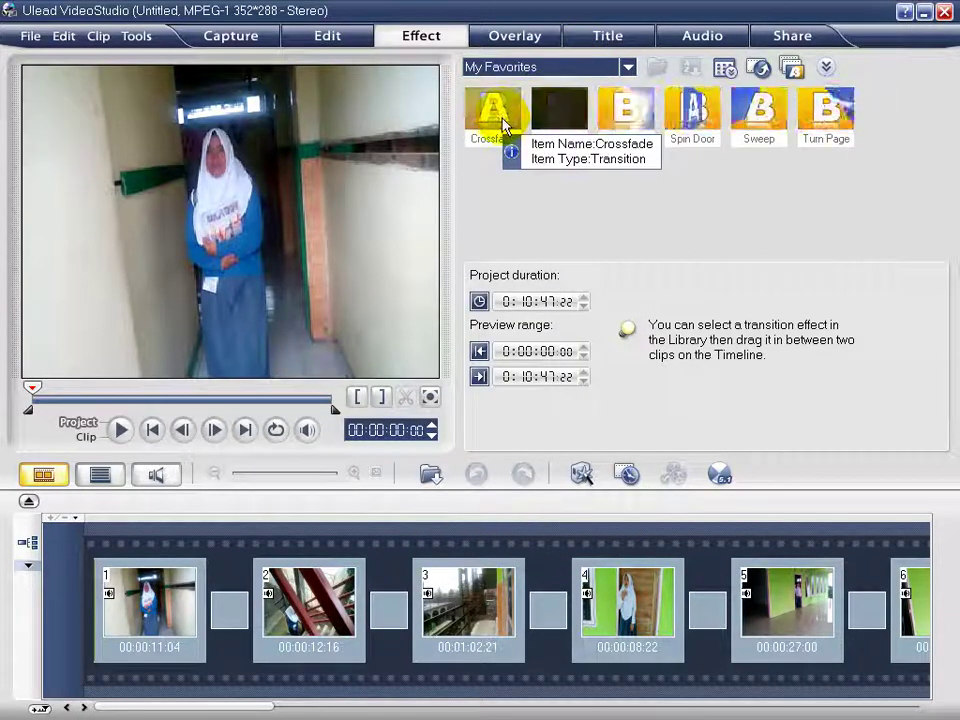
{"action": "left_click", "coordinate": [503, 124]}
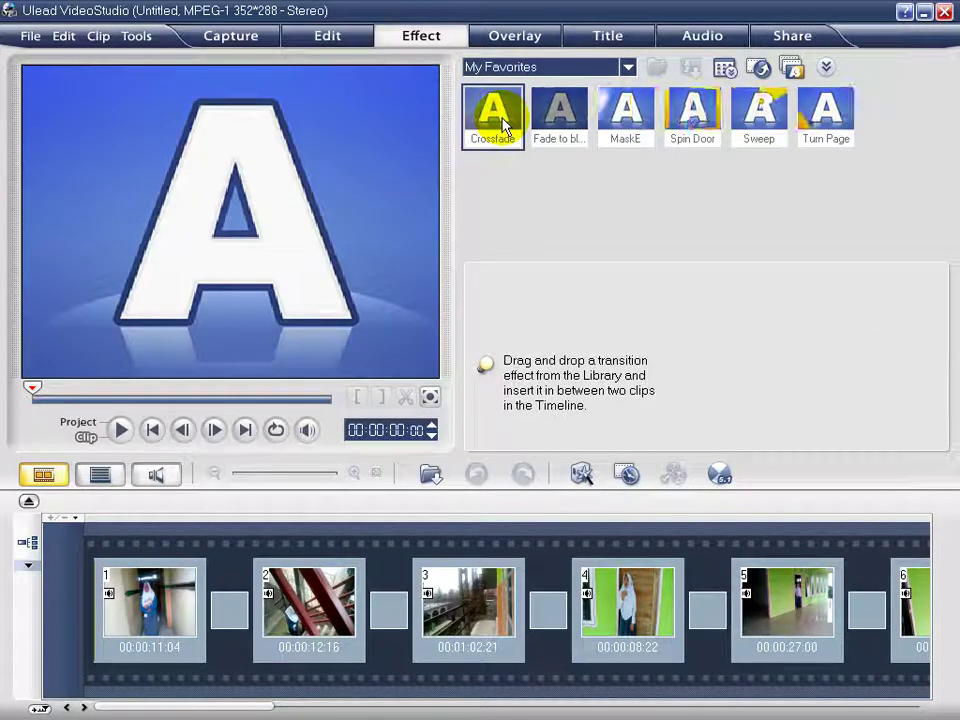
{"action": "left_click_drag", "start_coordinate": [504, 128], "coordinate": [225, 626]}
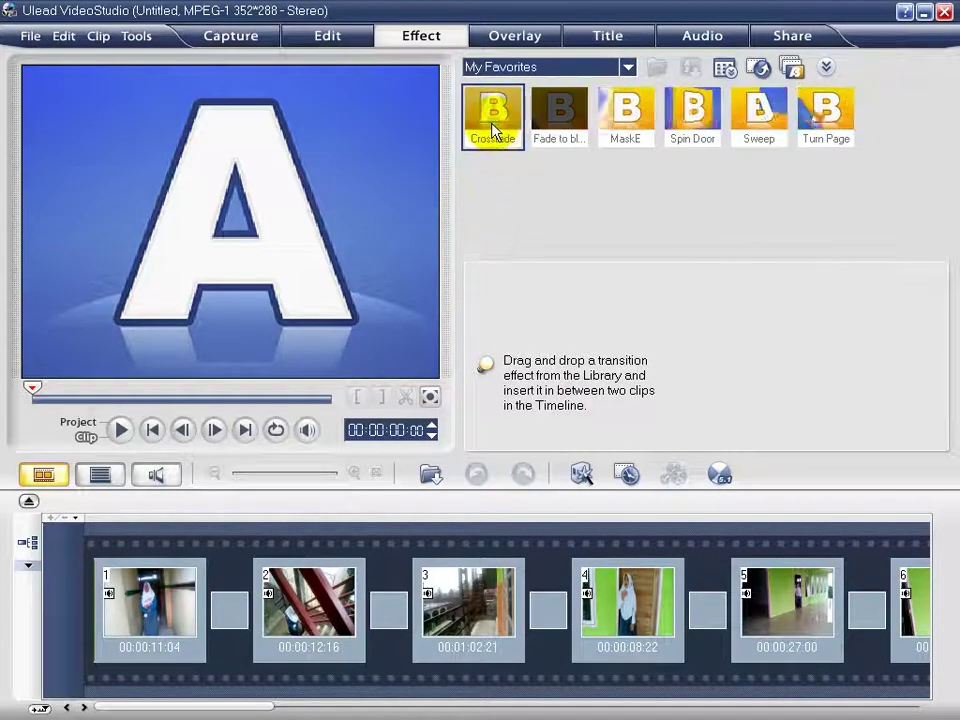
{"action": "right_click", "coordinate": [495, 133]}
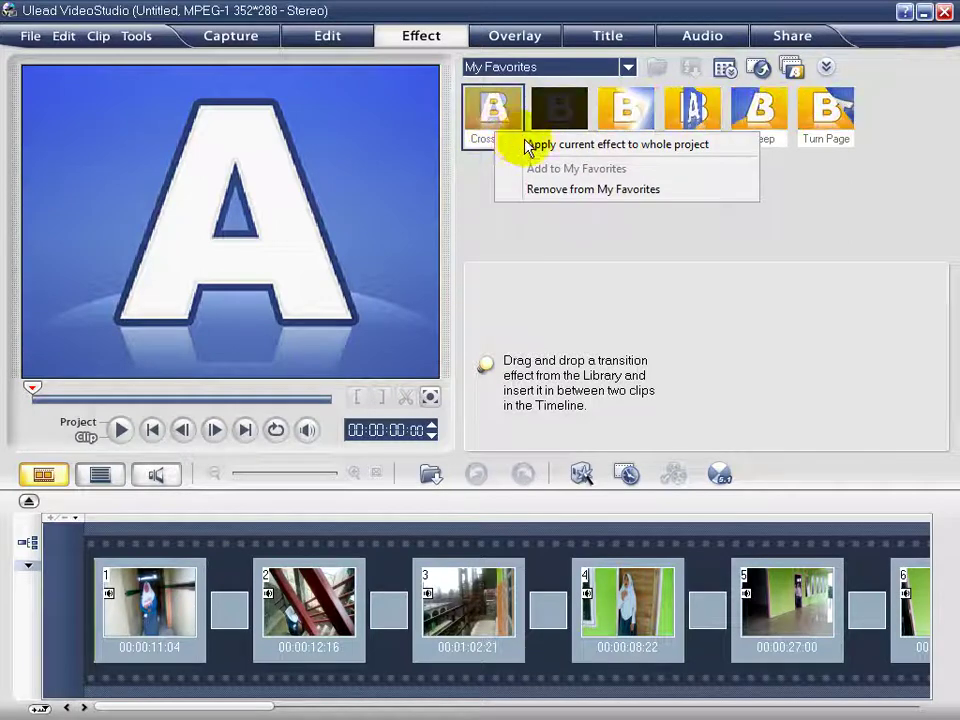
{"action": "left_click", "coordinate": [540, 150]}
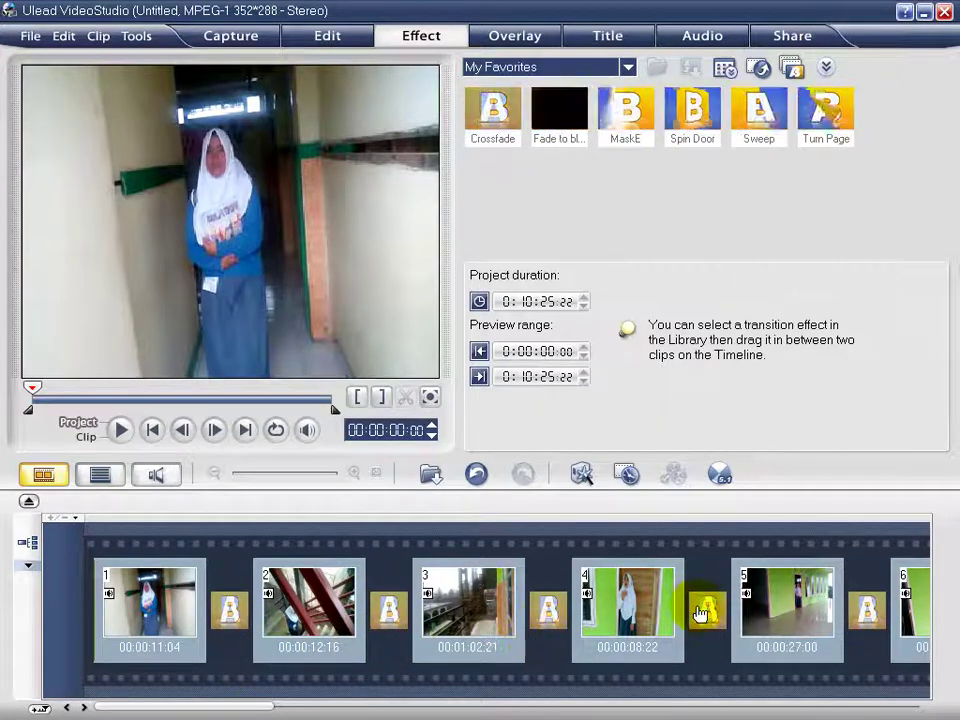
{"action": "left_click", "coordinate": [876, 703]}
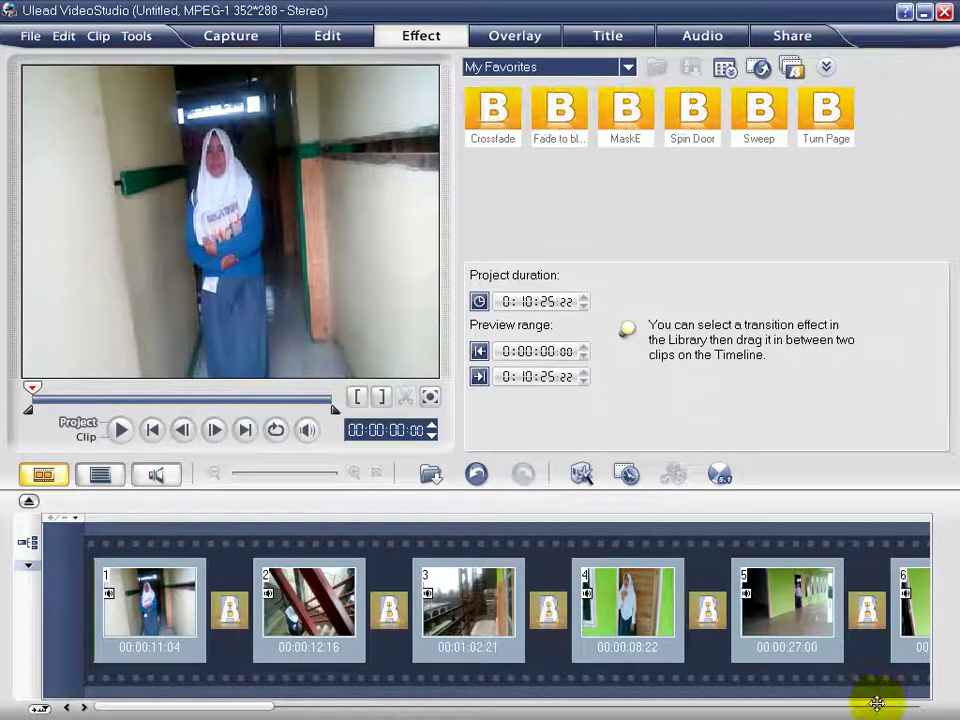
{"action": "left_click_drag", "start_coordinate": [876, 705], "coordinate": [137, 683]}
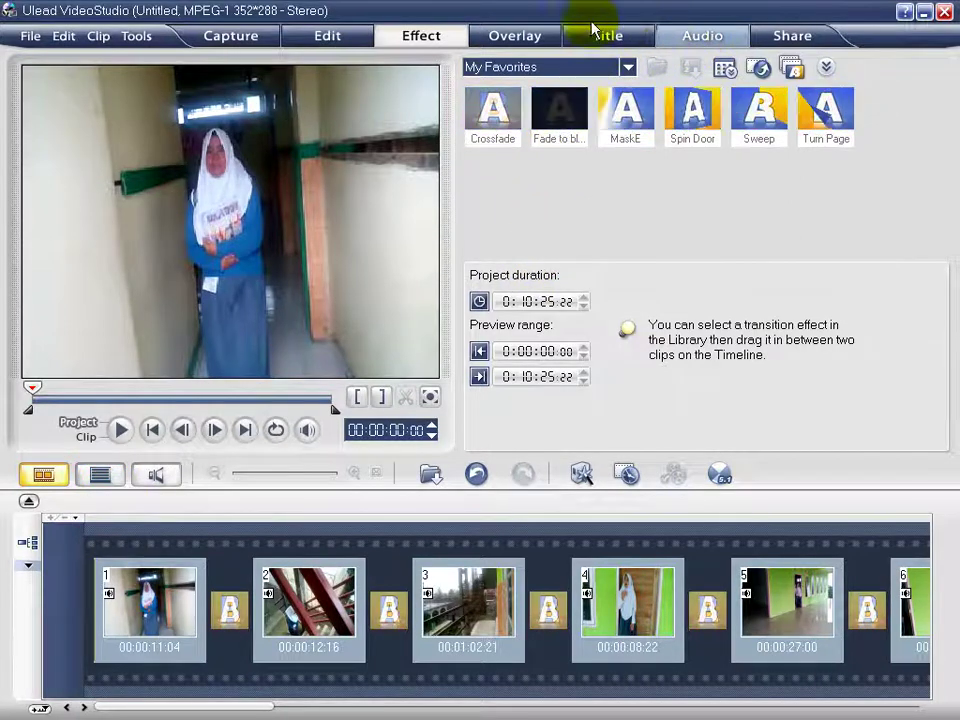
Insert the black (0,0,0) color clip from the Color library before the first clip on the storyboard.
{"action": "left_click", "coordinate": [512, 68]}
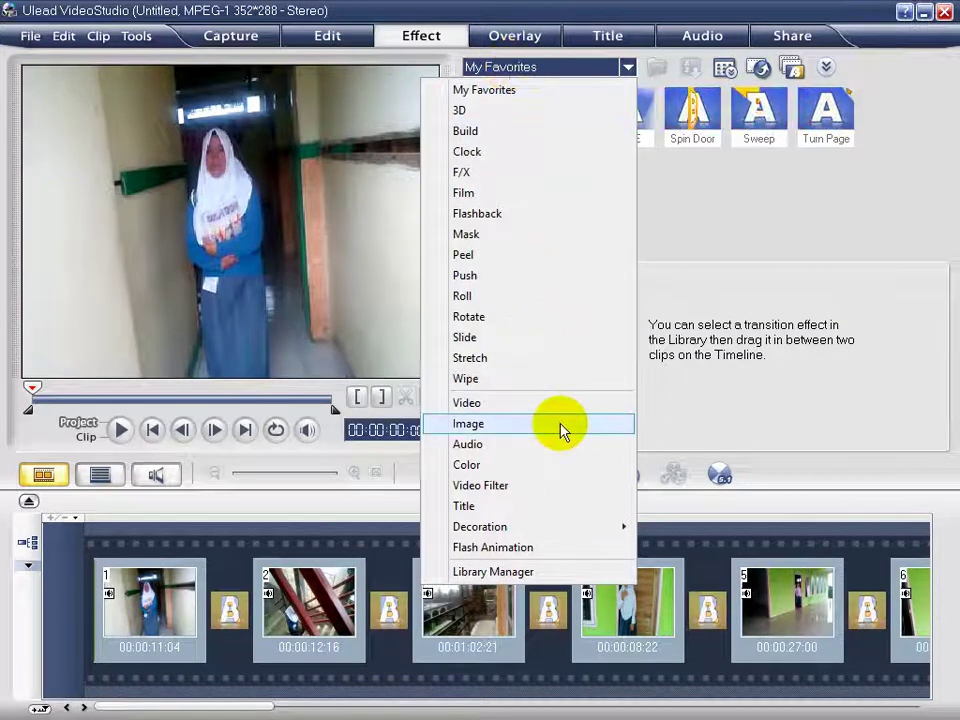
{"action": "left_click", "coordinate": [558, 465]}
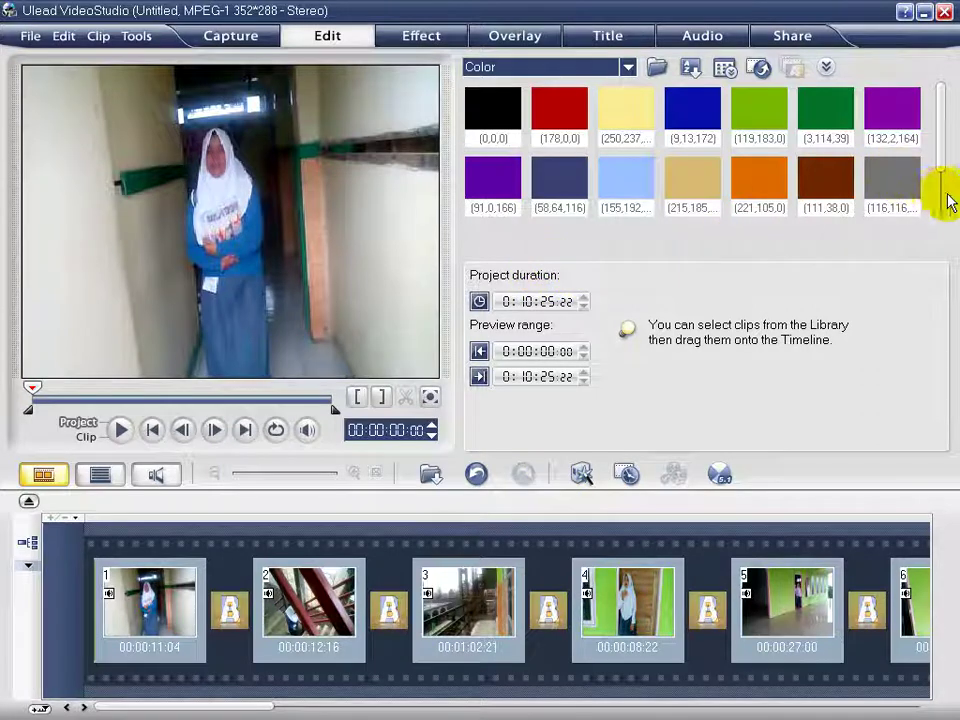
{"action": "scroll", "coordinate": [943, 205], "scroll_direction": "down", "scroll_amount": 2}
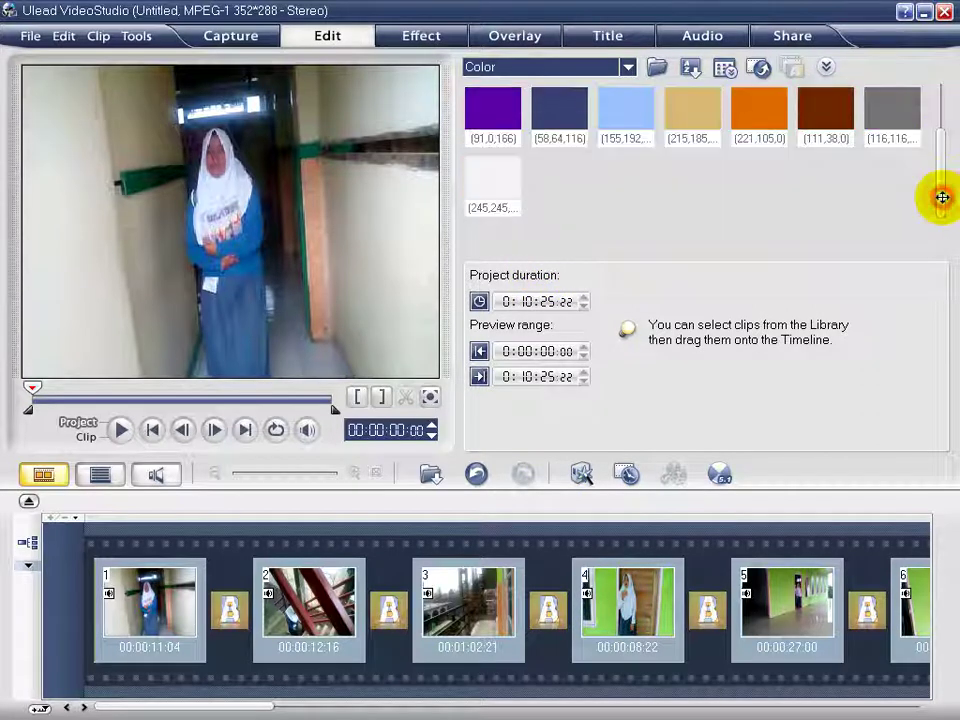
{"action": "left_click_drag", "start_coordinate": [943, 197], "coordinate": [938, 128]}
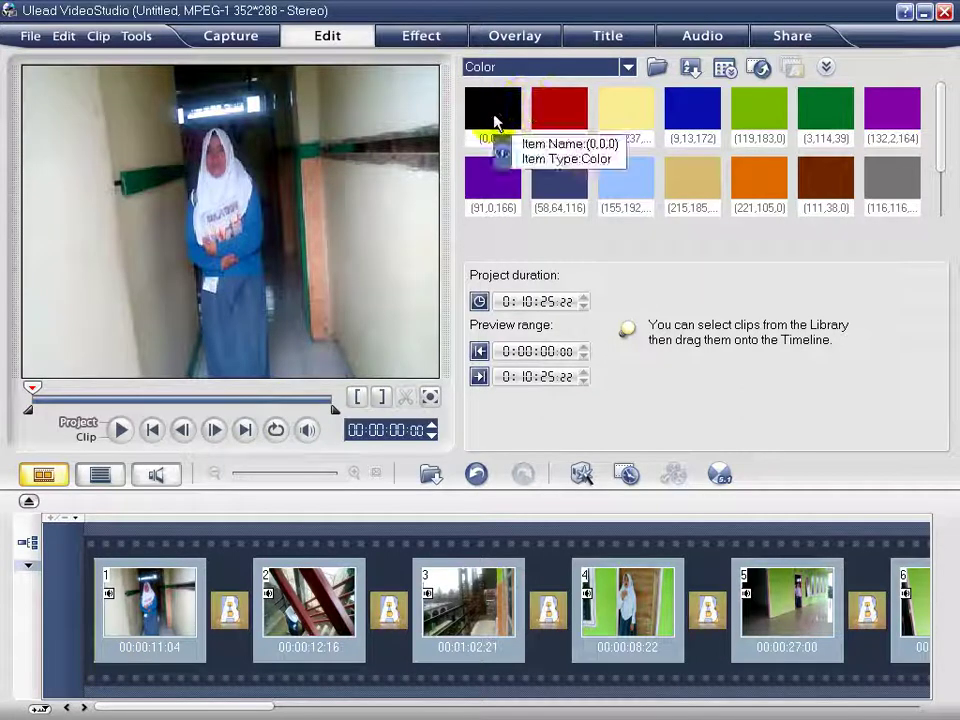
{"action": "left_click_drag", "start_coordinate": [494, 122], "coordinate": [96, 606]}
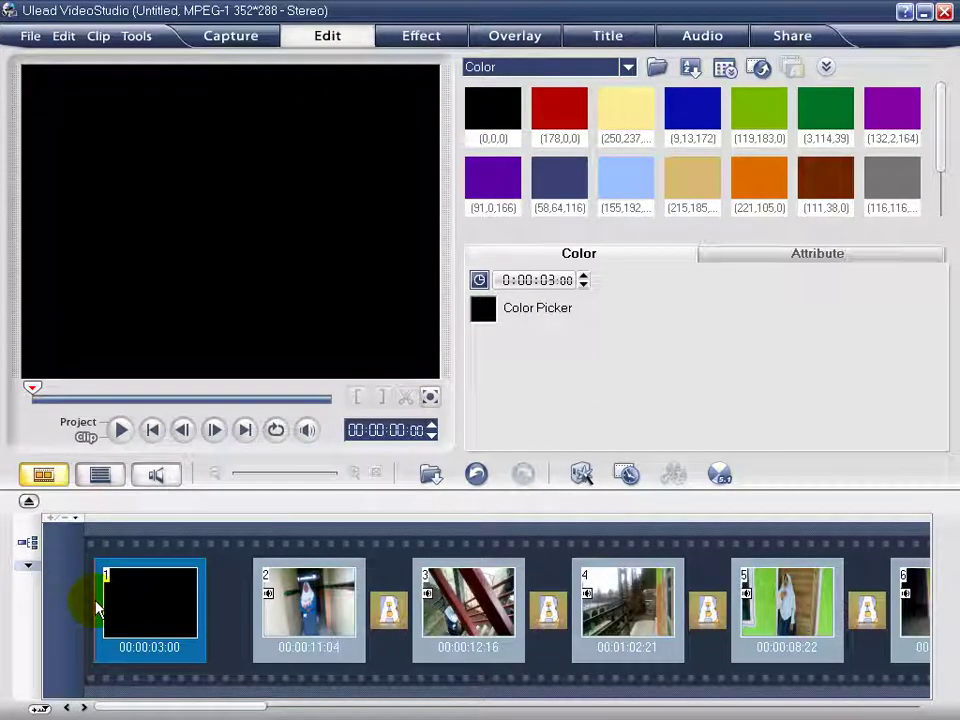
Load the KIDS PARTY title preset into the preview in the Title workspace.
{"action": "left_click", "coordinate": [612, 42]}
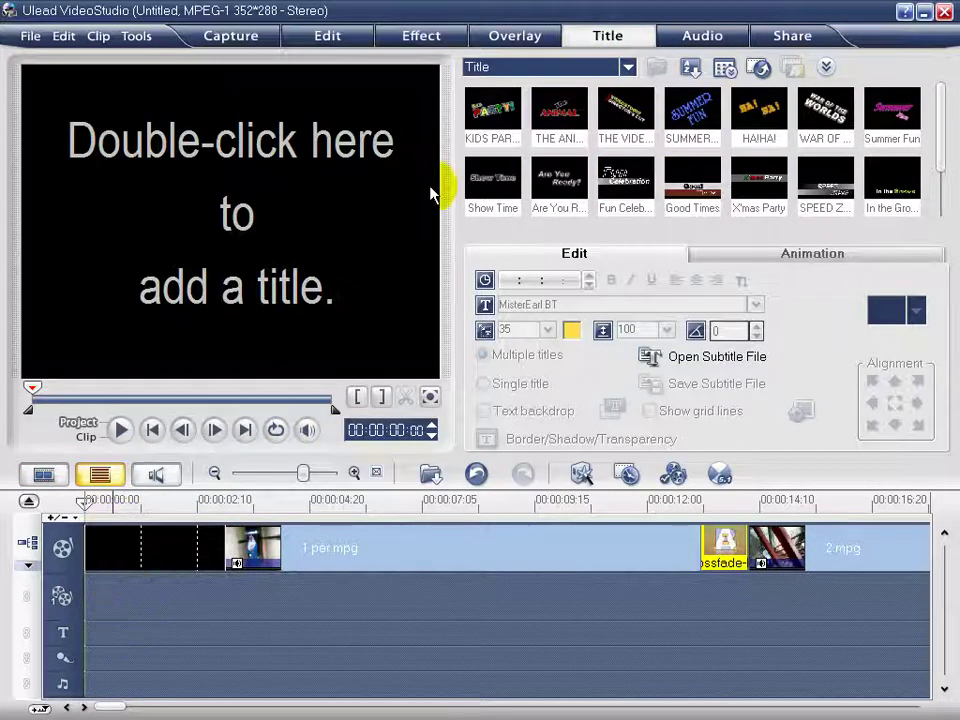
{"action": "left_click", "coordinate": [492, 108]}
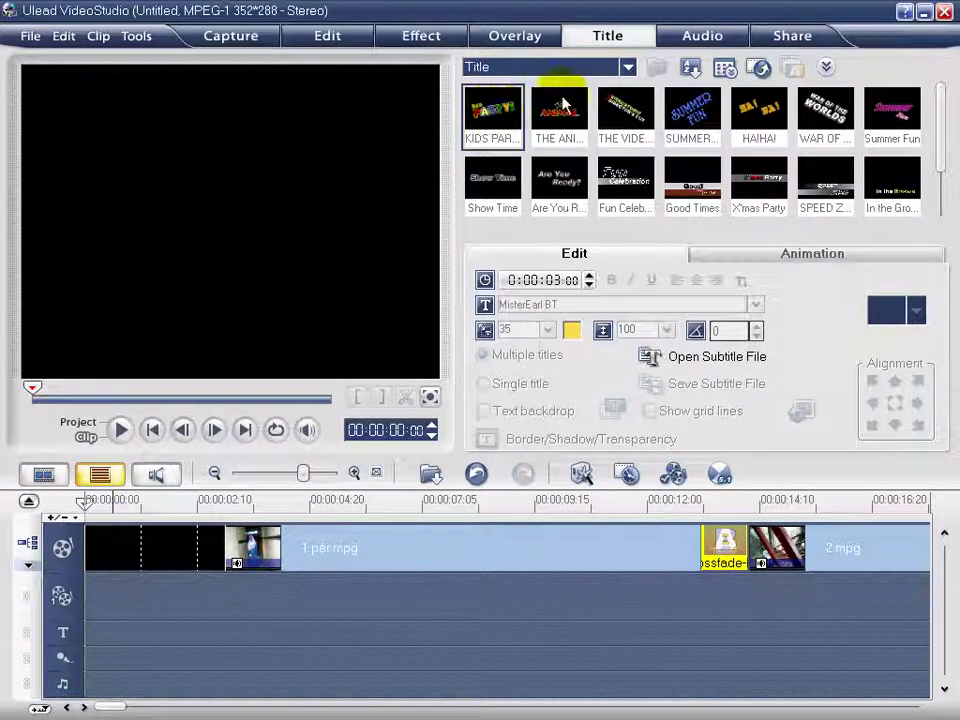
{"action": "left_click", "coordinate": [568, 100]}
{"action": "left_click", "coordinate": [490, 135]}
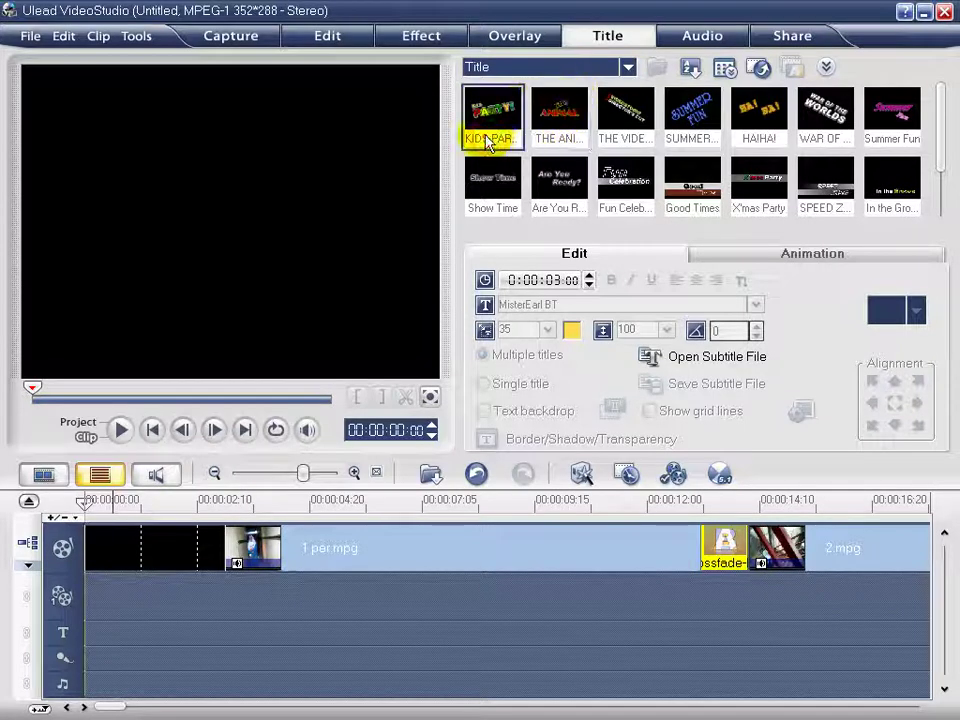
Replace the PARTY! text of the title preset with KELAS XII.
{"action": "left_click", "coordinate": [225, 258]}
{"action": "left_click", "coordinate": [226, 256]}
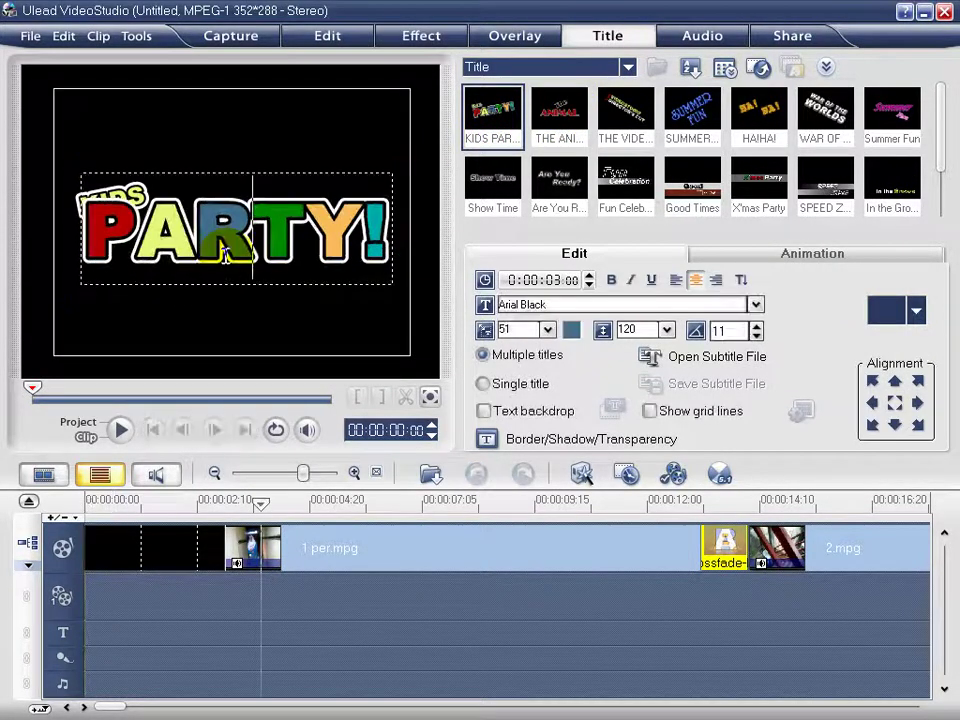
{"action": "left_click", "coordinate": [384, 218]}
{"action": "key", "text": "shift+Left"}
{"action": "key", "text": "shift+Left"}
{"action": "key", "text": "shift+Left"}
{"action": "key", "text": "shift+Left"}
{"action": "key", "text": "shift+Left"}
{"action": "key", "text": "shift+Left"}
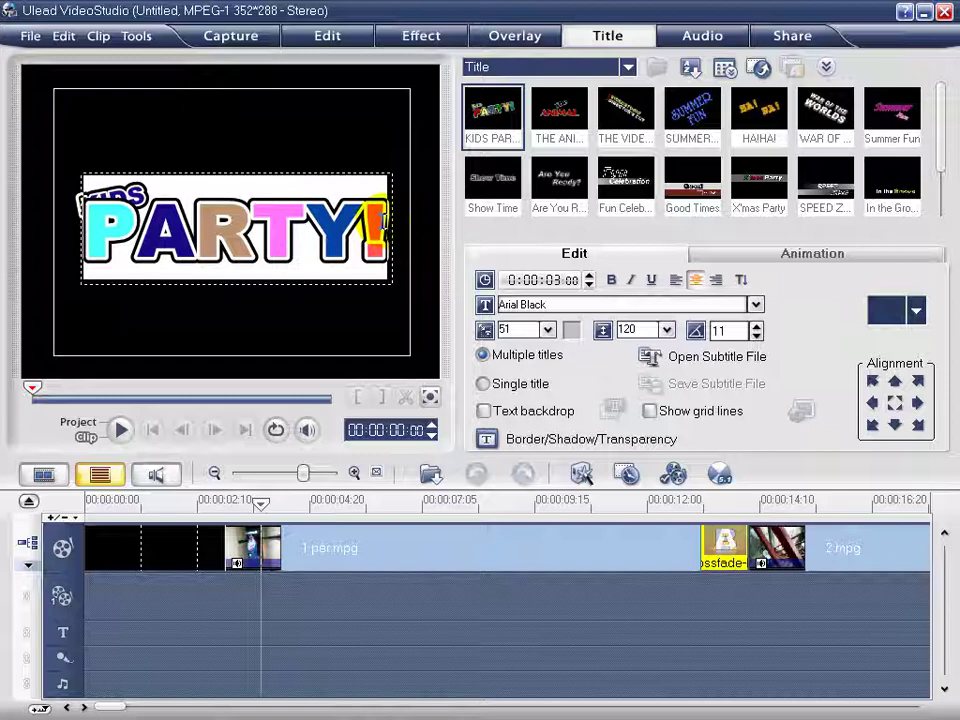
{"action": "key", "text": "BackSpace"}
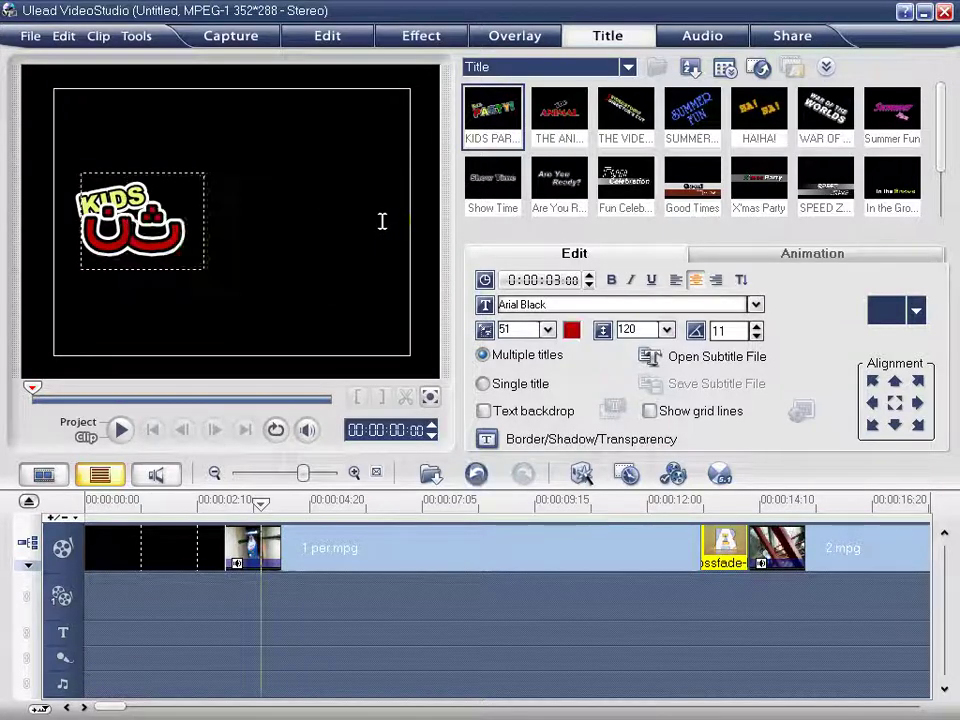
{"action": "type", "text": "KELAS X"}
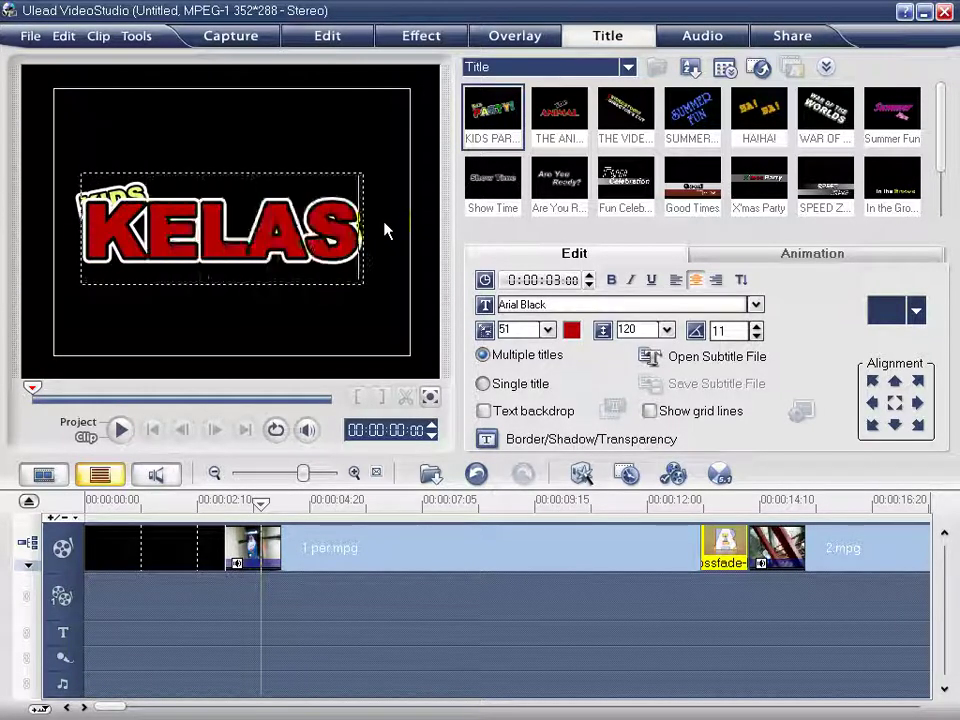
Shrink the KELAS XII text to size 37 and move it inside the title frame, just below KIDS.
{"action": "left_click", "coordinate": [330, 175]}
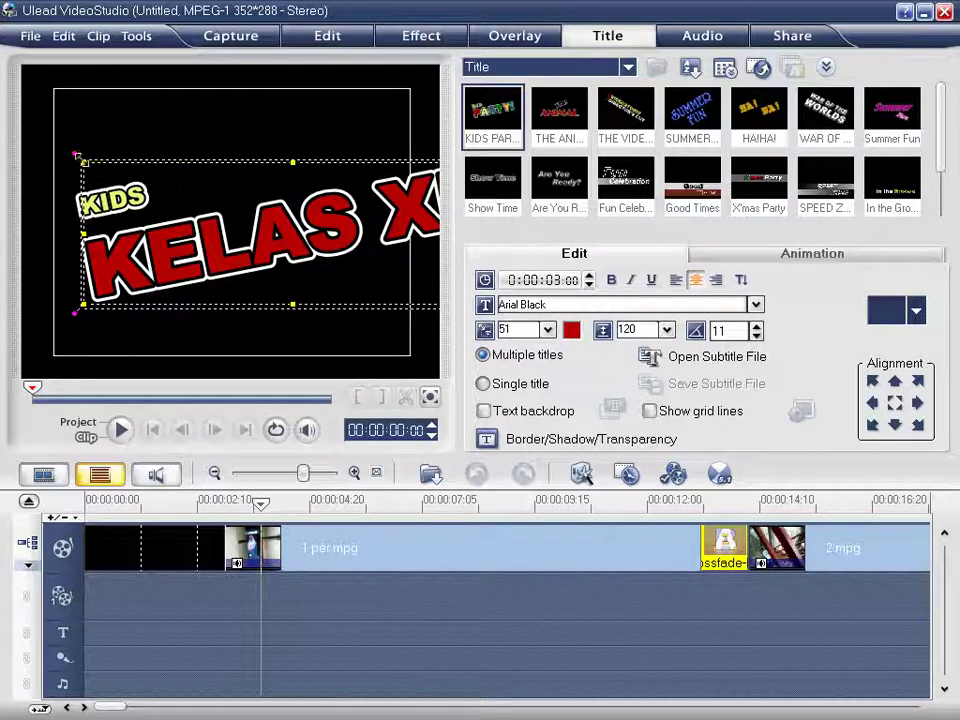
{"action": "left_click_drag", "start_coordinate": [84, 162], "coordinate": [200, 203]}
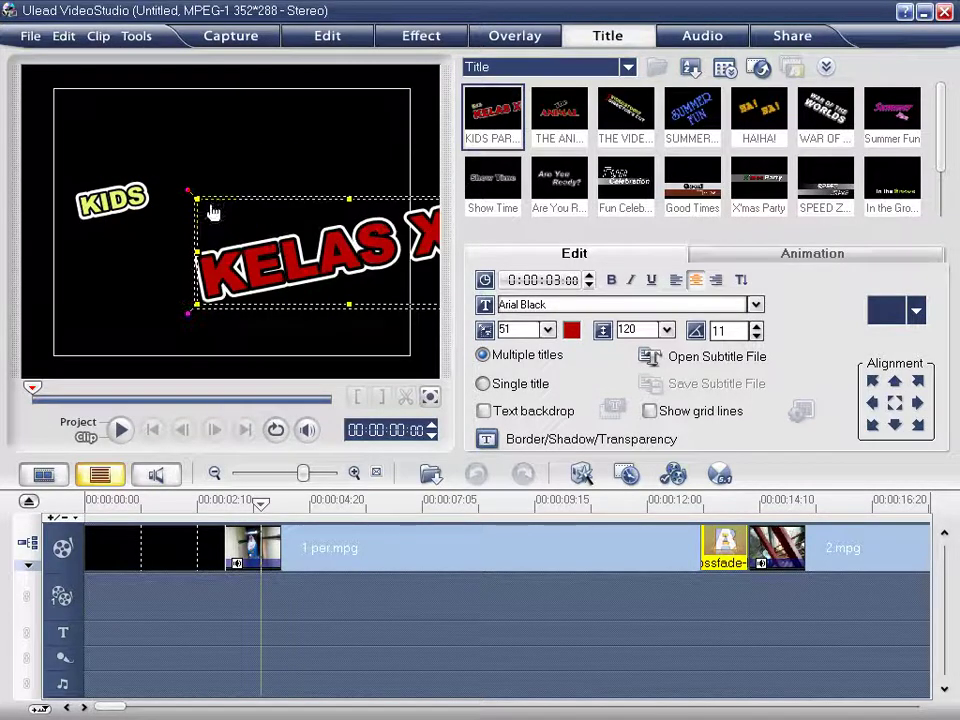
{"action": "left_click_drag", "start_coordinate": [349, 263], "coordinate": [240, 253]}
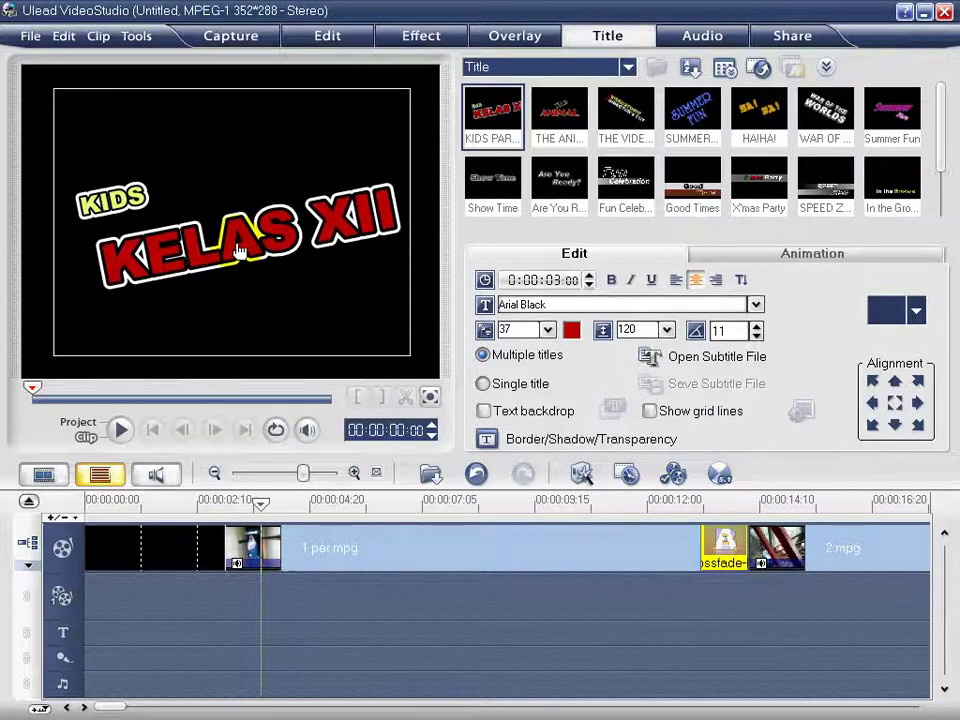
Replace the KIDS text of the title with UJIAN PRAKTEK.
{"action": "left_click", "coordinate": [90, 206]}
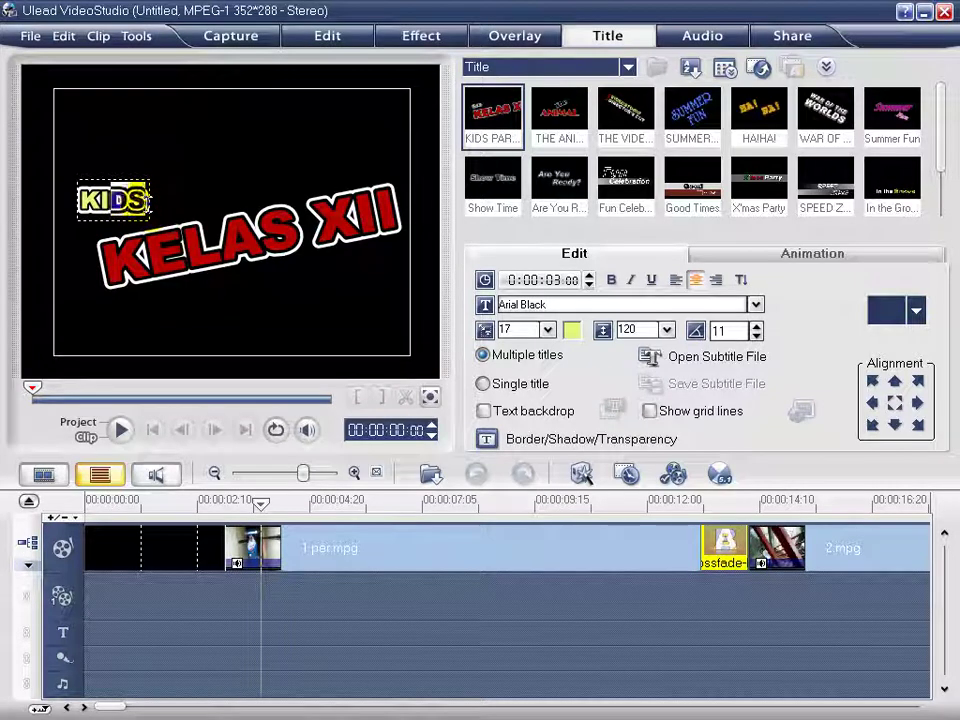
{"action": "left_click_drag", "start_coordinate": [148, 200], "coordinate": [100, 200]}
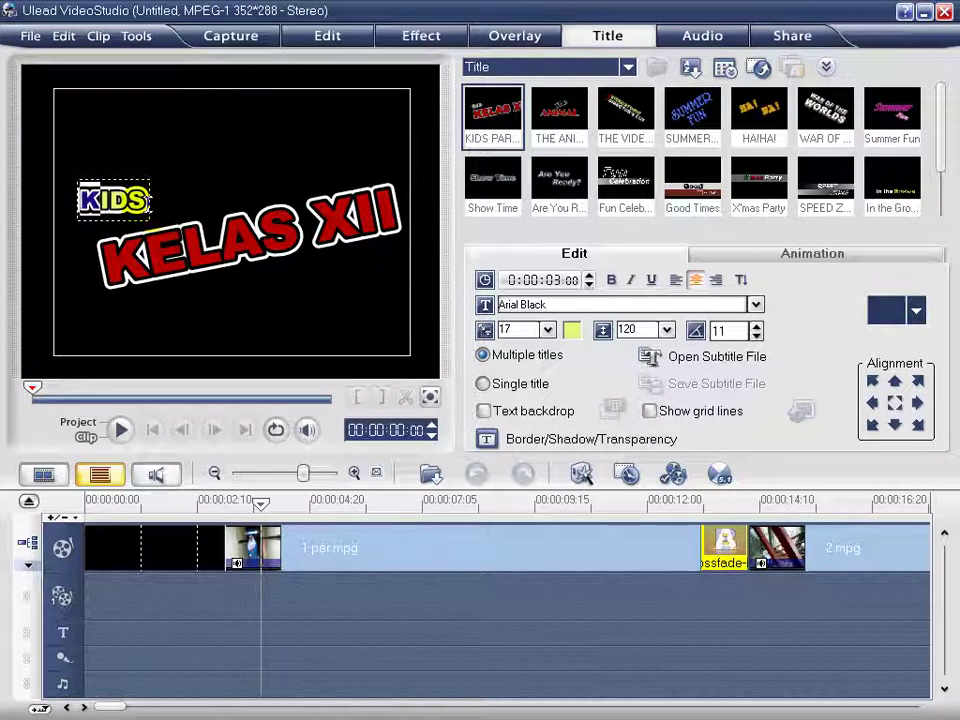
{"action": "type", "text": "uj"}
{"action": "key", "text": "BackSpace"}
{"action": "key", "text": "BackSpace"}
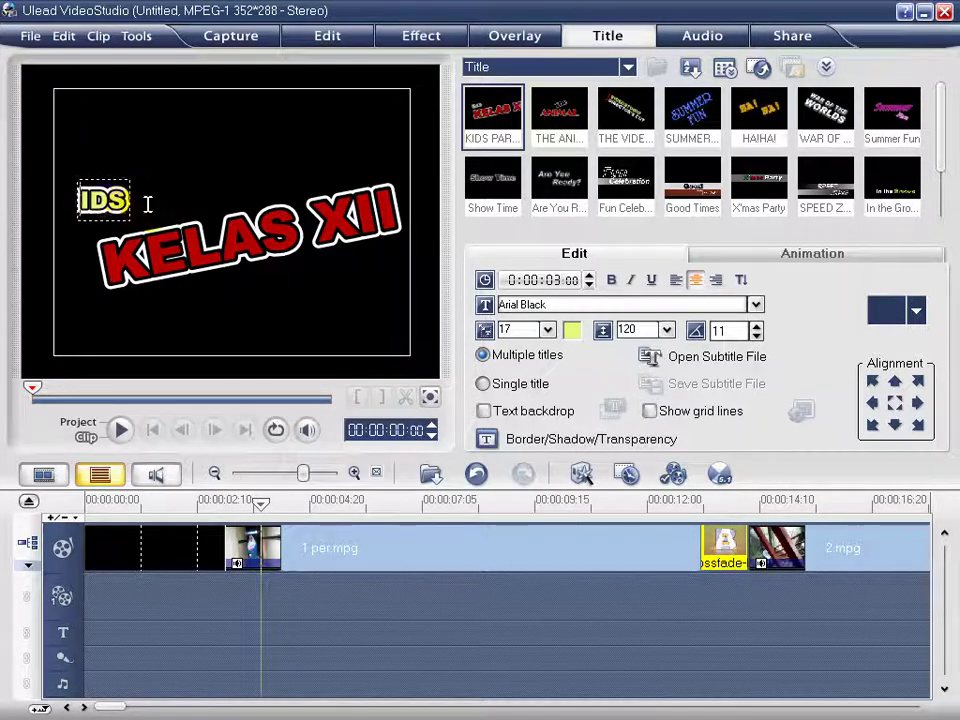
{"action": "type", "text": "UJIAN "}
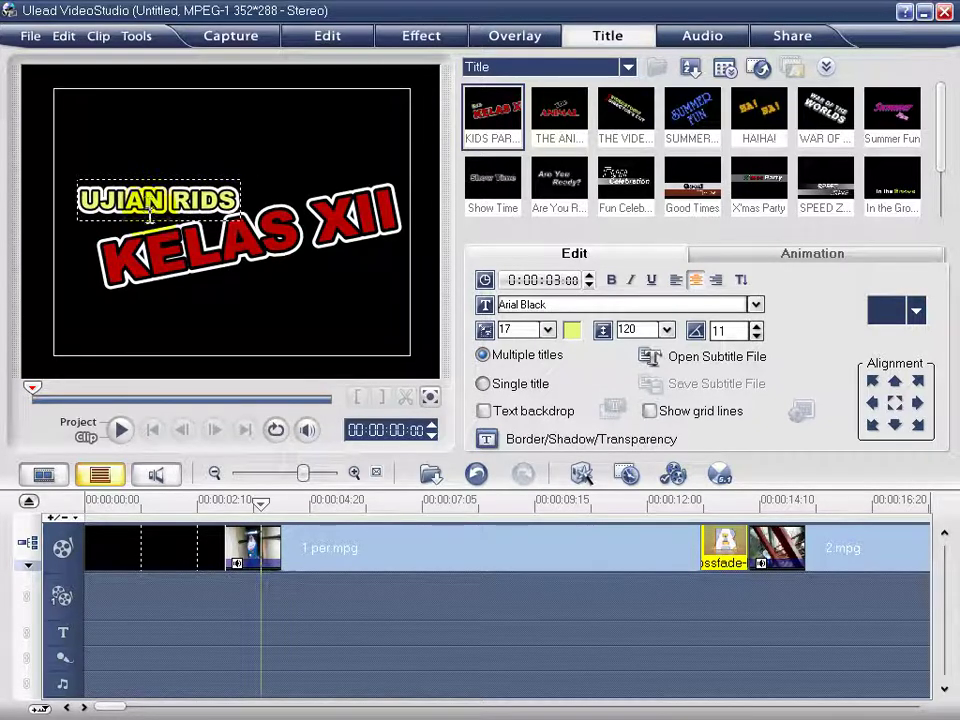
{"action": "type", "text": "PRAKTEK"}
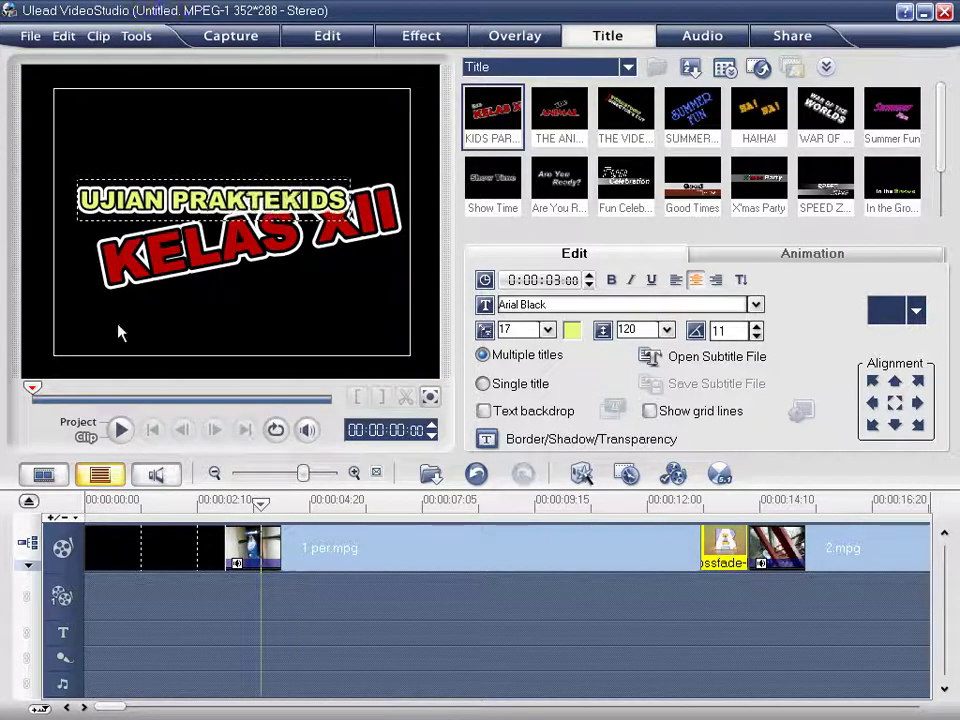
{"action": "key", "text": "Delete"}
{"action": "key", "text": "Delete"}
{"action": "key", "text": "Delete"}
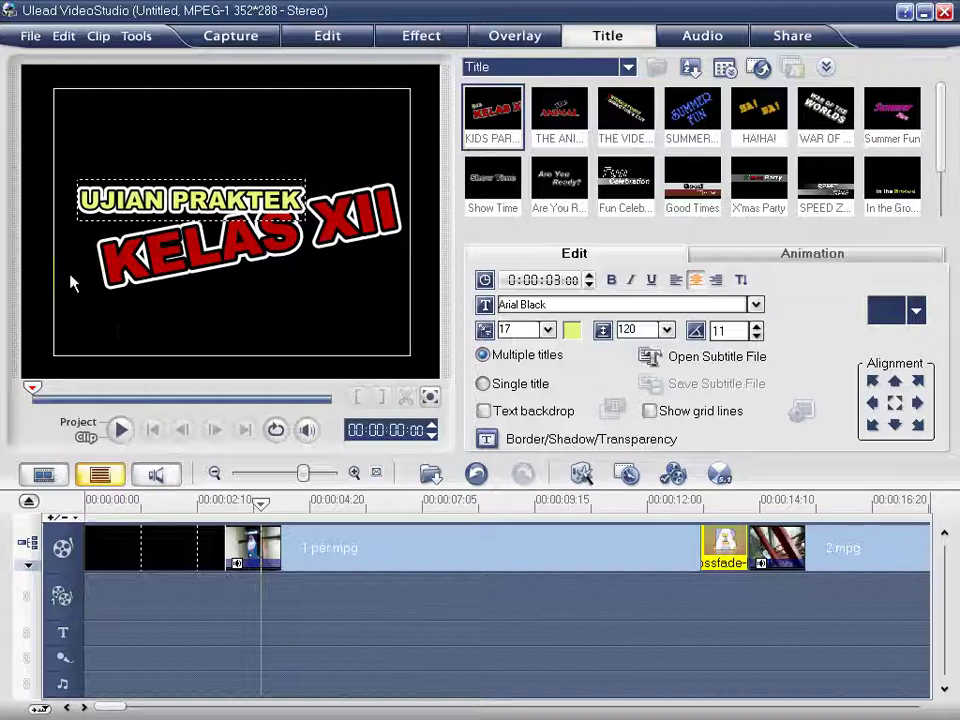
{"action": "left_click", "coordinate": [190, 304]}
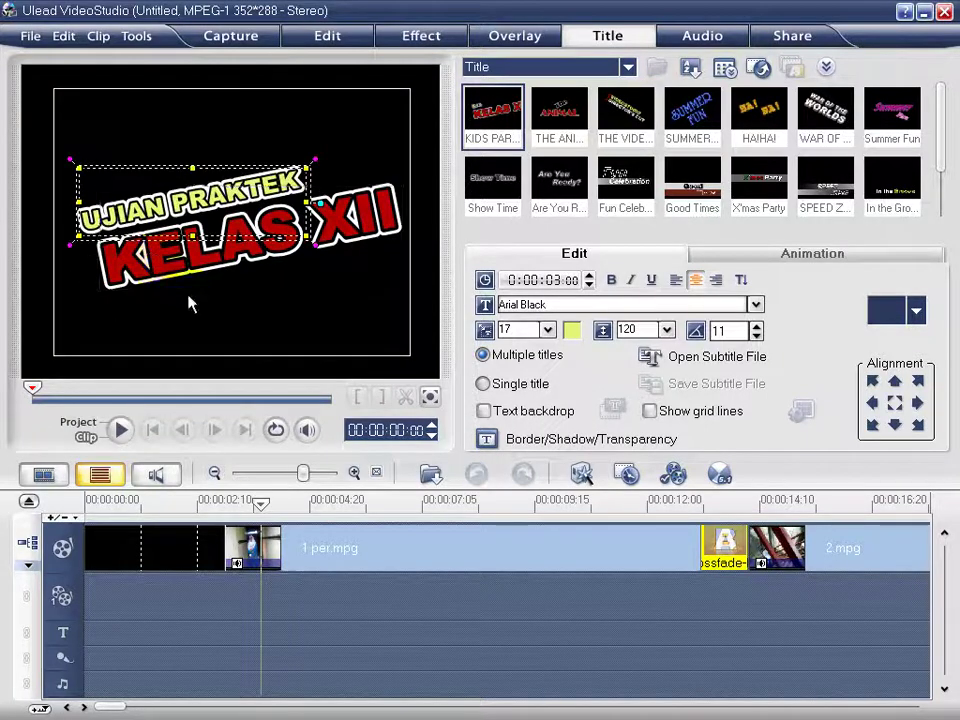
{"action": "left_click", "coordinate": [188, 320]}
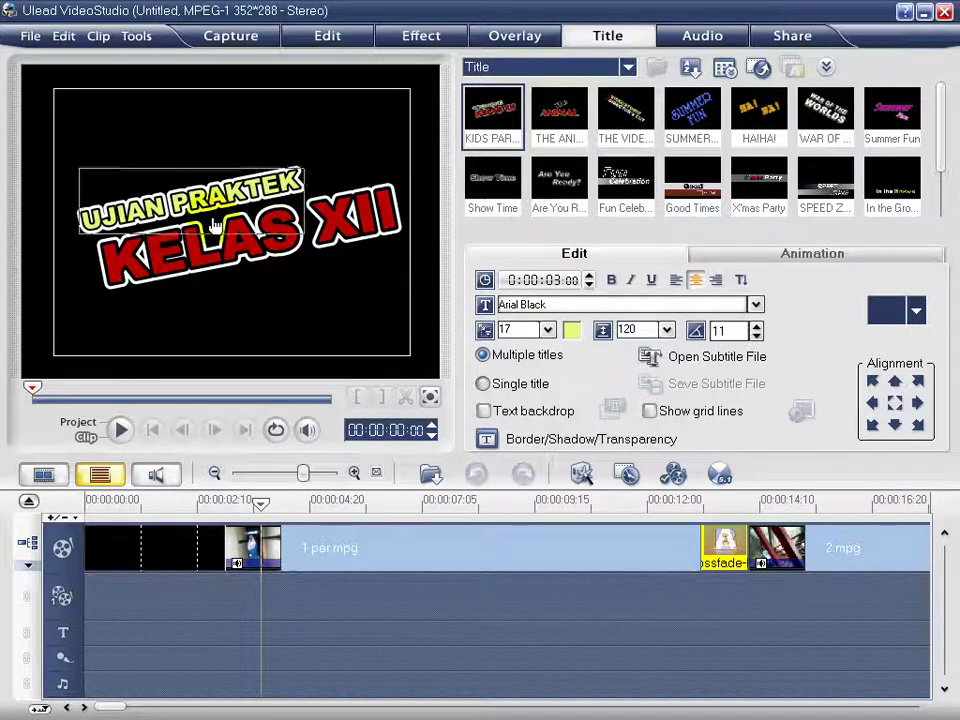
Move the UJIAN PRAKTEK text straight up, leaving a gap above KELAS XII.
{"action": "left_click_drag", "start_coordinate": [212, 207], "coordinate": [212, 174]}
{"action": "left_click", "coordinate": [211, 174]}
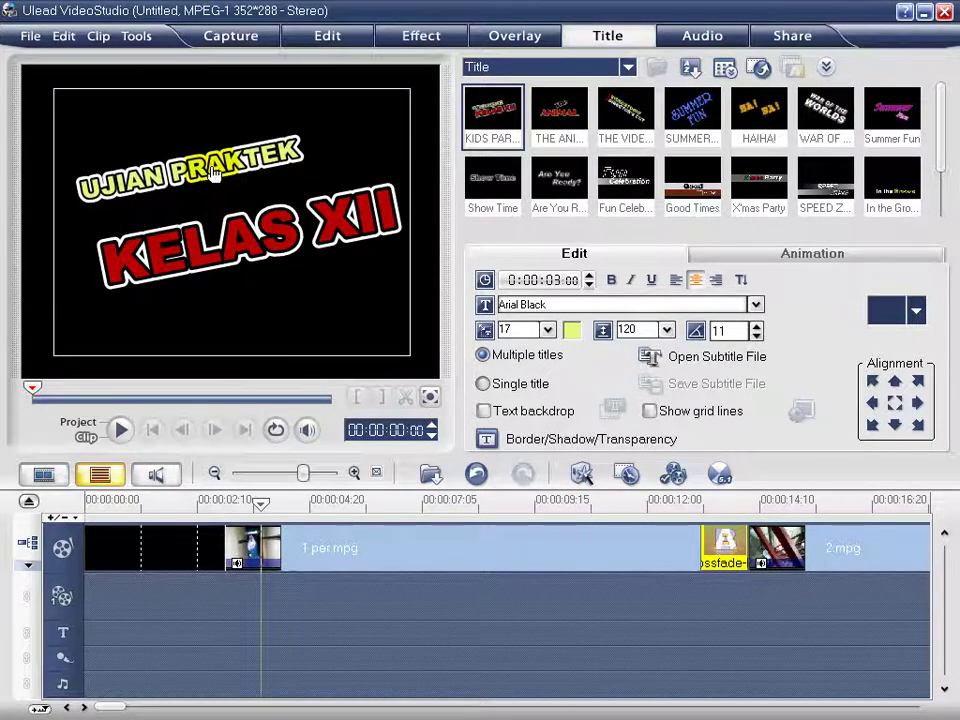
{"action": "left_click", "coordinate": [213, 170]}
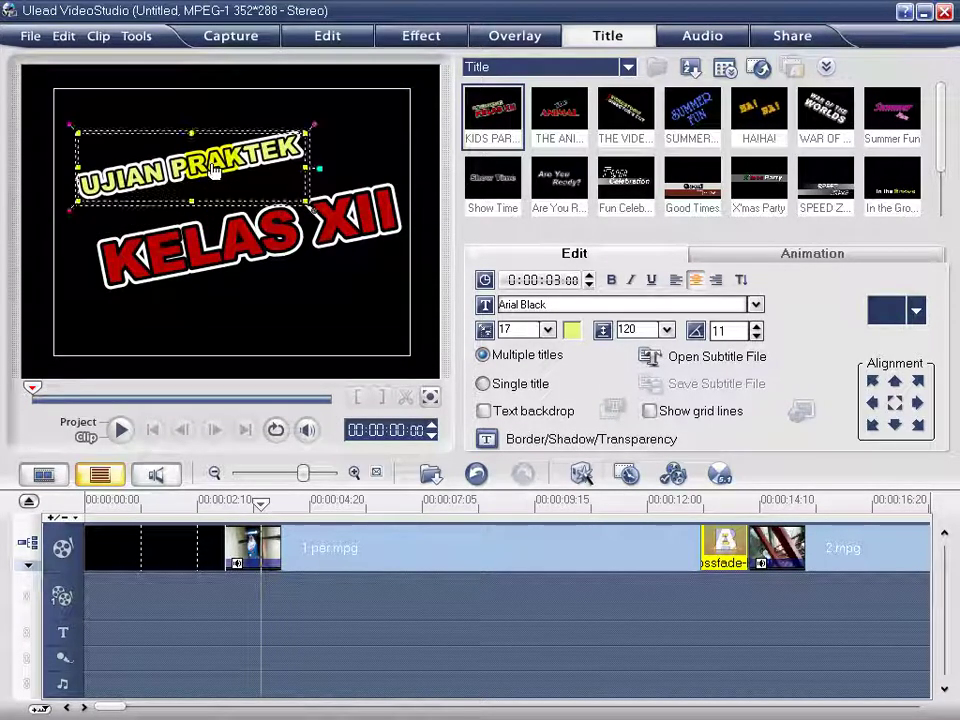
Add a BAHASA INGGRIS text line to the title and place it between UJIAN PRAKTEK and KELAS XII.
{"action": "left_click", "coordinate": [86, 245]}
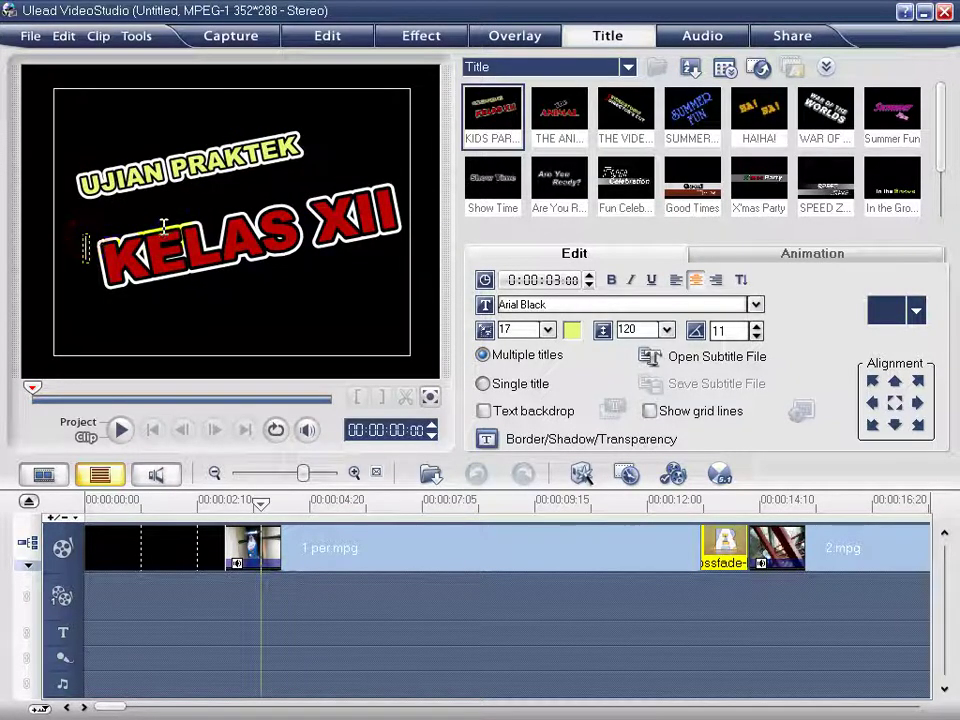
{"action": "type", "text": "BAHASA"}
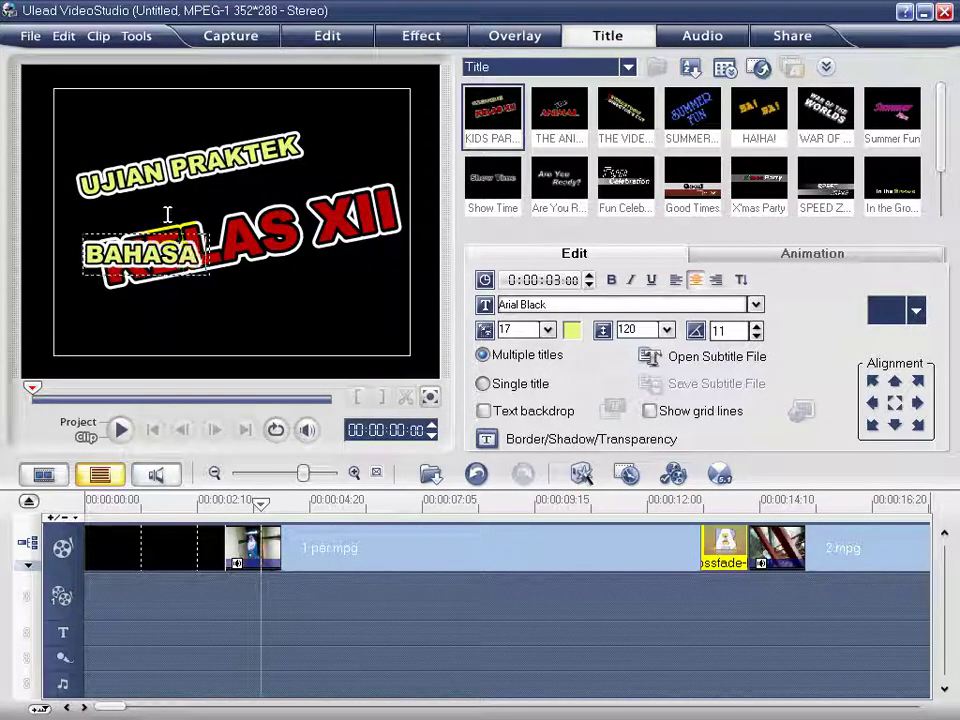
{"action": "type", "text": " INGGRIS"}
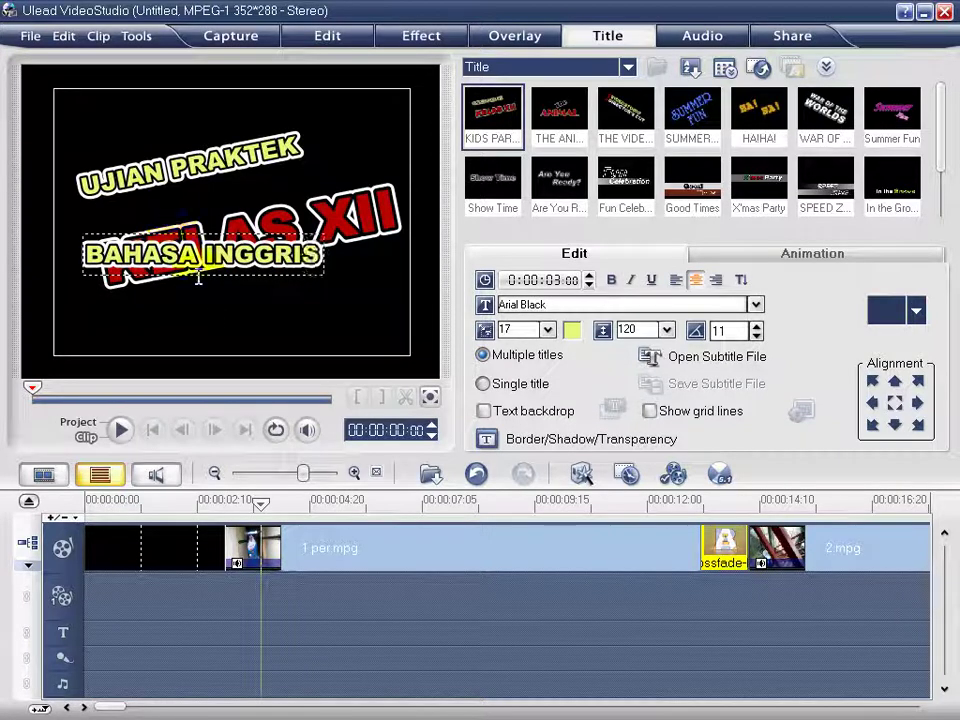
{"action": "left_click", "coordinate": [226, 293]}
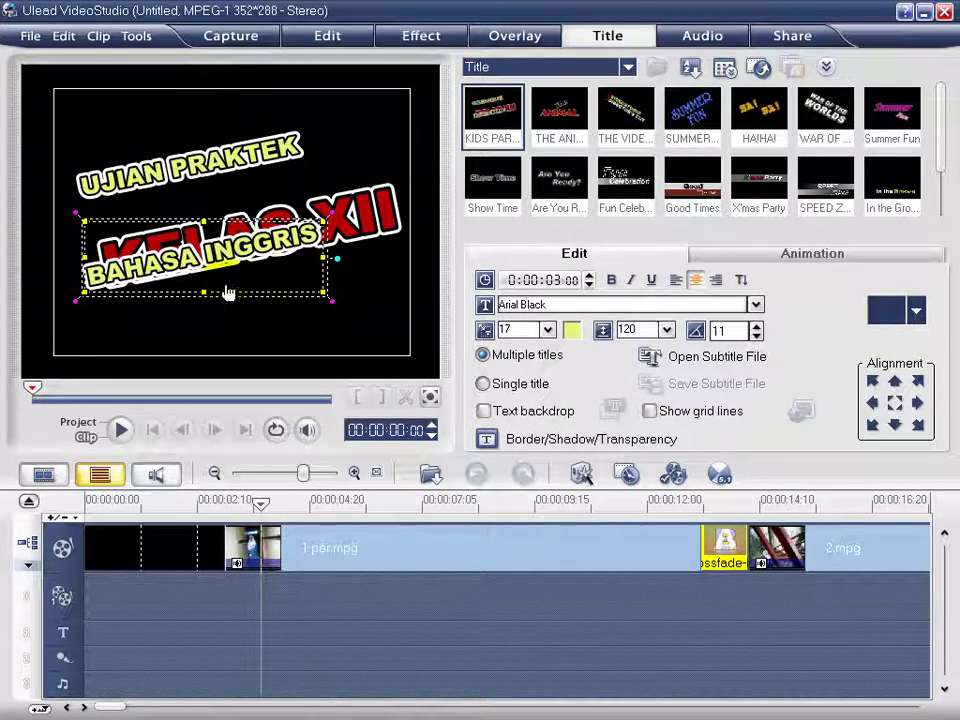
{"action": "left_click_drag", "start_coordinate": [226, 293], "coordinate": [257, 231]}
{"action": "left_click", "coordinate": [285, 326]}
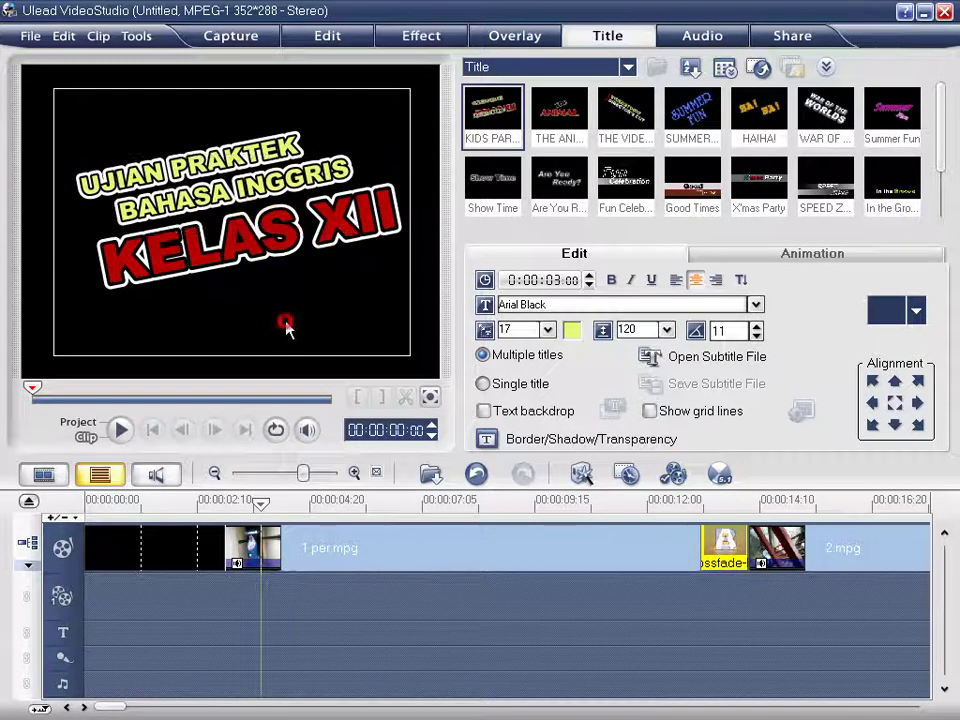
Place the customised KIDS PARTY title on the title track at the project start, beneath the black clip.
{"action": "left_click", "coordinate": [140, 615]}
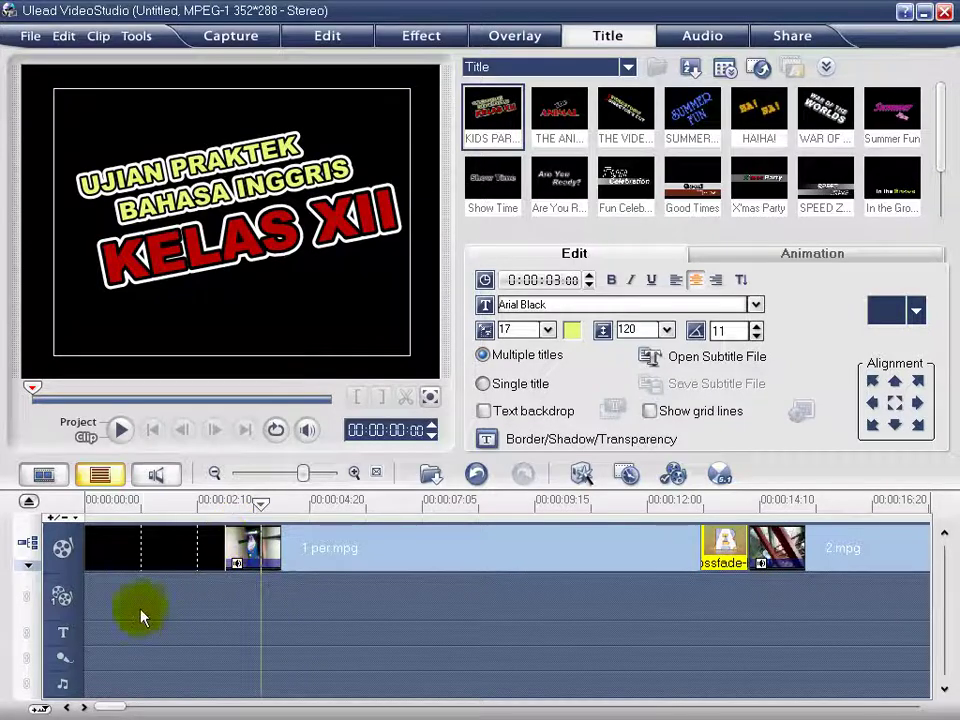
{"action": "left_click", "coordinate": [119, 560]}
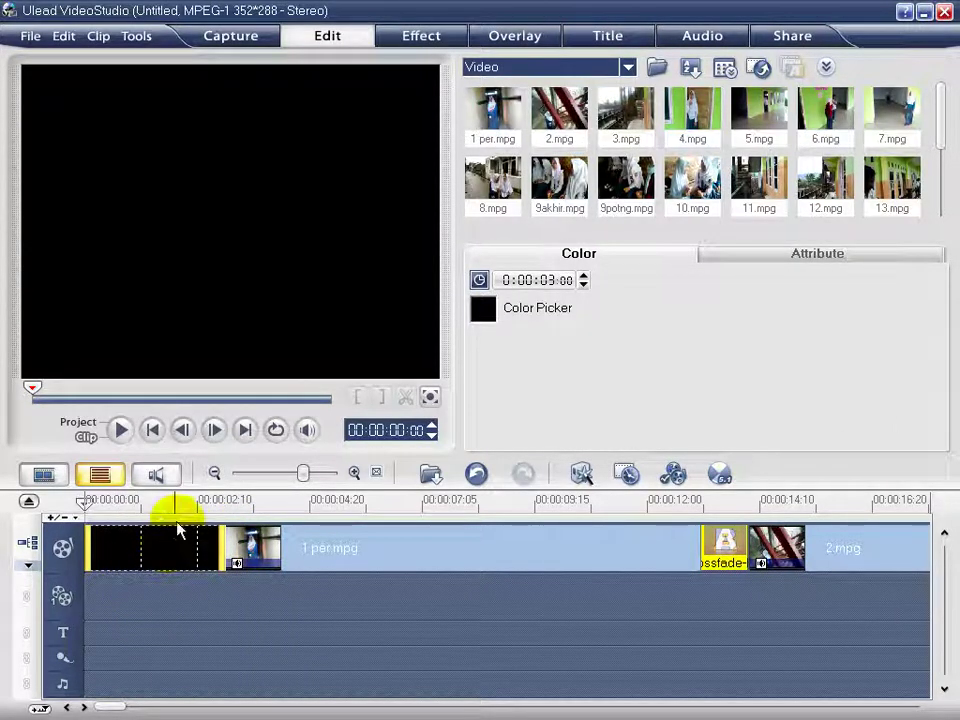
{"action": "left_click", "coordinate": [621, 37]}
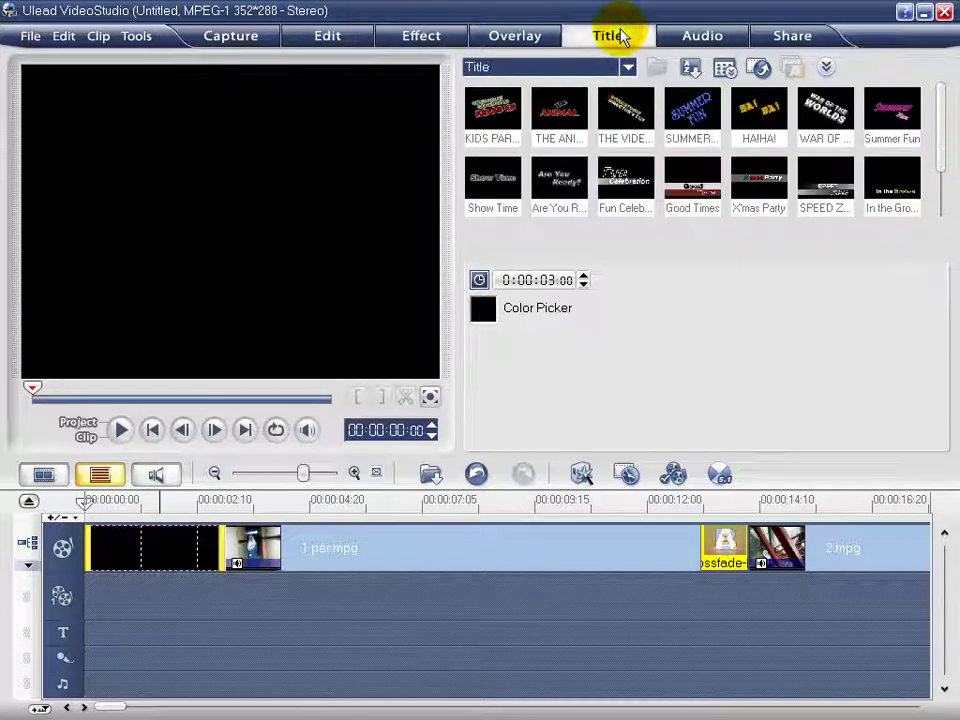
{"action": "scroll", "coordinate": [936, 195], "scroll_direction": "down", "scroll_amount": 1}
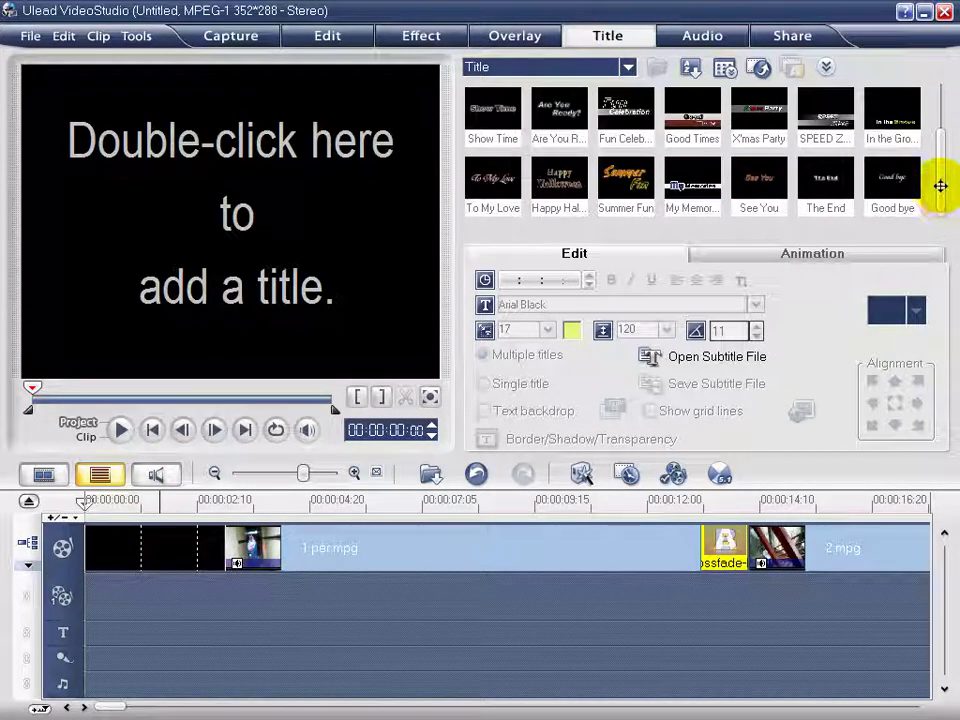
{"action": "scroll", "coordinate": [943, 160], "scroll_direction": "up", "scroll_amount": 1}
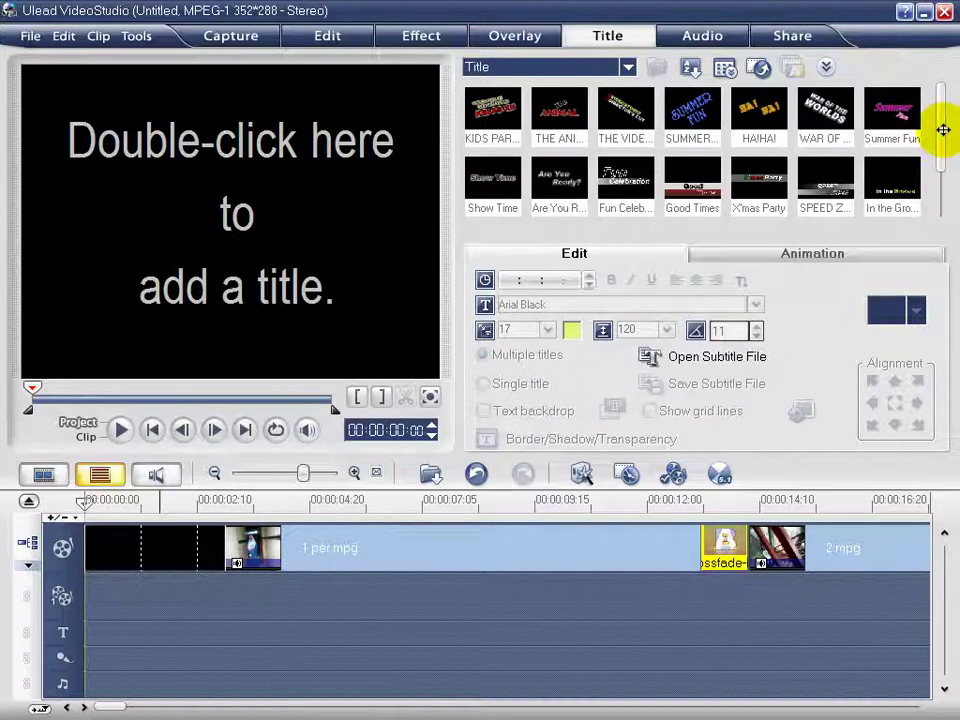
{"action": "left_click", "coordinate": [485, 140]}
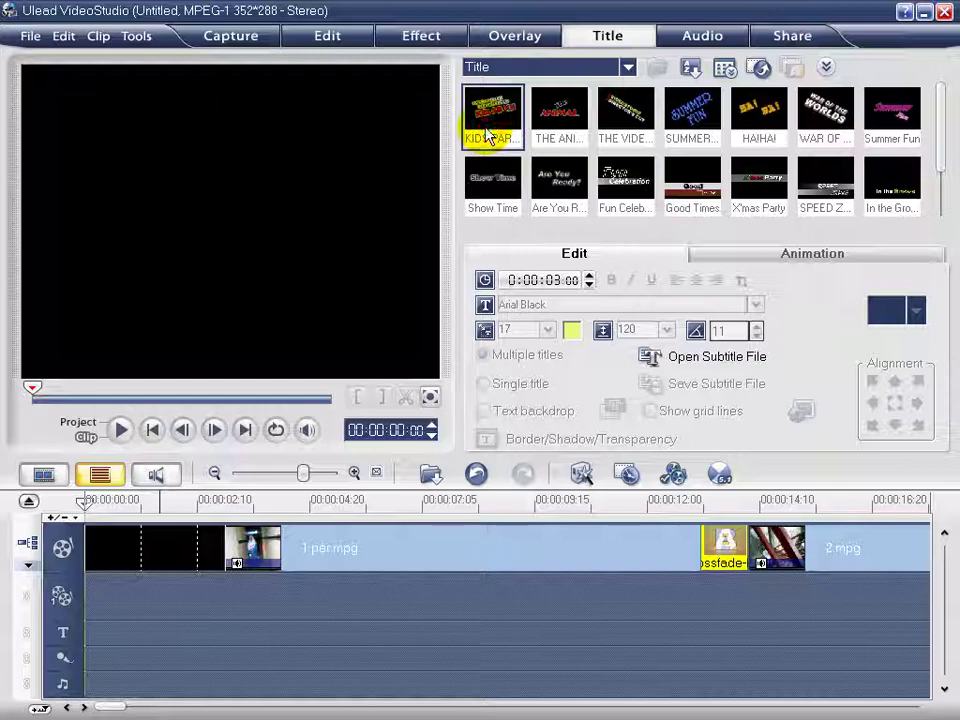
{"action": "left_click", "coordinate": [222, 236]}
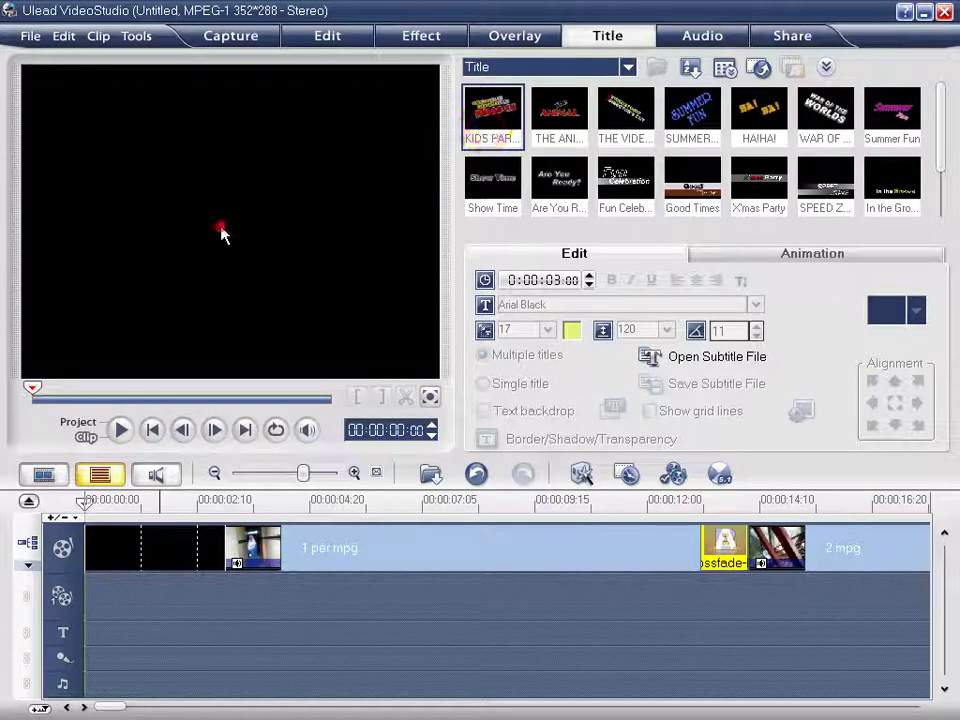
{"action": "left_click", "coordinate": [206, 302]}
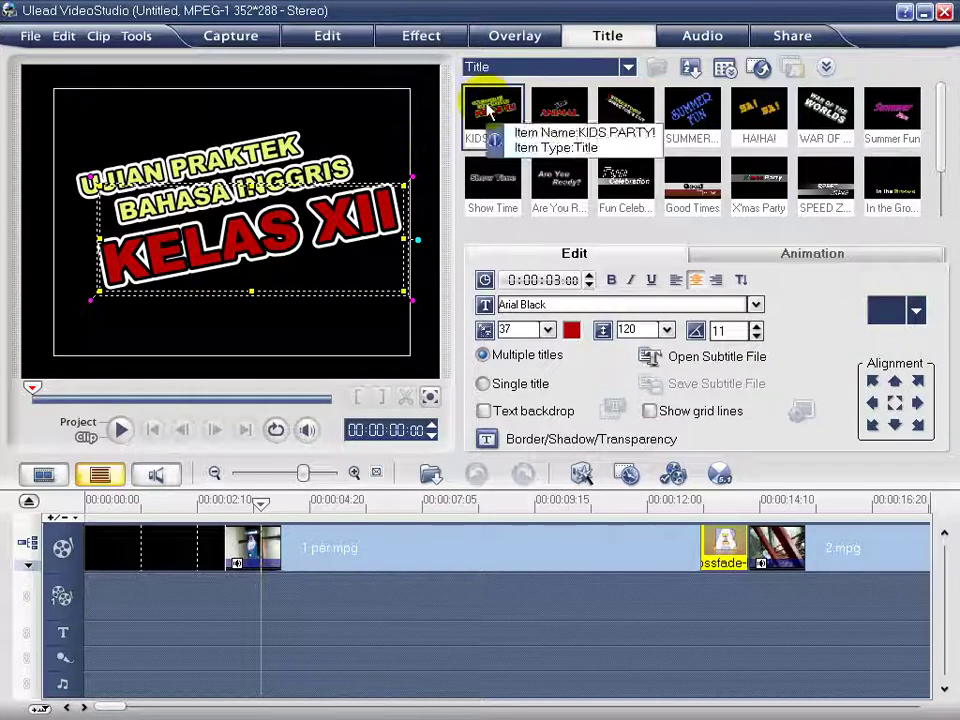
{"action": "left_click", "coordinate": [129, 504]}
{"action": "left_click", "coordinate": [117, 547]}
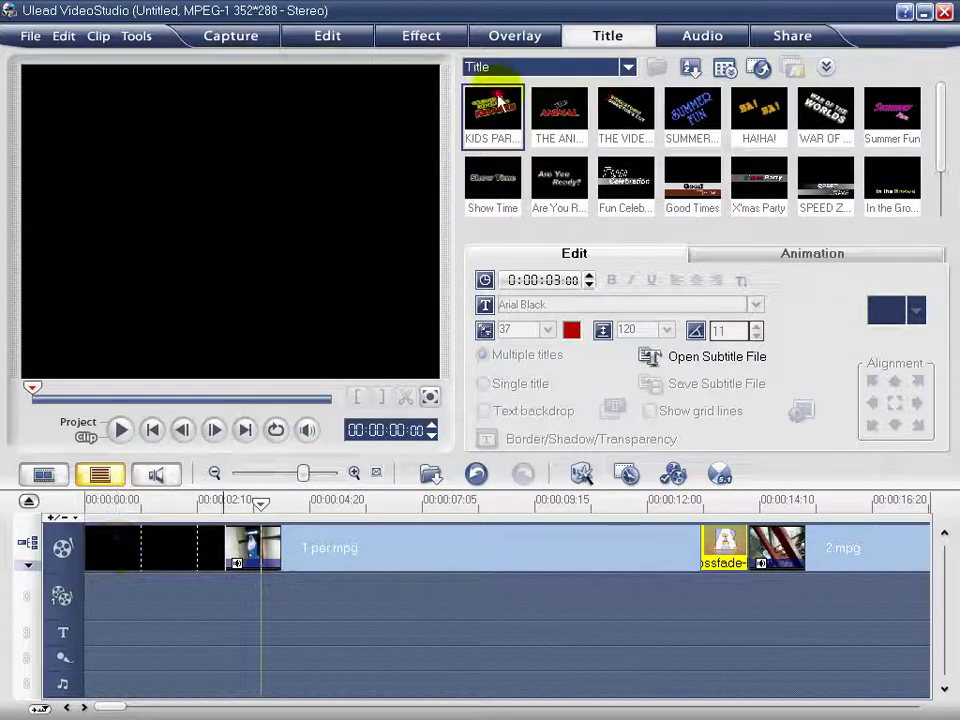
{"action": "left_click_drag", "start_coordinate": [497, 100], "coordinate": [86, 633]}
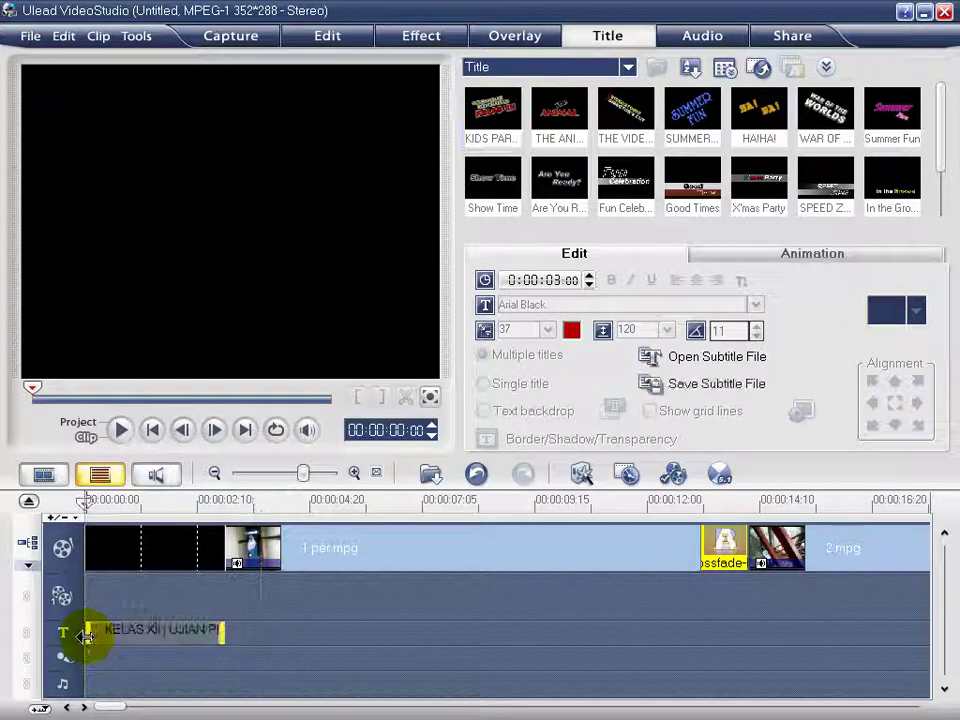
Preview the title animation at several points of the black opening clip.
{"action": "left_click", "coordinate": [113, 652]}
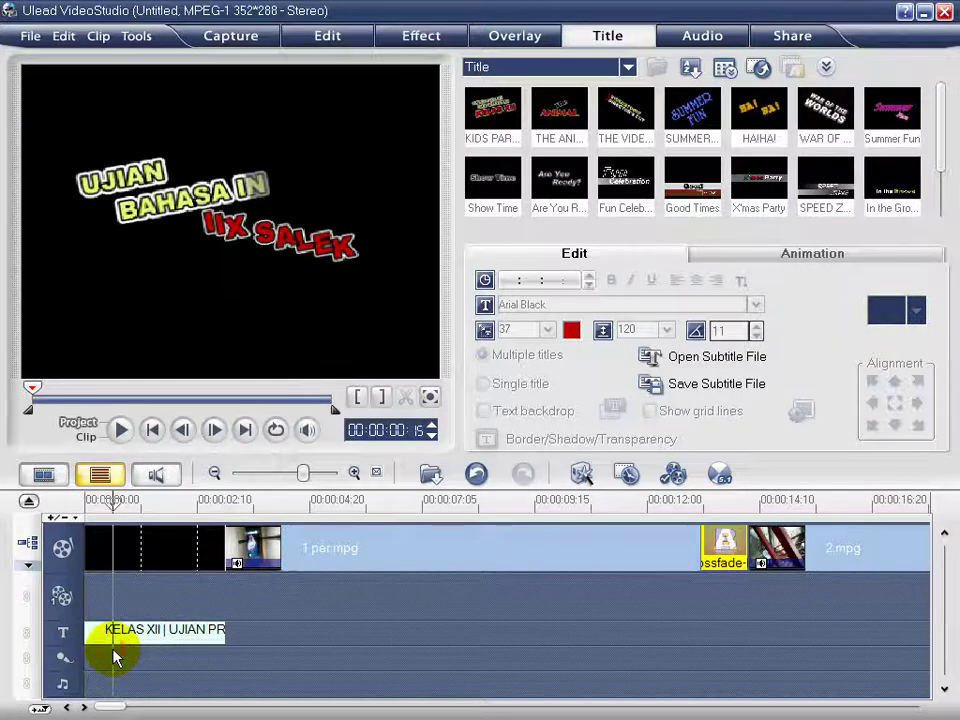
{"action": "left_click", "coordinate": [155, 658]}
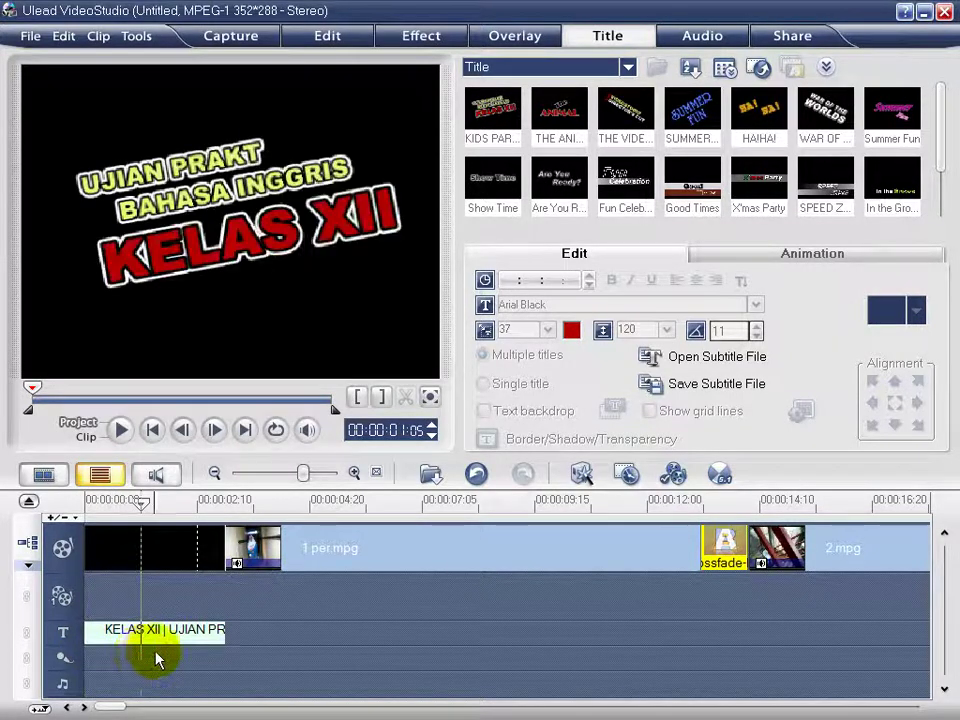
{"action": "left_click", "coordinate": [69, 660]}
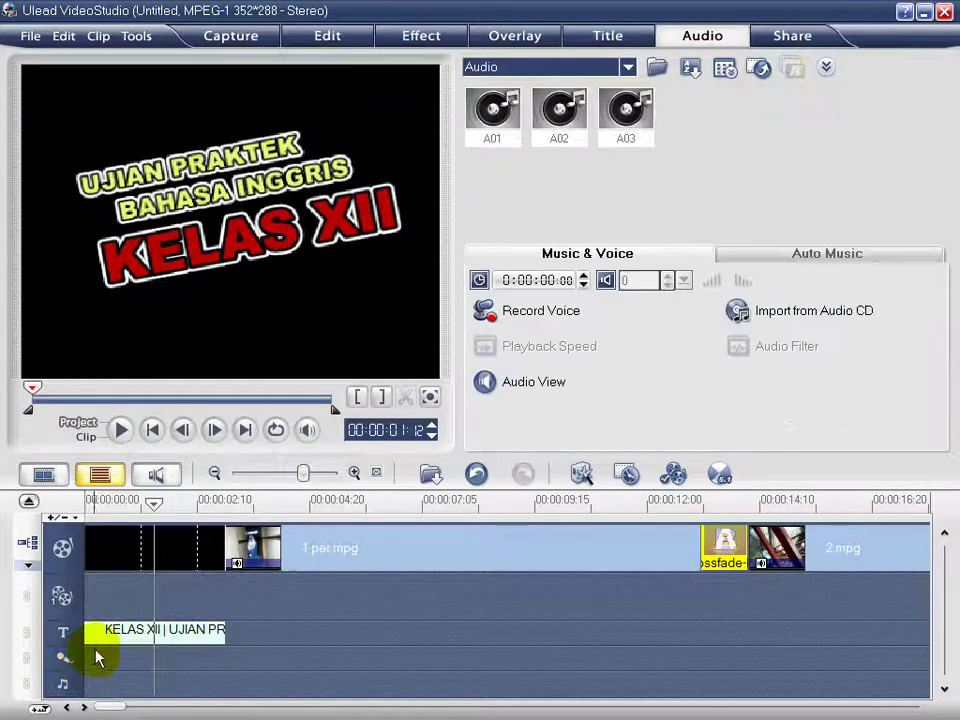
{"action": "left_click", "coordinate": [93, 658]}
Lengthen the black opening clip and the title beneath it to 0:00:03:08.
{"action": "left_click", "coordinate": [206, 546]}
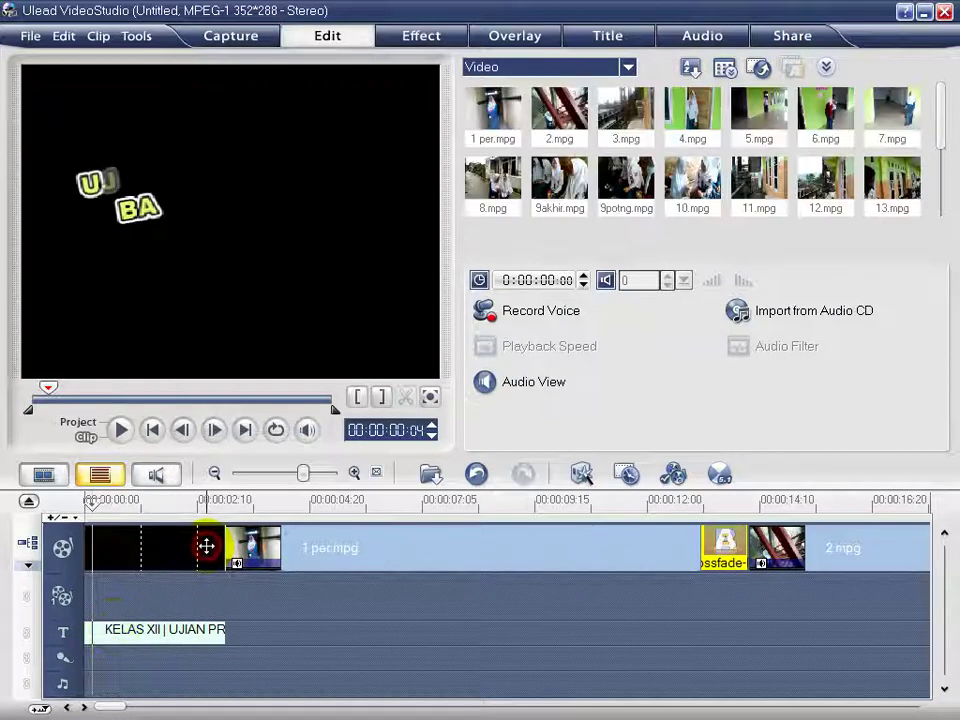
{"action": "left_click_drag", "start_coordinate": [224, 546], "coordinate": [237, 546]}
{"action": "left_click", "coordinate": [215, 632]}
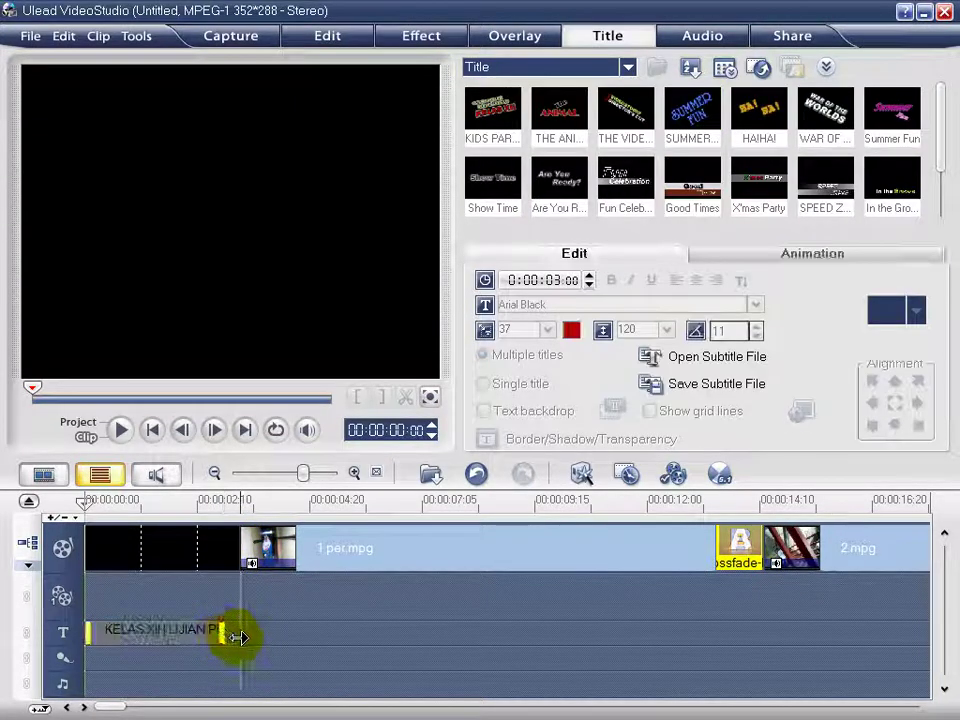
{"action": "left_click_drag", "start_coordinate": [240, 637], "coordinate": [236, 638]}
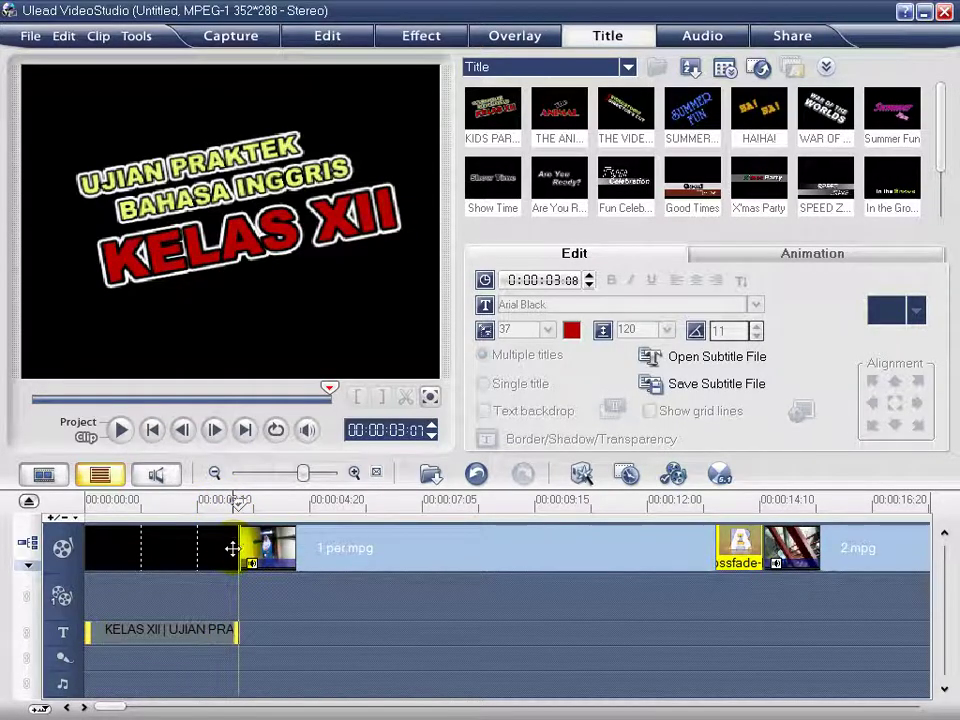
{"action": "left_click", "coordinate": [232, 548]}
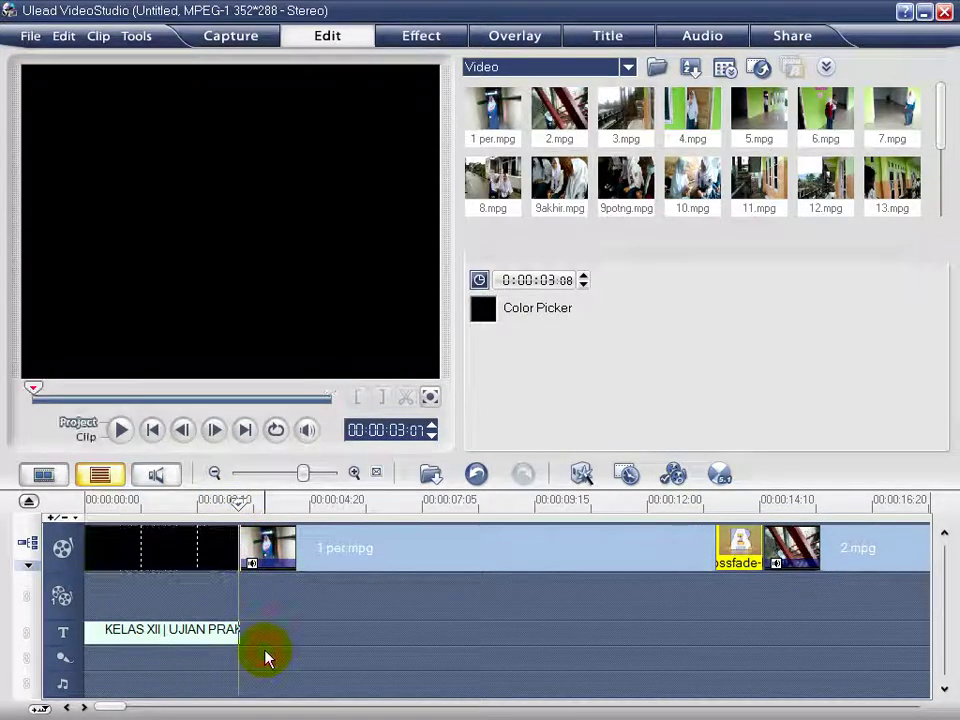
{"action": "left_click", "coordinate": [265, 658]}
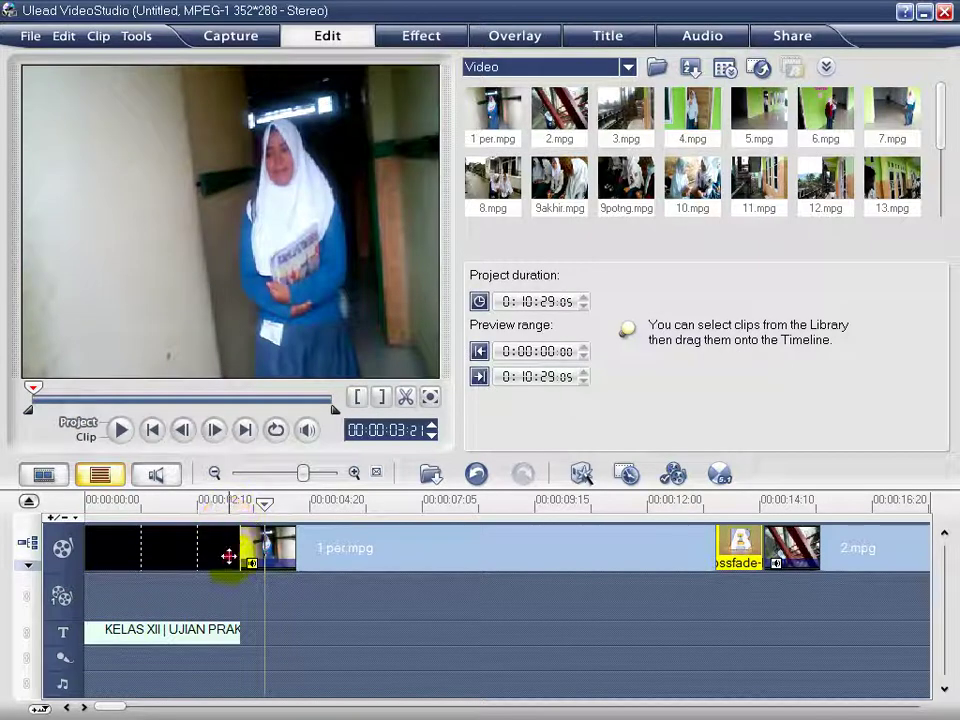
Extend the black opening clip to 0:00:05:14 and stretch the title to the same duration.
{"action": "left_click", "coordinate": [229, 556]}
{"action": "left_click_drag", "start_coordinate": [236, 556], "coordinate": [344, 546]}
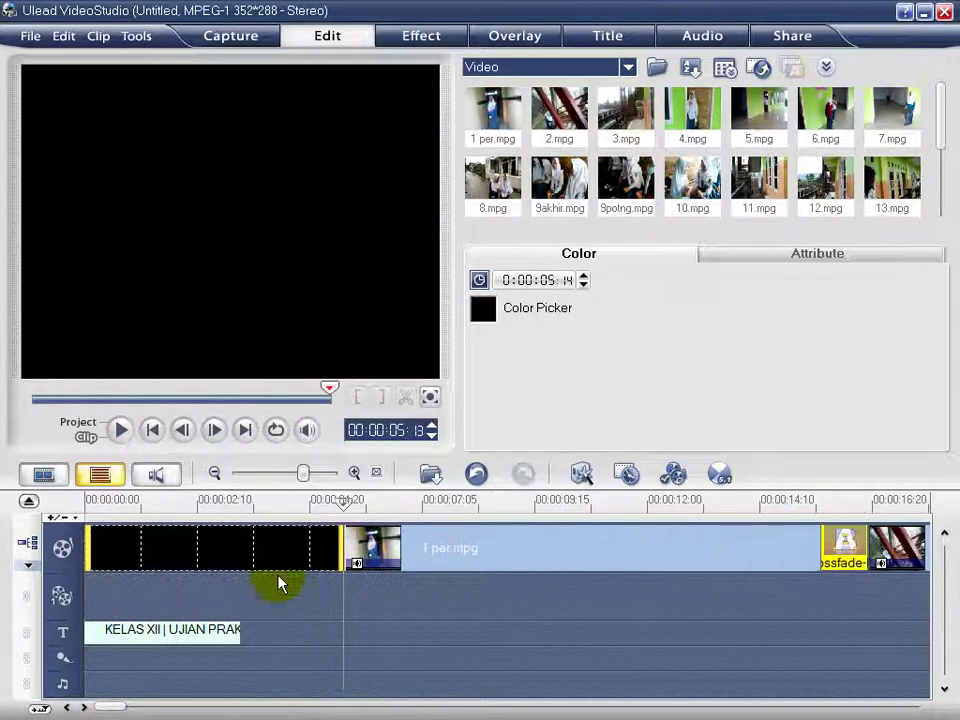
{"action": "left_click", "coordinate": [180, 641]}
{"action": "left_click_drag", "start_coordinate": [237, 631], "coordinate": [343, 636]}
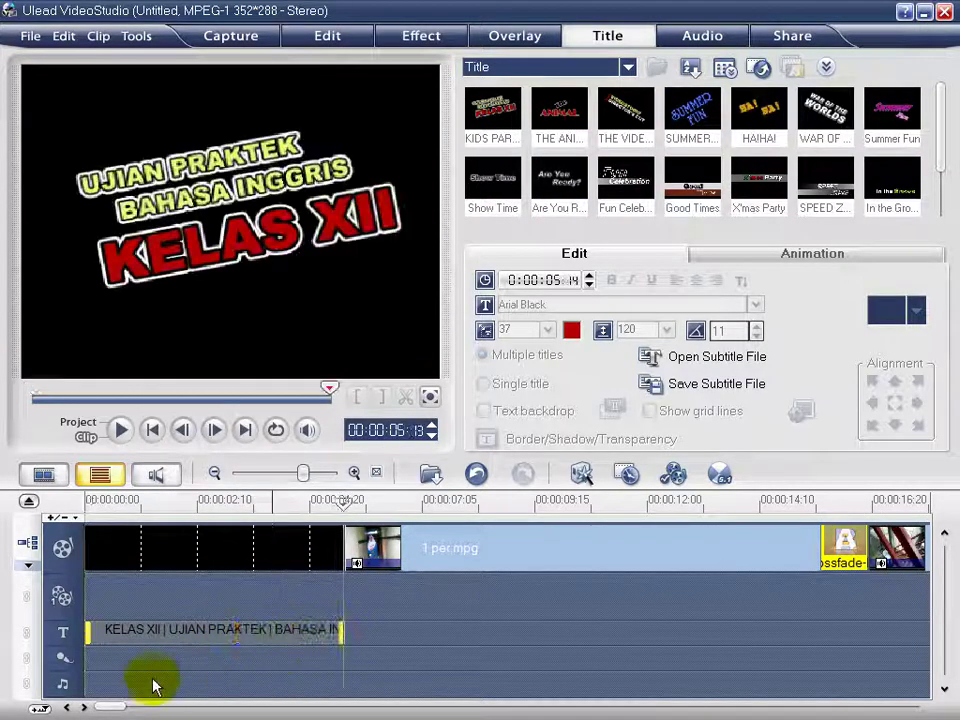
Play the project from its start through the opening title into the first video clip.
{"action": "left_click", "coordinate": [88, 667]}
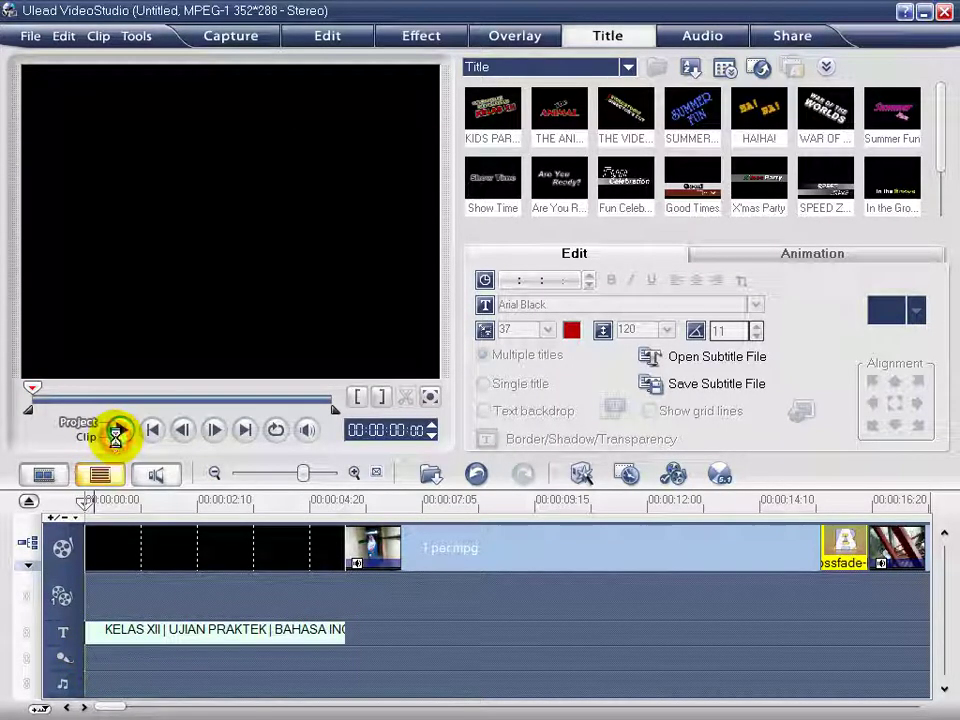
{"action": "left_click", "coordinate": [118, 433]}
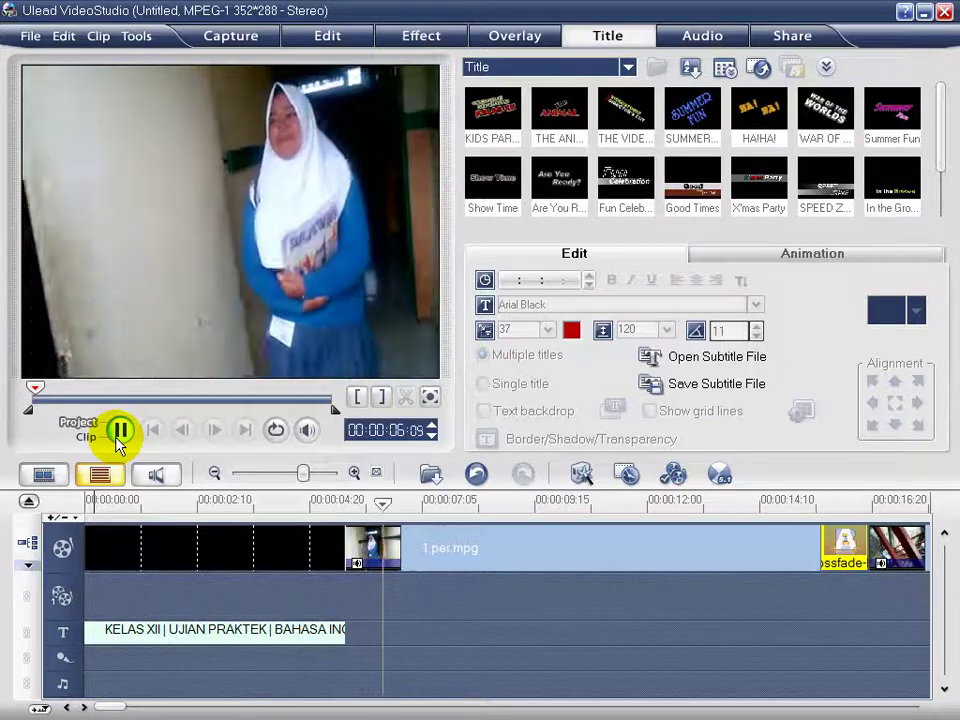
{"action": "left_click", "coordinate": [121, 432]}
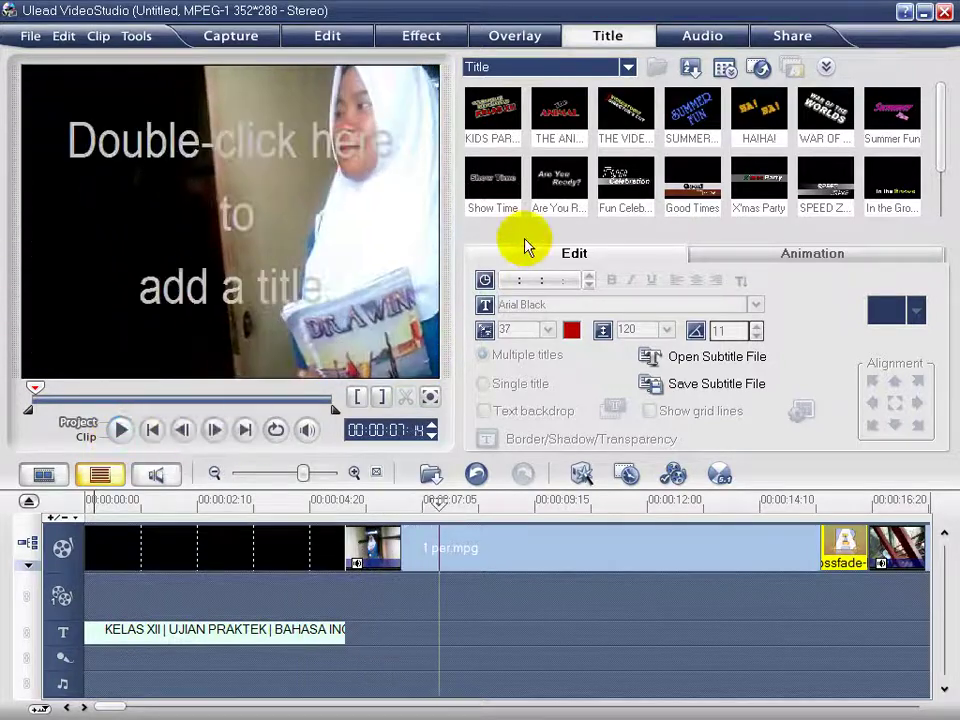
Add the 3D Barn Door transition between the black opening clip and 1 per.mpg.
{"action": "left_click", "coordinate": [446, 36]}
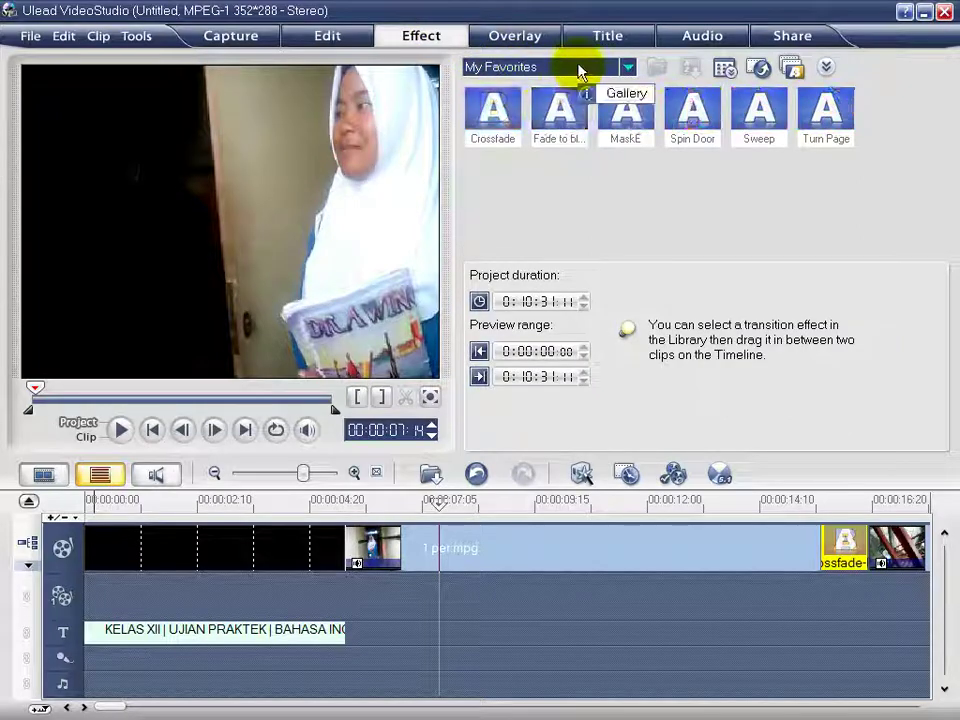
{"action": "left_click", "coordinate": [572, 70]}
{"action": "left_click", "coordinate": [553, 110]}
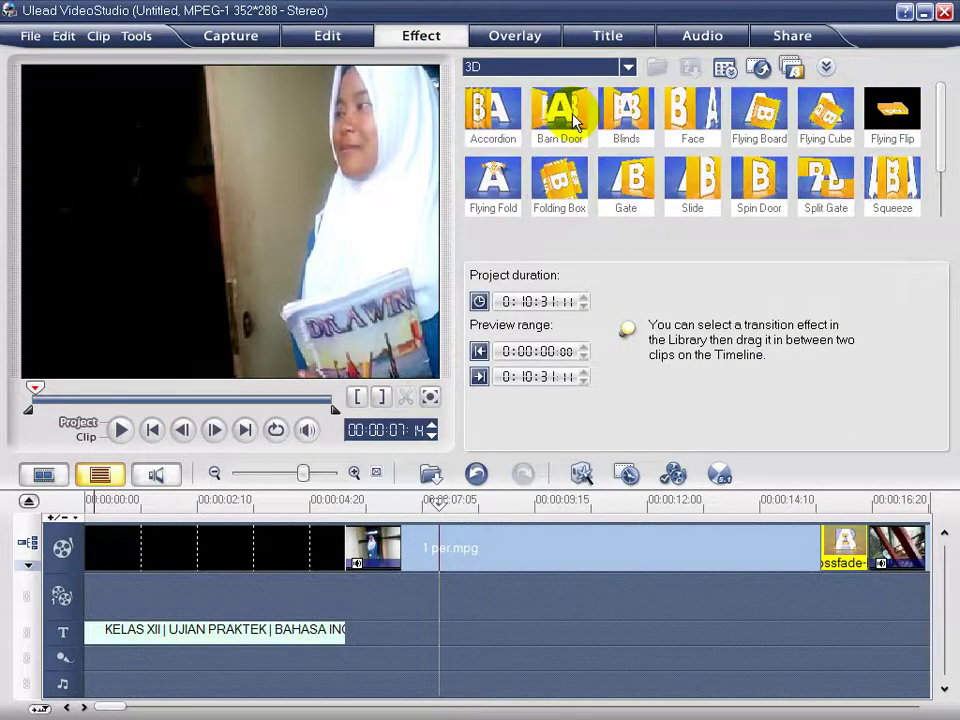
{"action": "left_click_drag", "start_coordinate": [566, 120], "coordinate": [394, 556]}
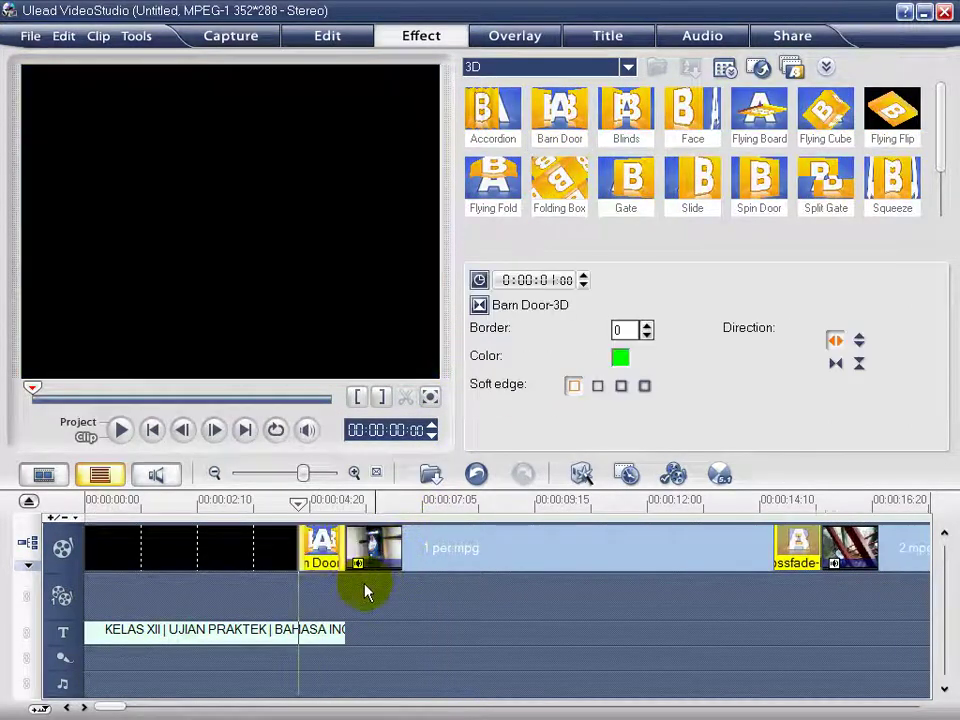
Shorten the opening title to 0:00:04:14 so it ends where the Barn Door transition starts, and preview the transition.
{"action": "left_click", "coordinate": [337, 632]}
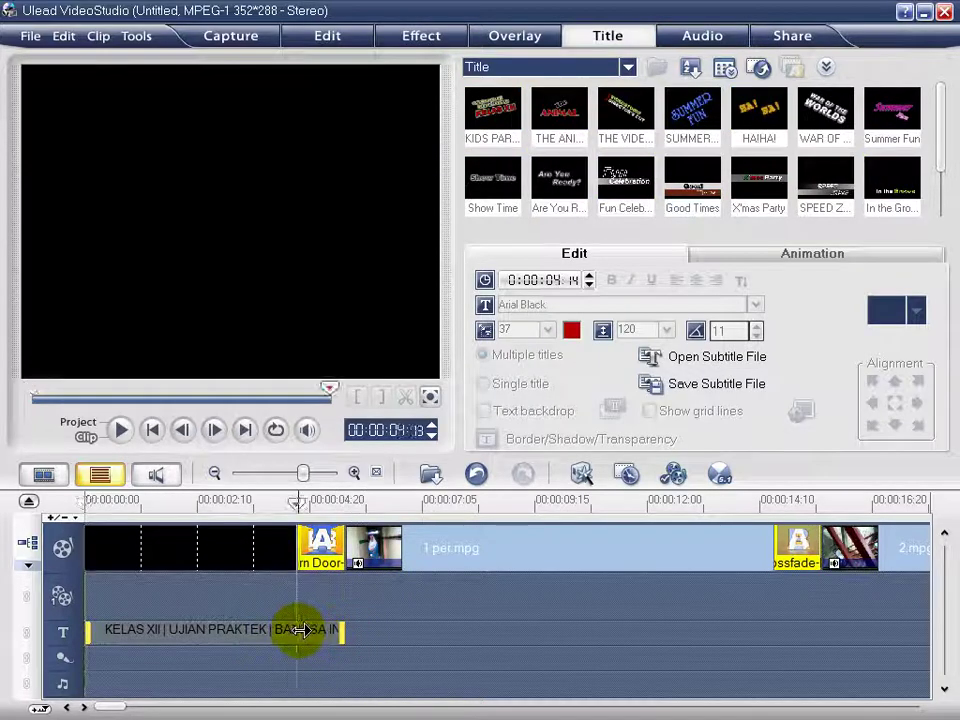
{"action": "left_click_drag", "start_coordinate": [300, 630], "coordinate": [298, 630]}
{"action": "left_click", "coordinate": [326, 639]}
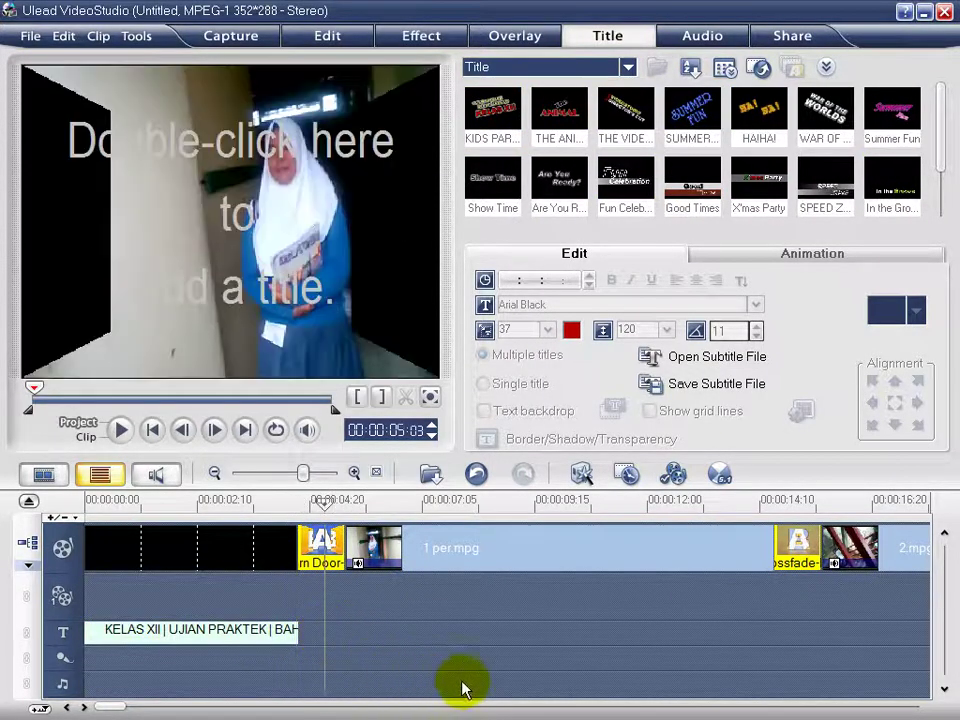
Add a black (0,0,0) colour clip after pertama.mpg at the end of the video track.
{"action": "left_click", "coordinate": [586, 703]}
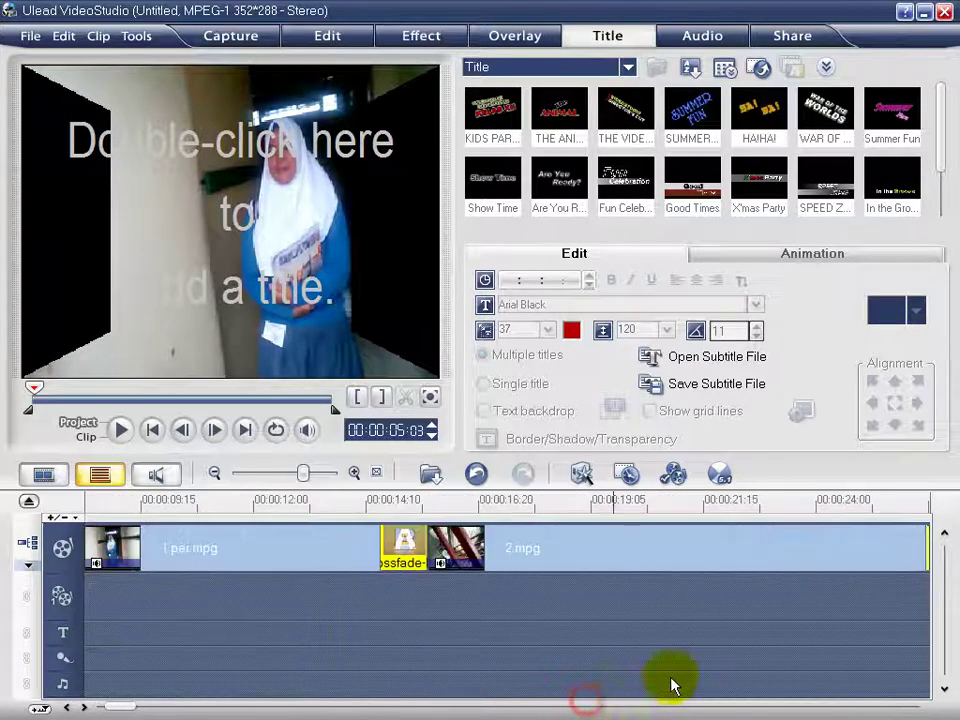
{"action": "left_click", "coordinate": [903, 708]}
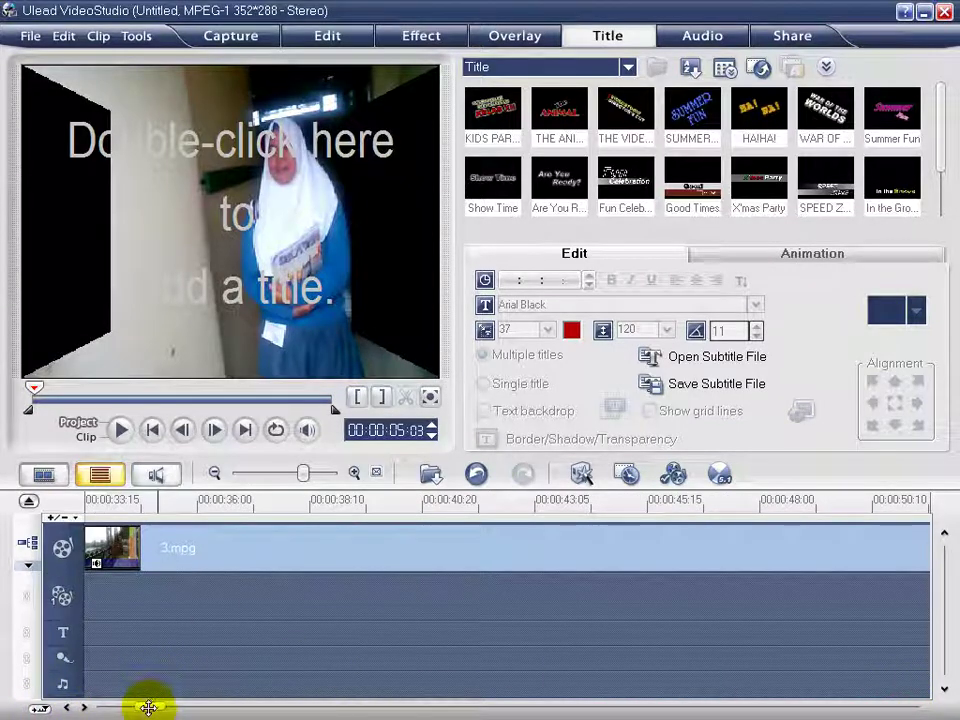
{"action": "left_click_drag", "start_coordinate": [184, 707], "coordinate": [868, 696]}
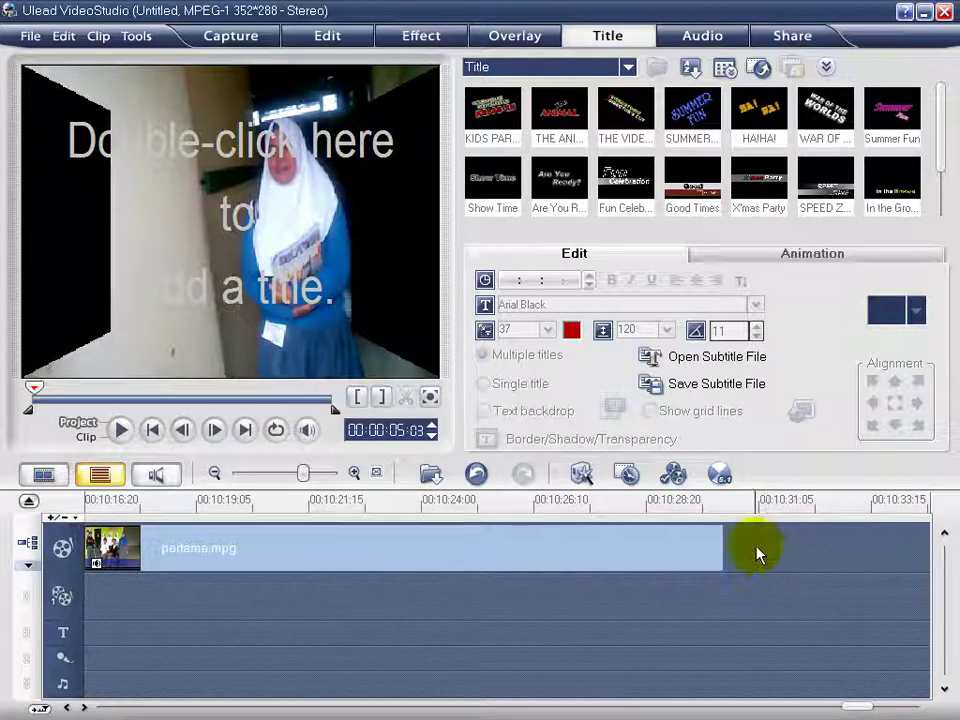
{"action": "left_click", "coordinate": [580, 68]}
{"action": "mouse_move", "coordinate": [576, 238]}
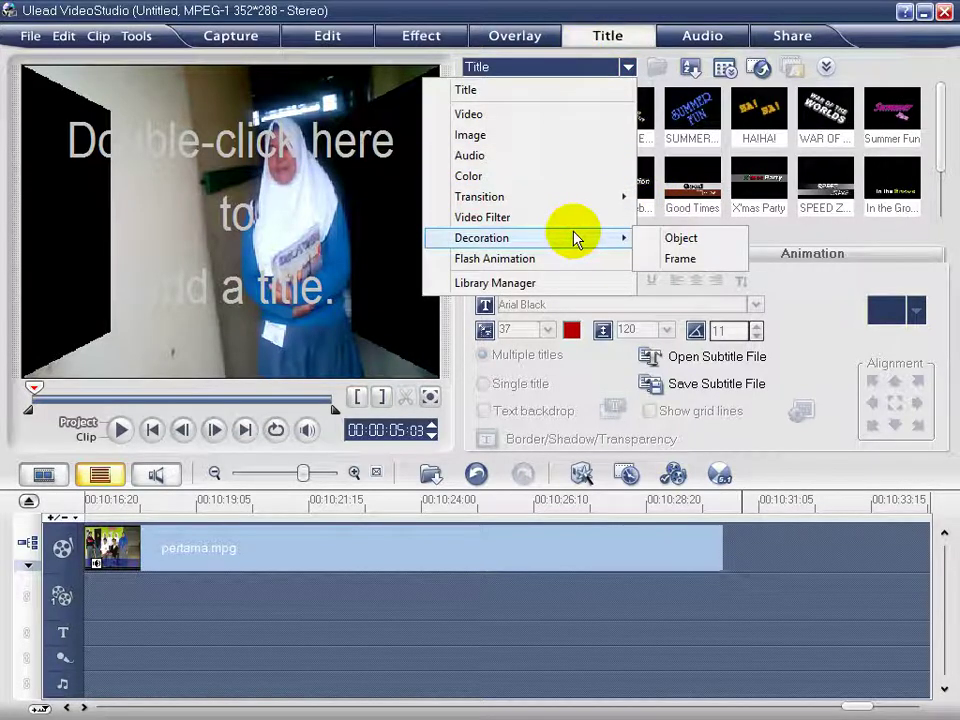
{"action": "left_click", "coordinate": [658, 240]}
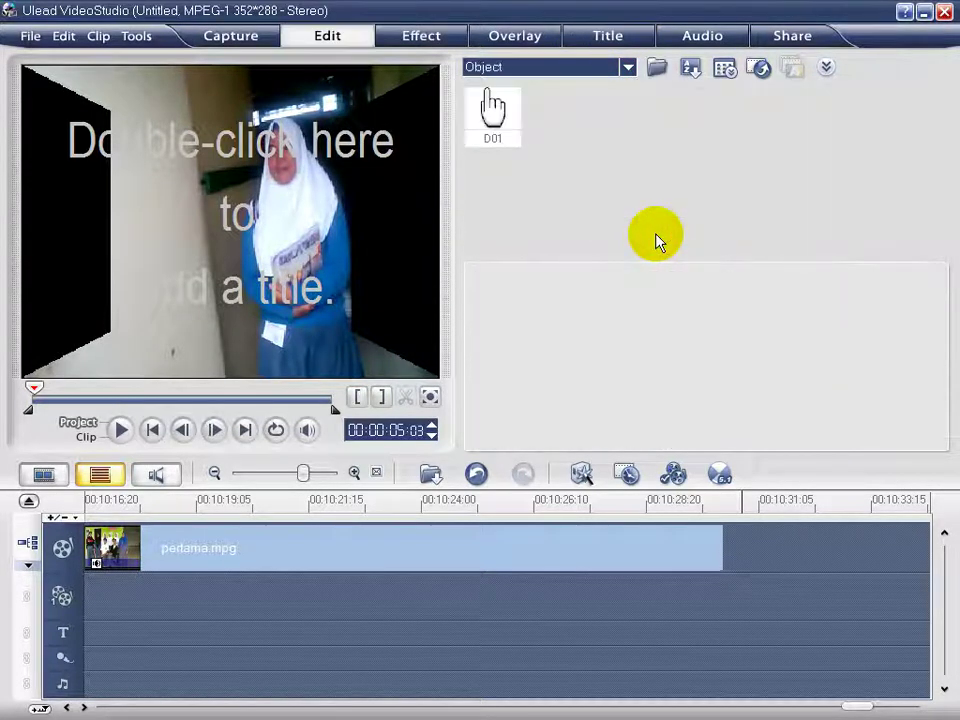
{"action": "left_click", "coordinate": [626, 70]}
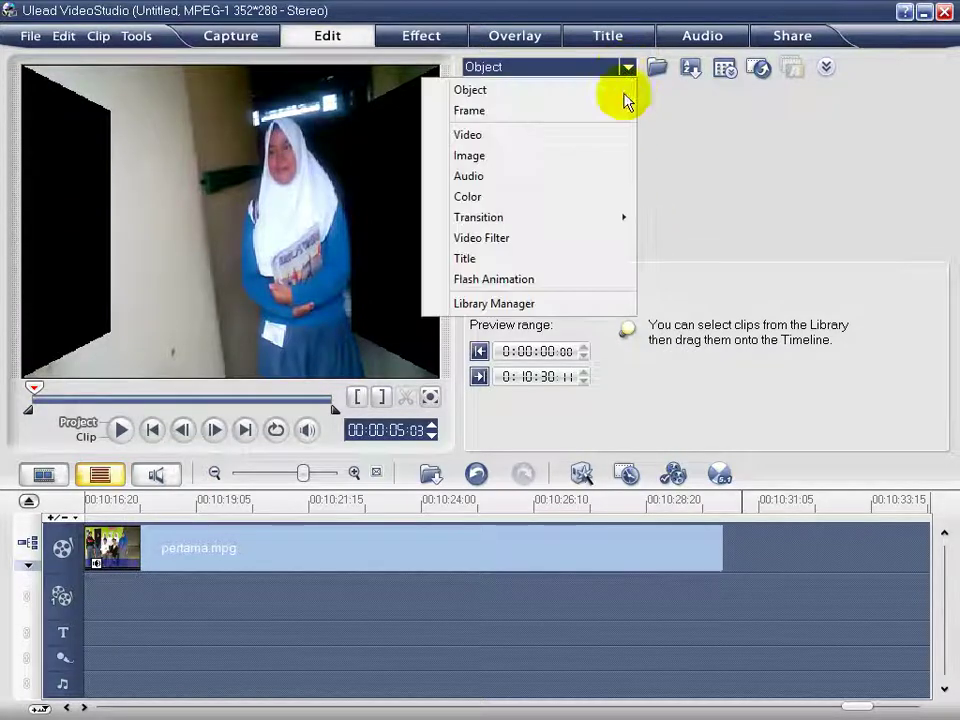
{"action": "left_click", "coordinate": [615, 280]}
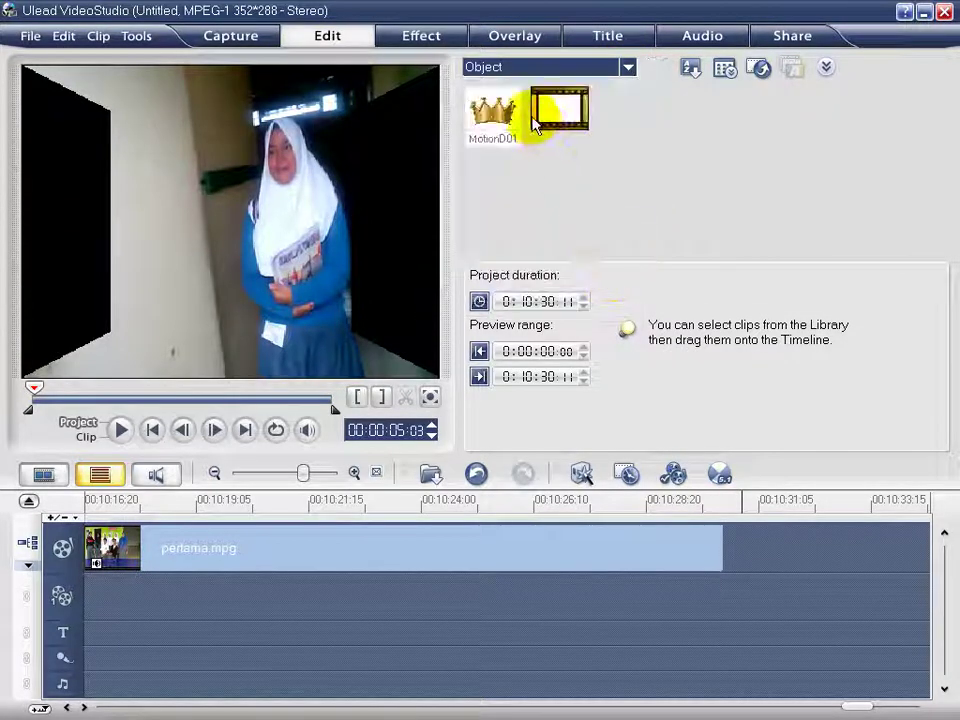
{"action": "left_click", "coordinate": [592, 69]}
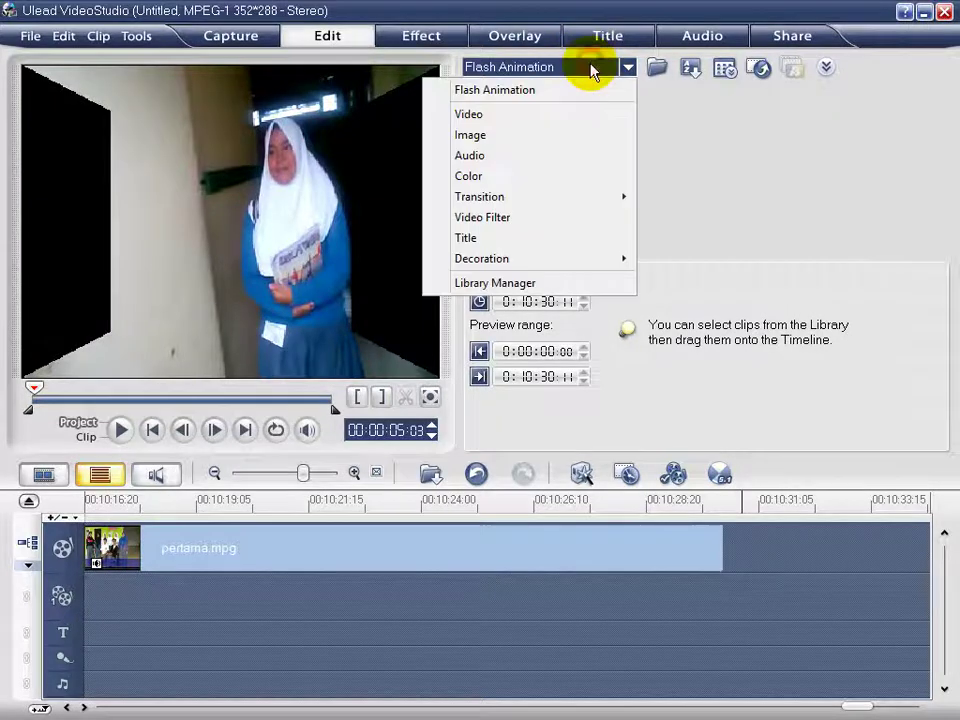
{"action": "left_click", "coordinate": [581, 178]}
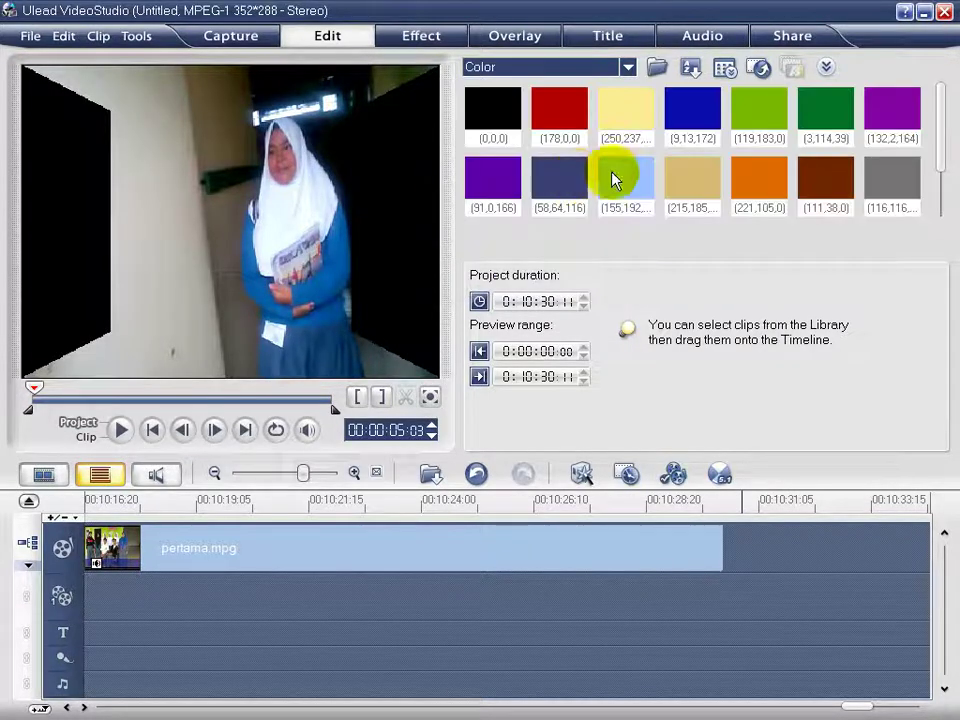
{"action": "left_click_drag", "start_coordinate": [505, 113], "coordinate": [770, 572]}
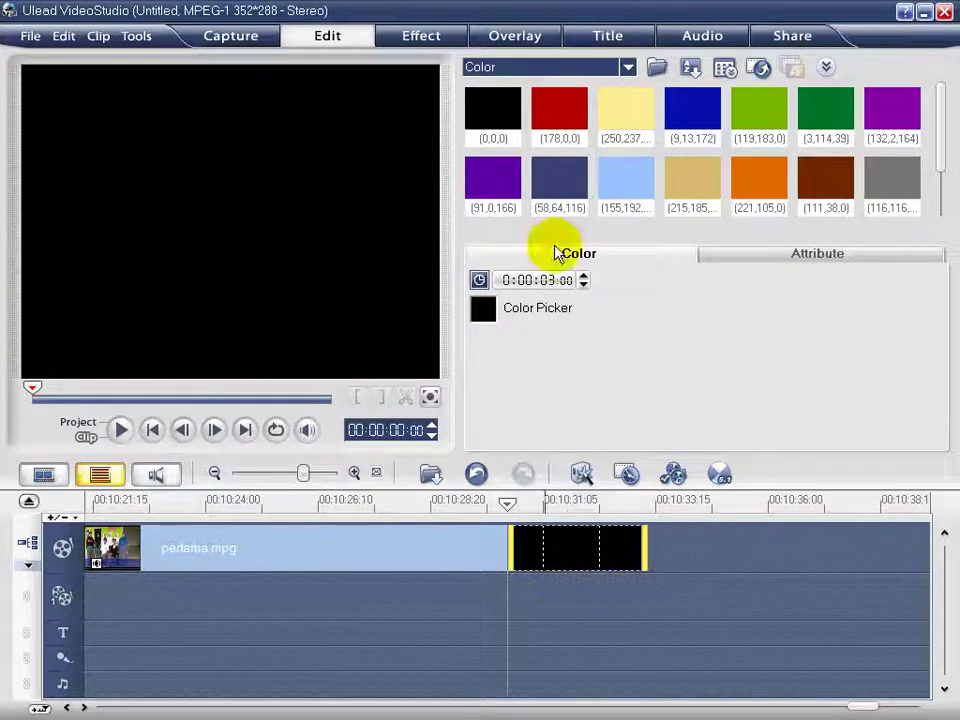
Place the Show Time title preset on the title track beneath the closing black clip.
{"action": "left_click", "coordinate": [576, 40]}
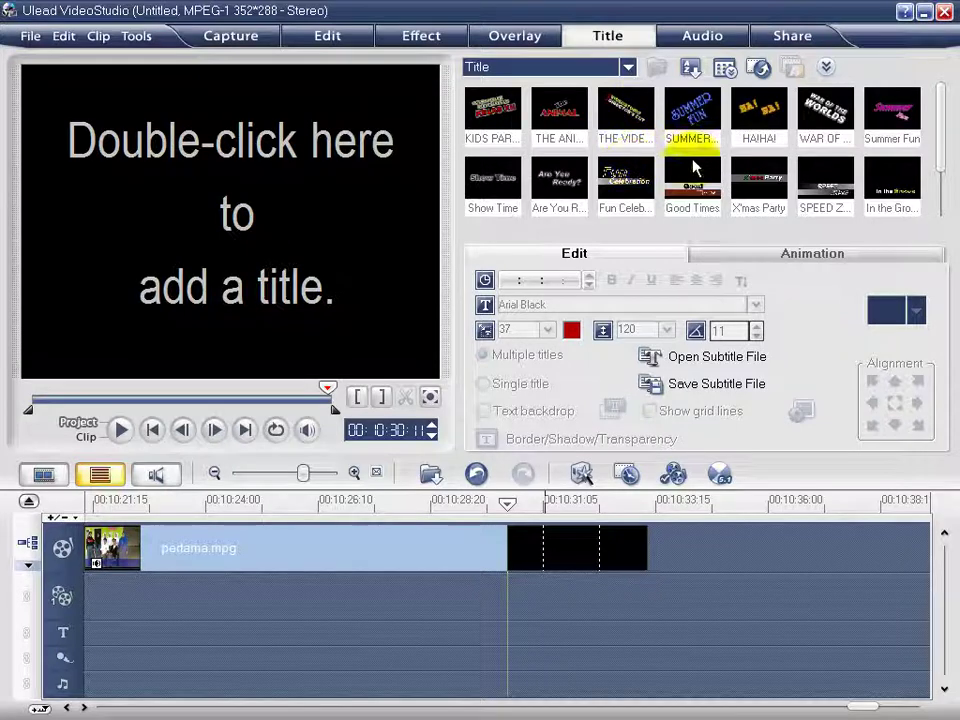
{"action": "left_click", "coordinate": [490, 187]}
{"action": "left_click_drag", "start_coordinate": [490, 187], "coordinate": [514, 638]}
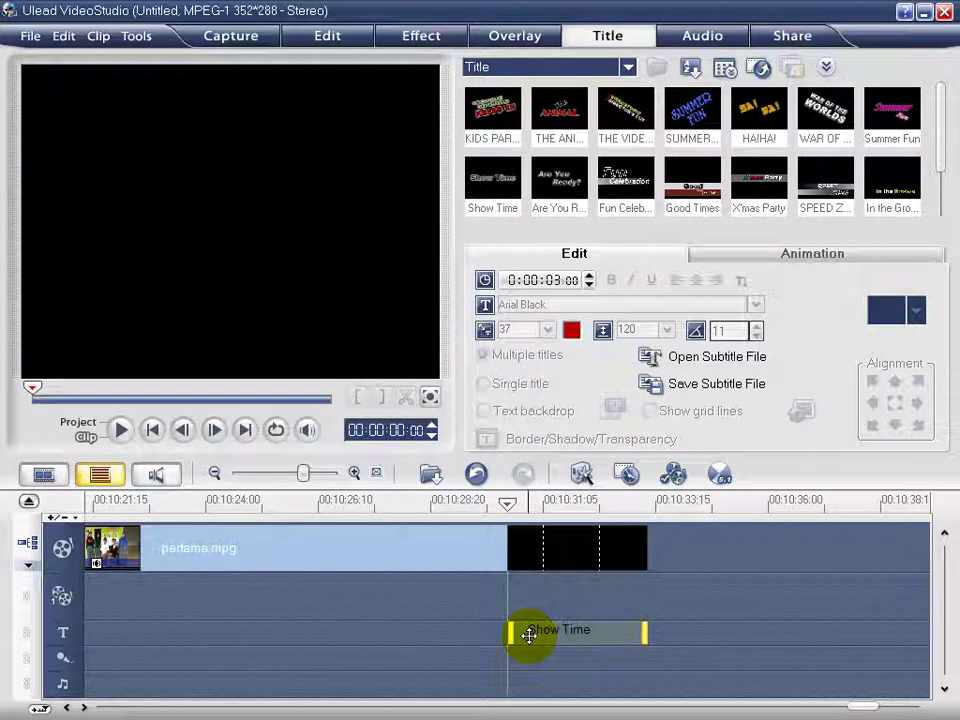
Open the Show Time title for text editing and select all of its text.
{"action": "left_click", "coordinate": [531, 643]}
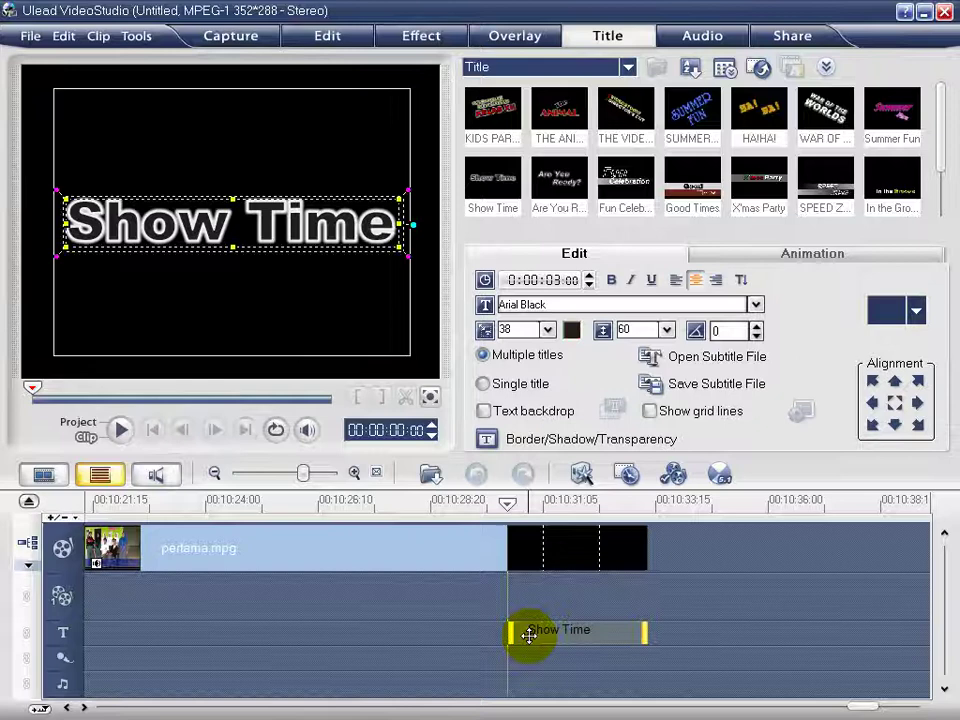
{"action": "left_click", "coordinate": [226, 222]}
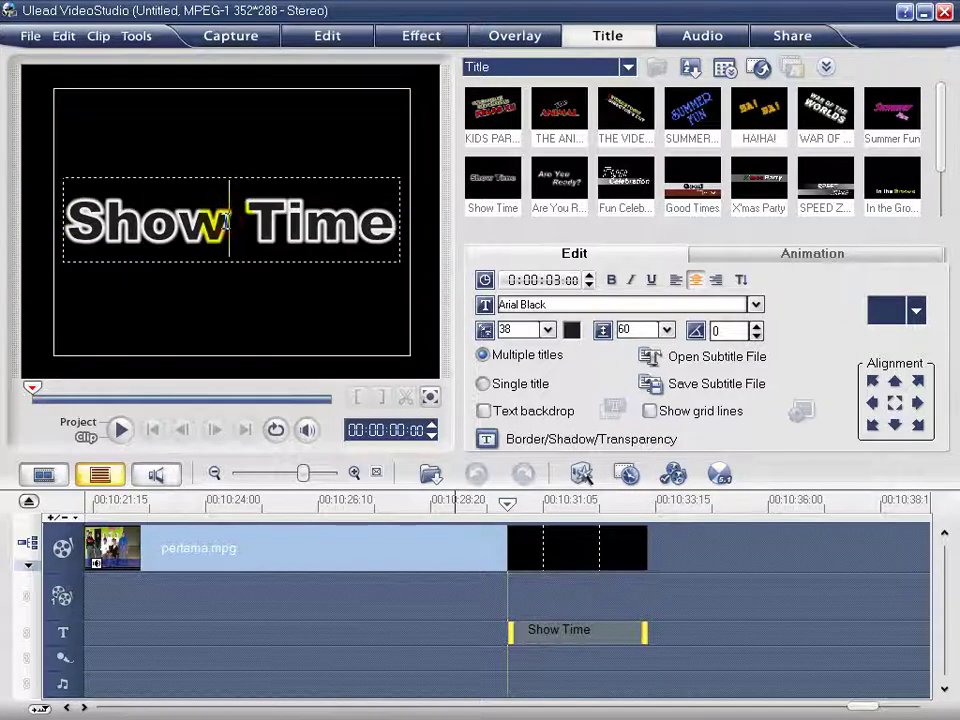
{"action": "left_click", "coordinate": [392, 228]}
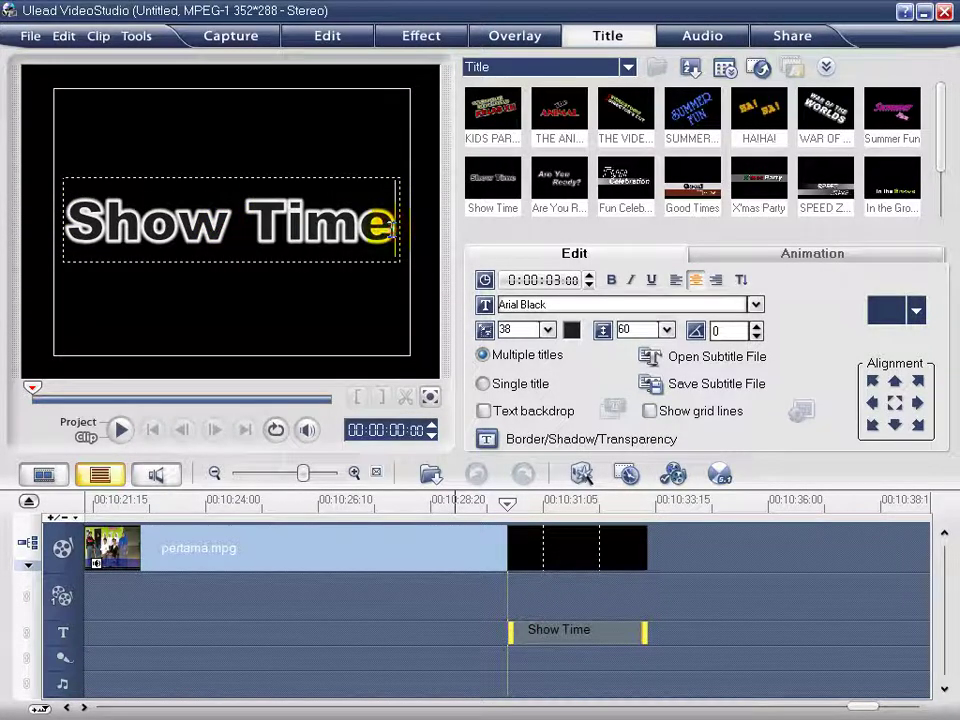
{"action": "key", "text": "shift+Left"}
{"action": "key", "text": "shift+Left"}
{"action": "key", "text": "shift+Left"}
{"action": "key", "text": "shift+Left"}
{"action": "key", "text": "shift+Left"}
{"action": "key", "text": "shift+Left"}
{"action": "key", "text": "shift+Left"}
{"action": "key", "text": "shift+Left"}
{"action": "key", "text": "shift+Left"}
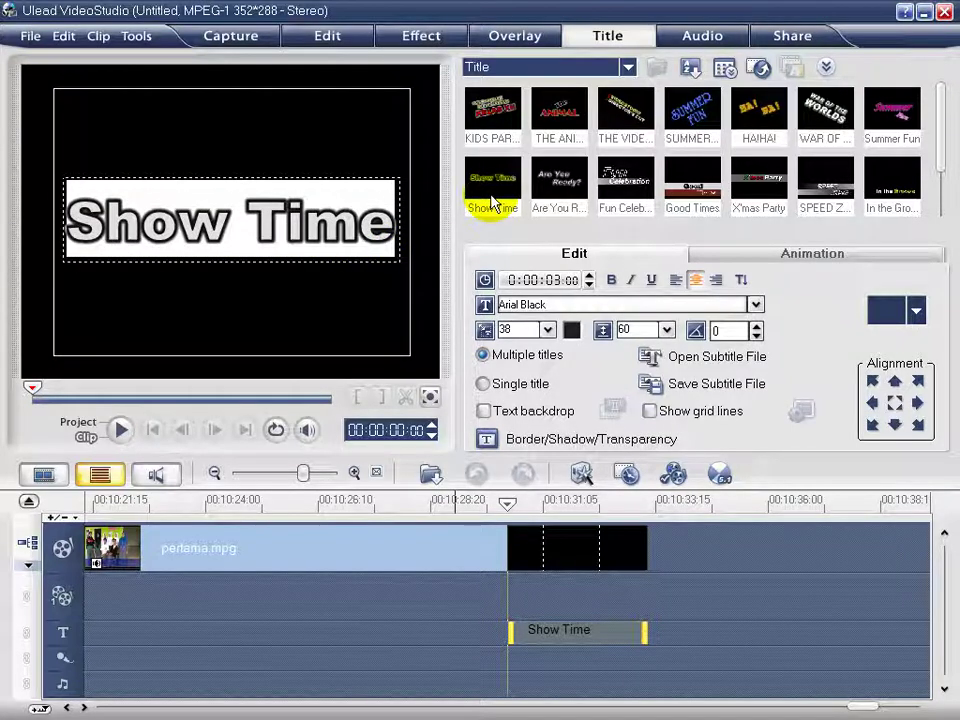
Try "Terima Kasih" as the closing title text and erase it again.
{"action": "type", "text": "tER"}
{"action": "key", "text": "BackSpace"}
{"action": "key", "text": "BackSpace"}
{"action": "key", "text": "BackSpace"}
{"action": "type", "text": "T"}
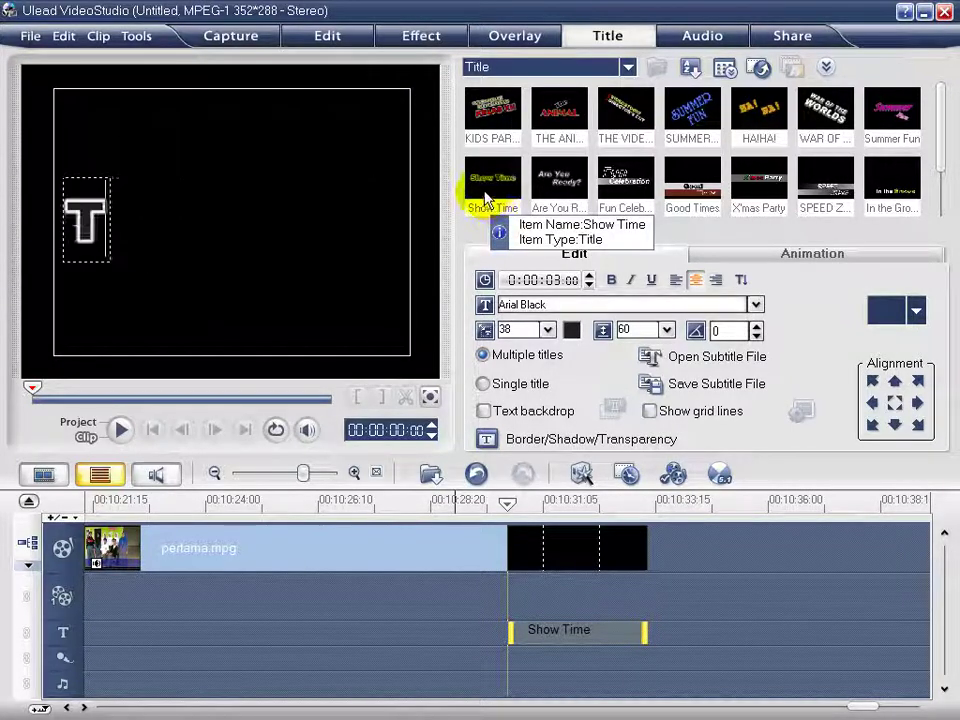
{"action": "type", "text": "erima Kasih"}
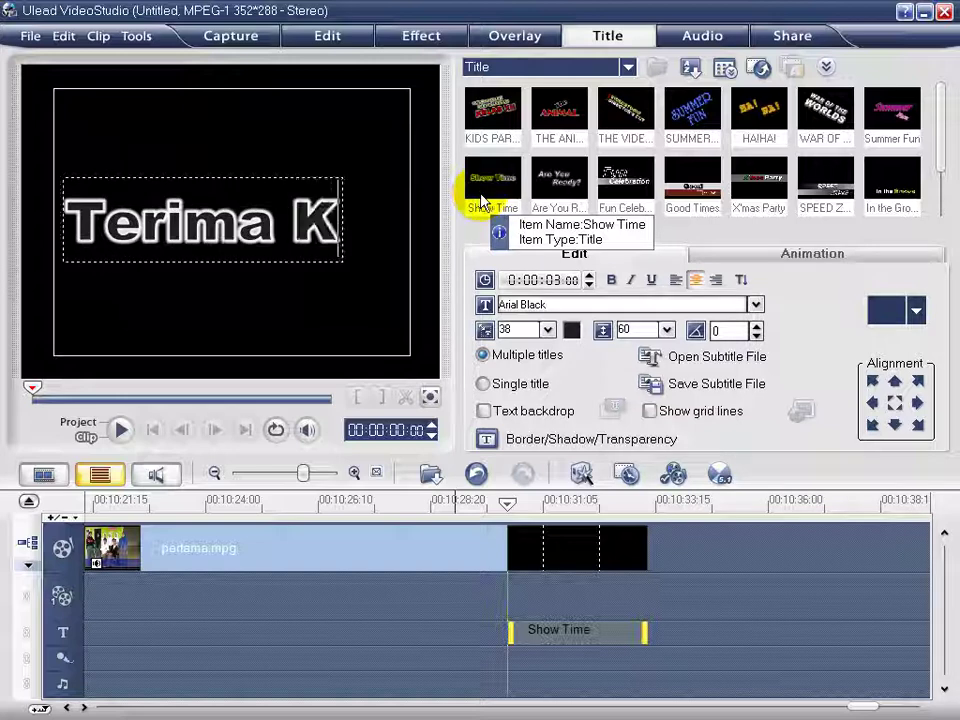
{"action": "key", "text": "Return"}
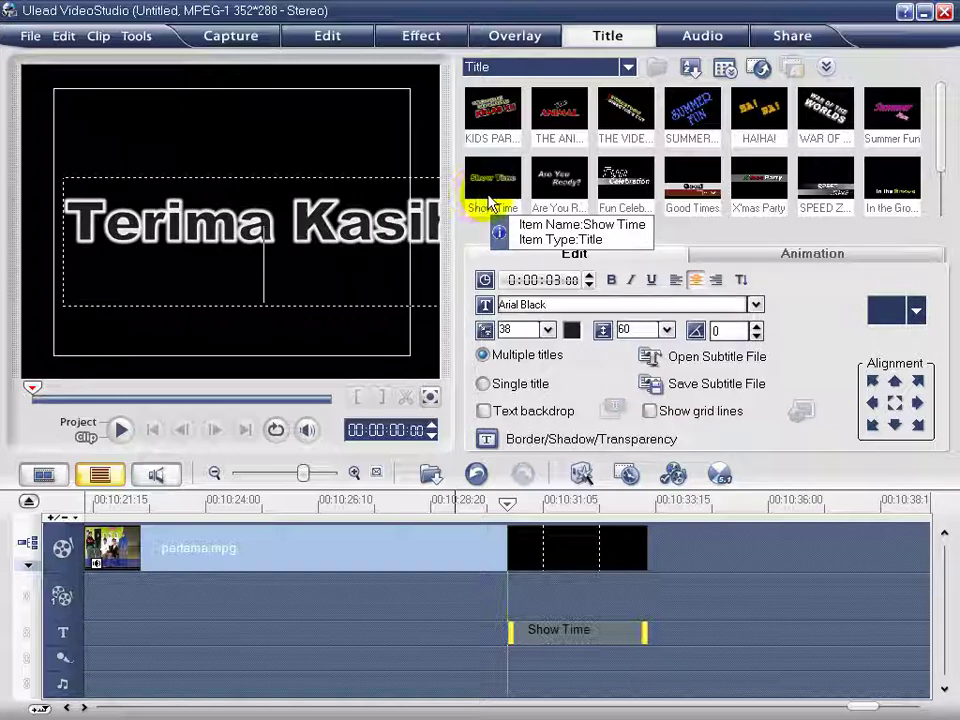
{"action": "key", "text": "BackSpace"}
{"action": "key", "text": "BackSpace"}
{"action": "key", "text": "BackSpace"}
{"action": "key", "text": "BackSpace"}
{"action": "key", "text": "BackSpace"}
{"action": "key", "text": "BackSpace"}
{"action": "key", "text": "BackSpace"}
{"action": "key", "text": "BackSpace"}
{"action": "key", "text": "BackSpace"}
{"action": "key", "text": "BackSpace"}
{"action": "key", "text": "BackSpace"}
{"action": "key", "text": "BackSpace"}
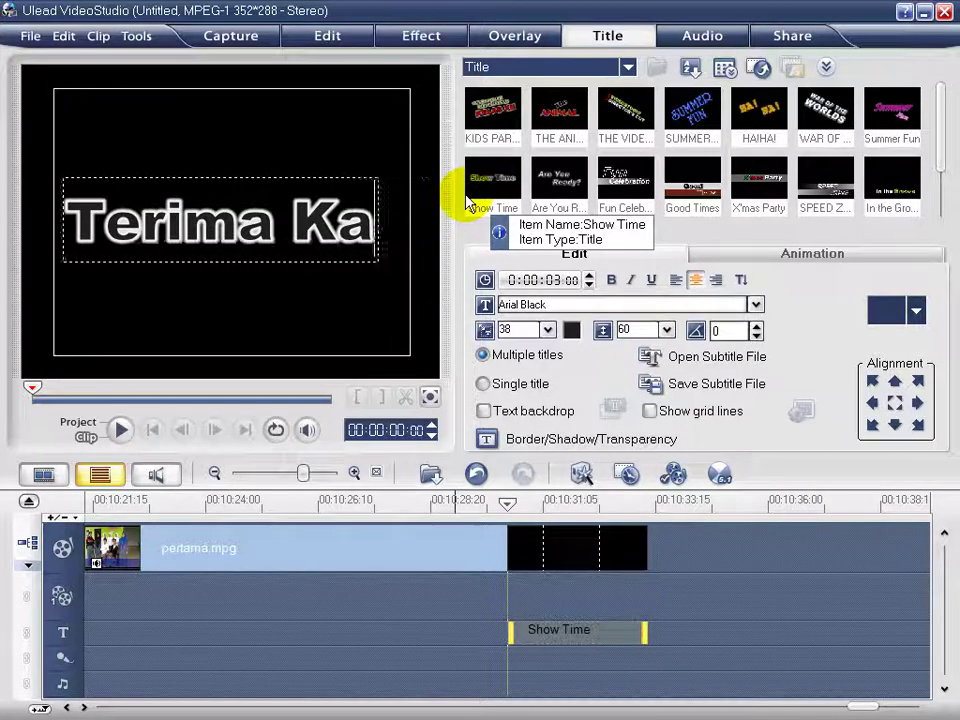
Enter "Thank You" and "ForWatching" on two lines as the closing title and shrink the text to size 25.
{"action": "type", "text": "Than"}
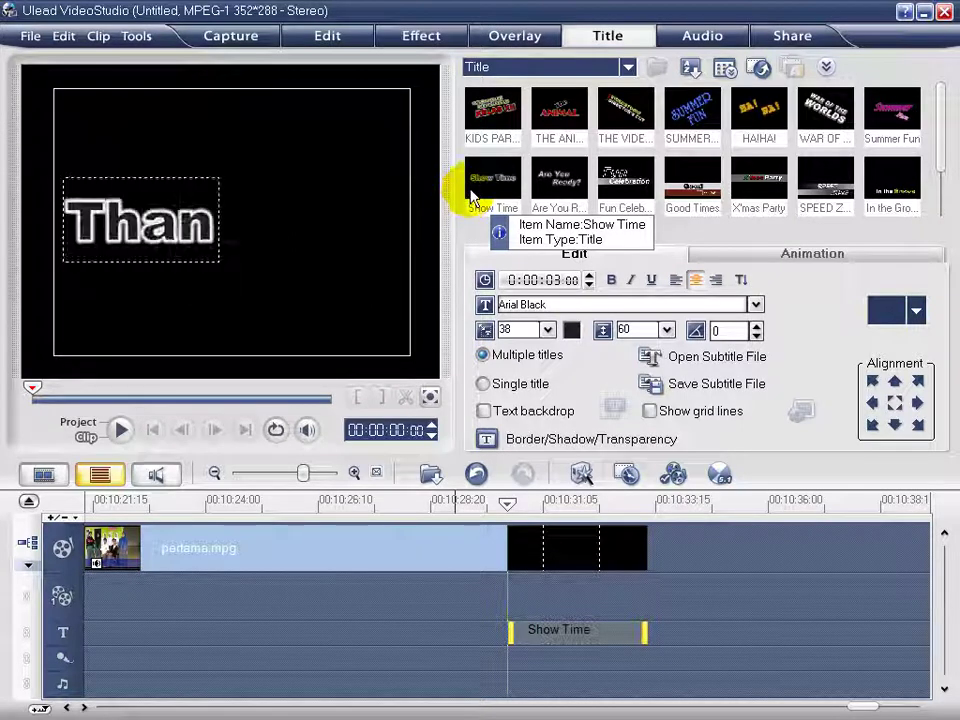
{"action": "type", "text": "k Your"}
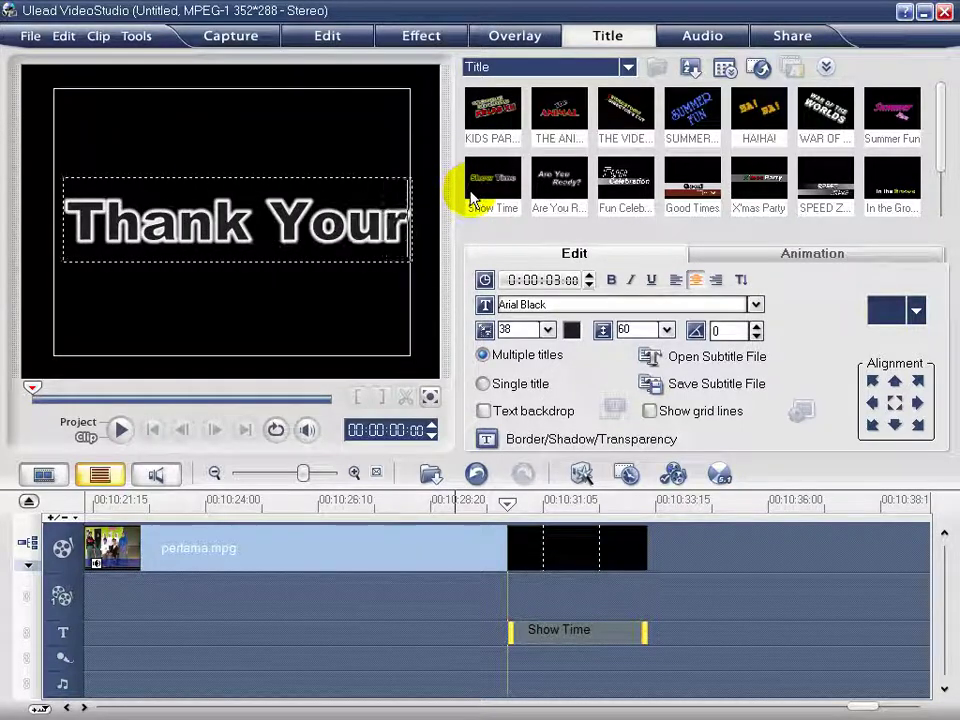
{"action": "type", "text": "ForWa"}
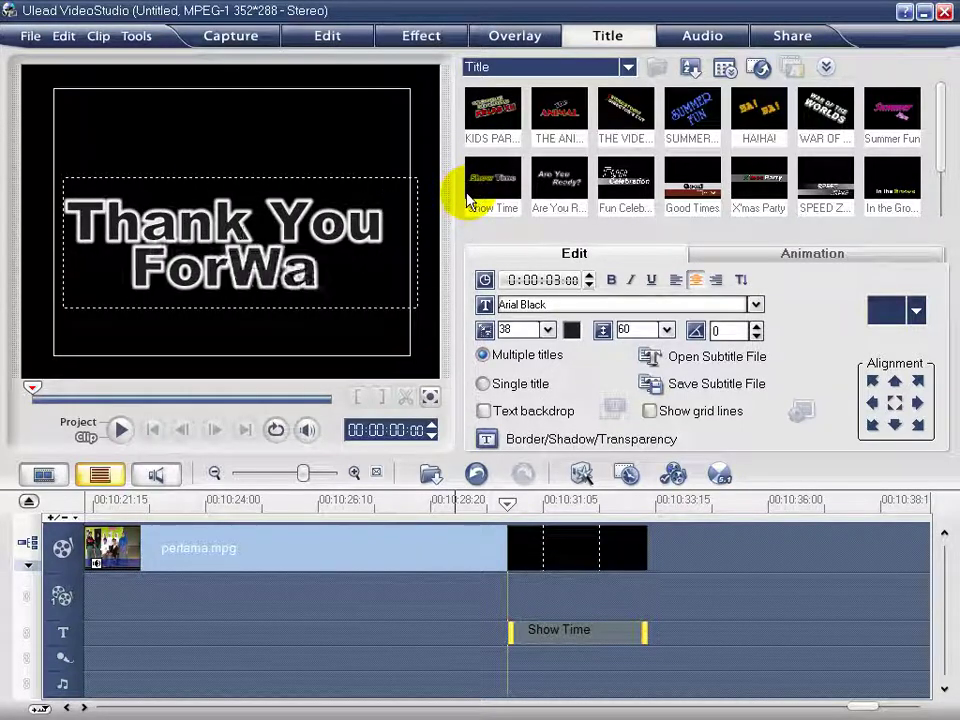
{"action": "type", "text": "tching"}
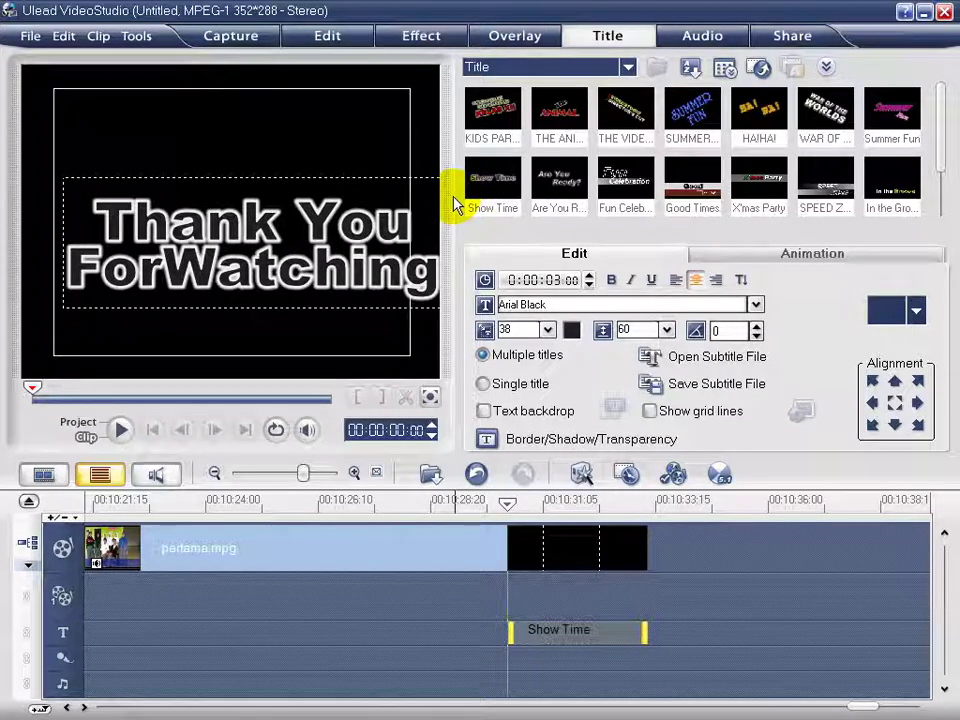
{"action": "left_click", "coordinate": [118, 183]}
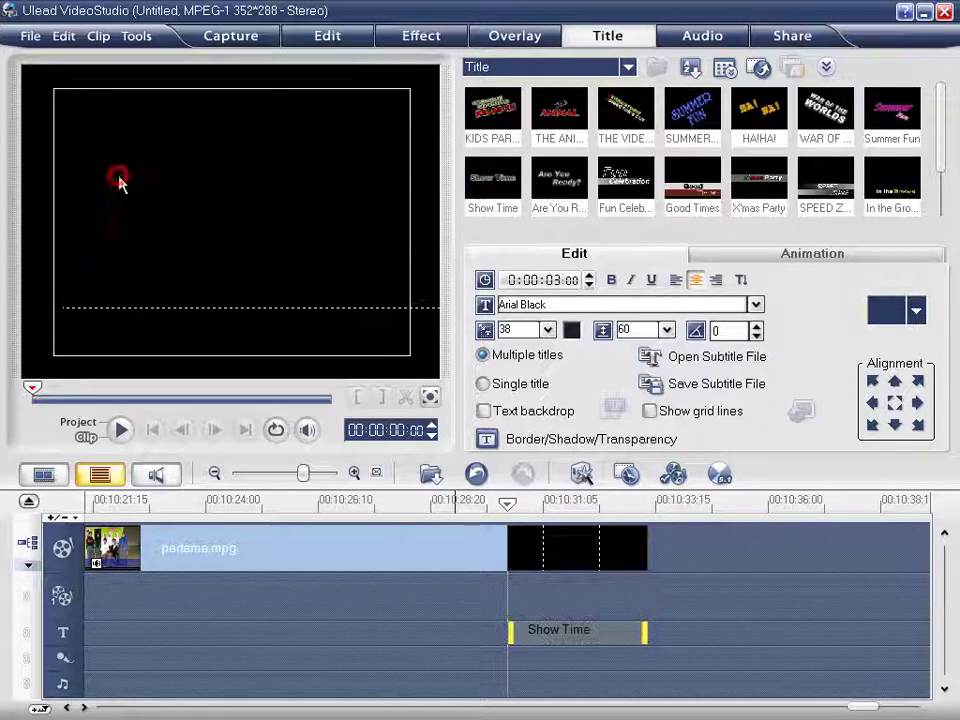
{"action": "left_click_drag", "start_coordinate": [67, 201], "coordinate": [247, 234]}
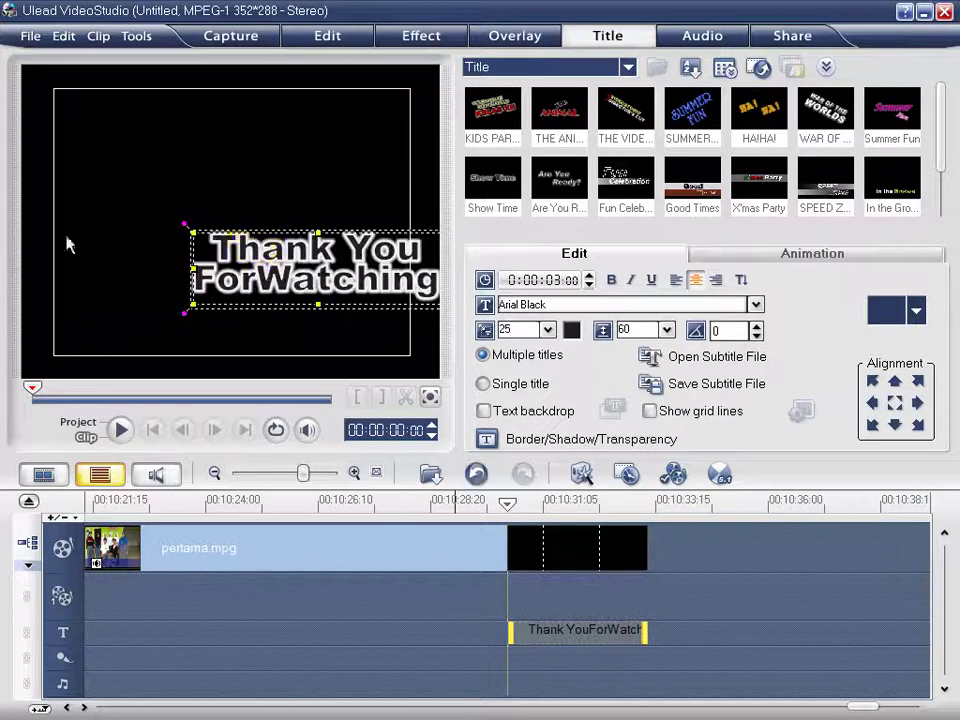
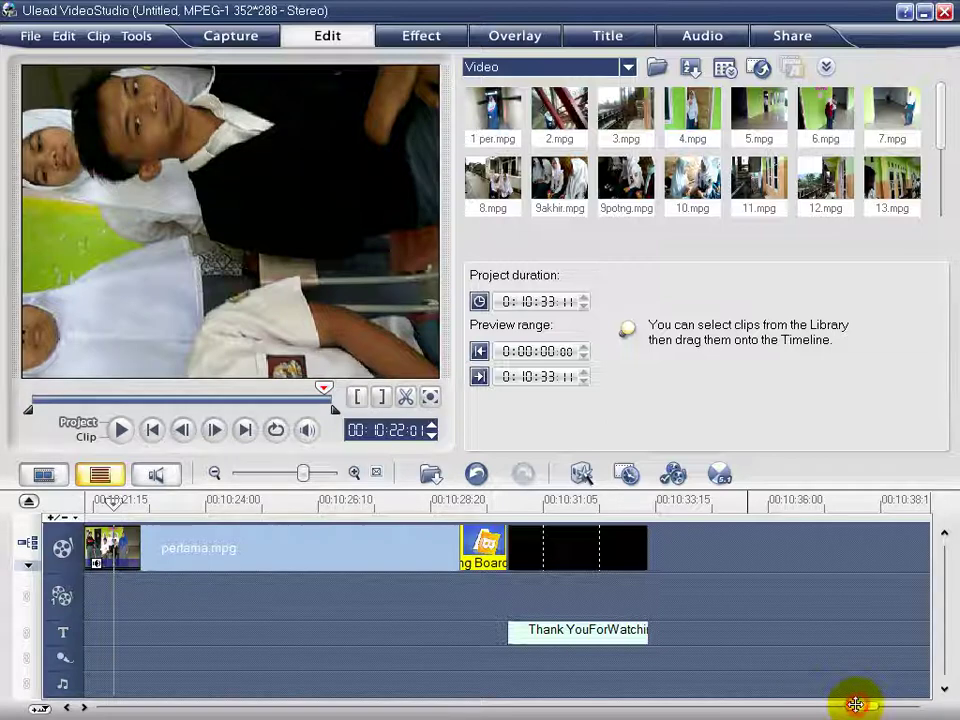
Split the pertama.mpg clip by scene using the Frame Content scan, accepting removal of its neighbouring transition.
{"action": "mouse_move", "coordinate": [855, 704]}
{"action": "left_mouse_down"}
{"action": "mouse_move", "coordinate": [831, 699]}
{"action": "mouse_move", "coordinate": [846, 699]}
{"action": "left_mouse_up"}
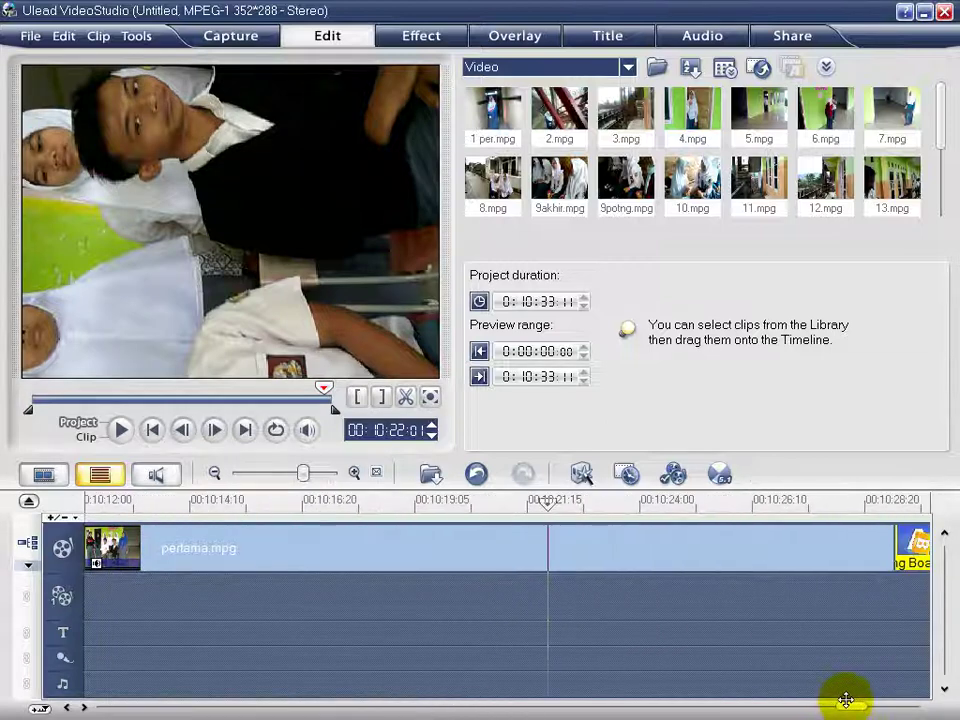
{"action": "left_click", "coordinate": [459, 555]}
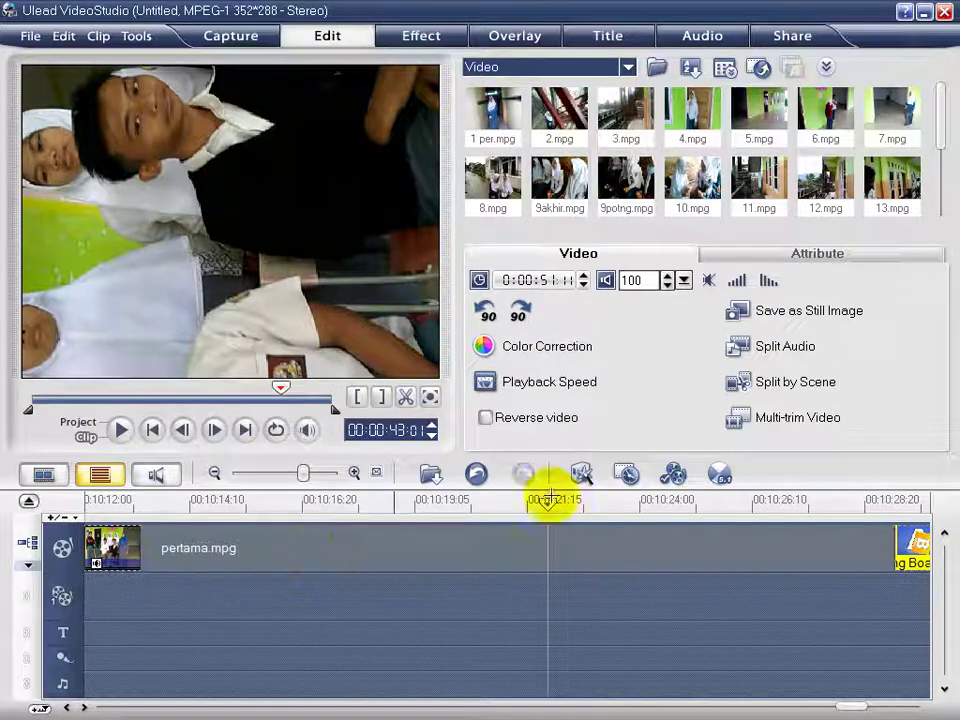
{"action": "left_click", "coordinate": [762, 385]}
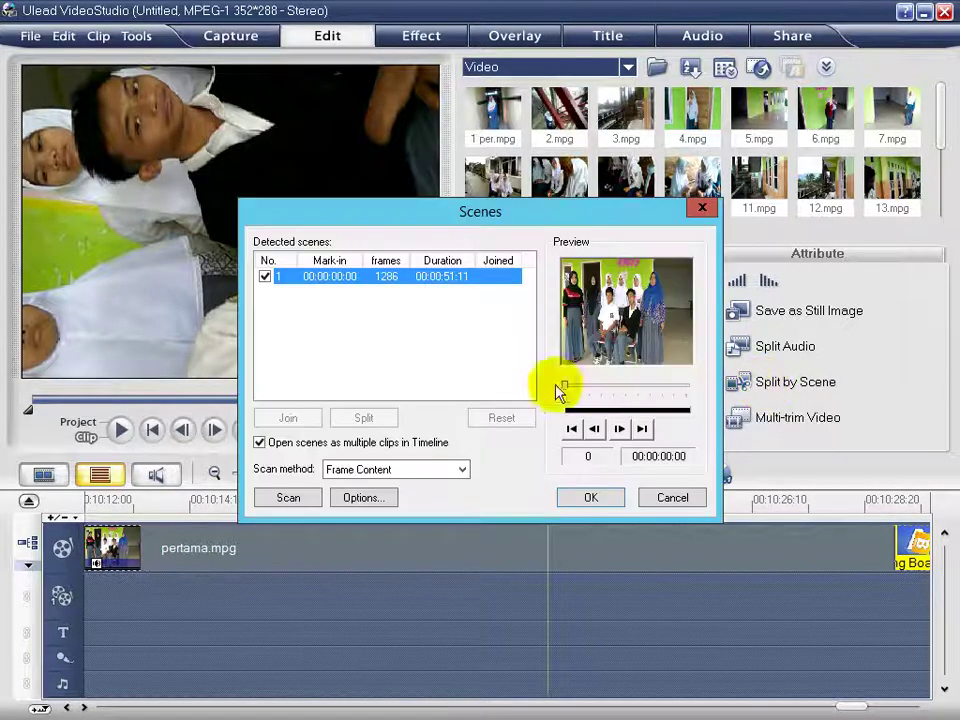
{"action": "left_click", "coordinate": [290, 500]}
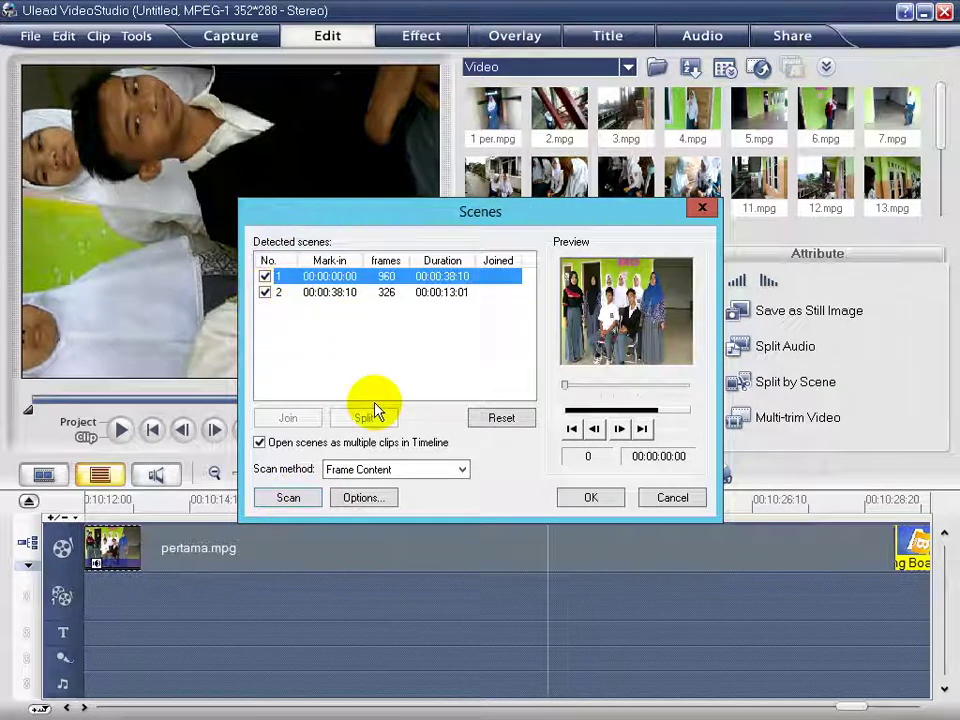
{"action": "left_click", "coordinate": [603, 505]}
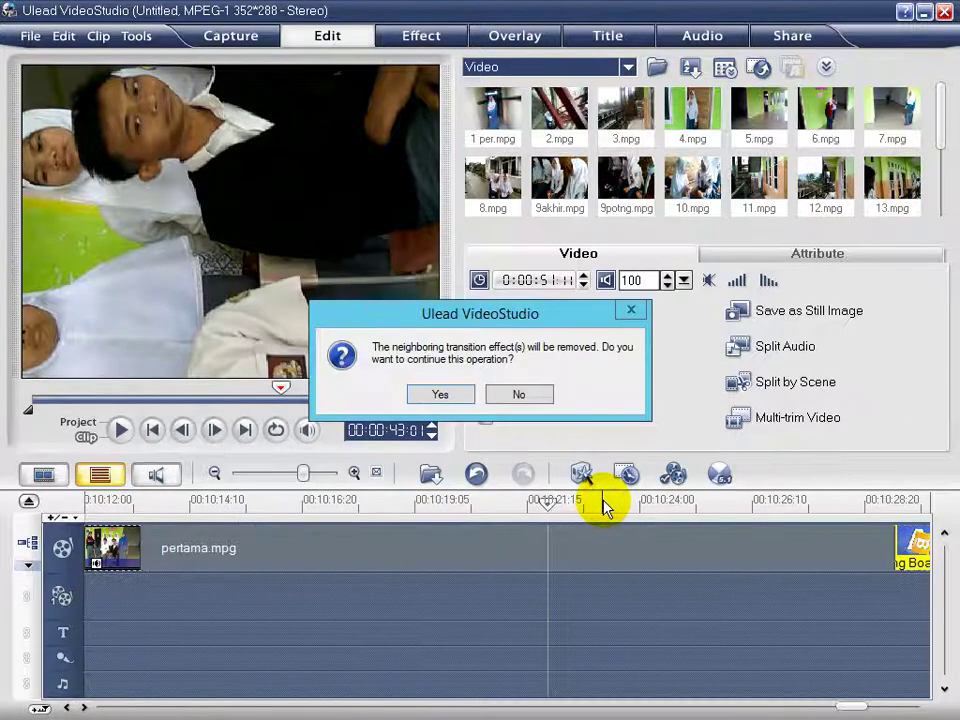
{"action": "left_click", "coordinate": [456, 398]}
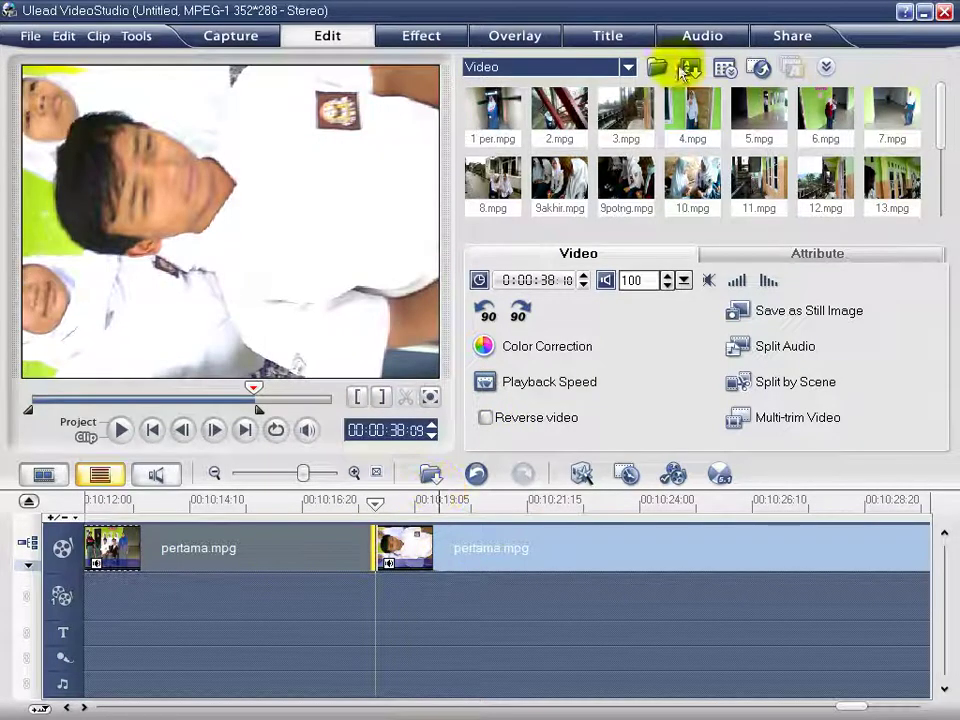
Place a Crossfade transition from My Favorites between the two pertama.mpg clips.
{"action": "left_click", "coordinate": [628, 68]}
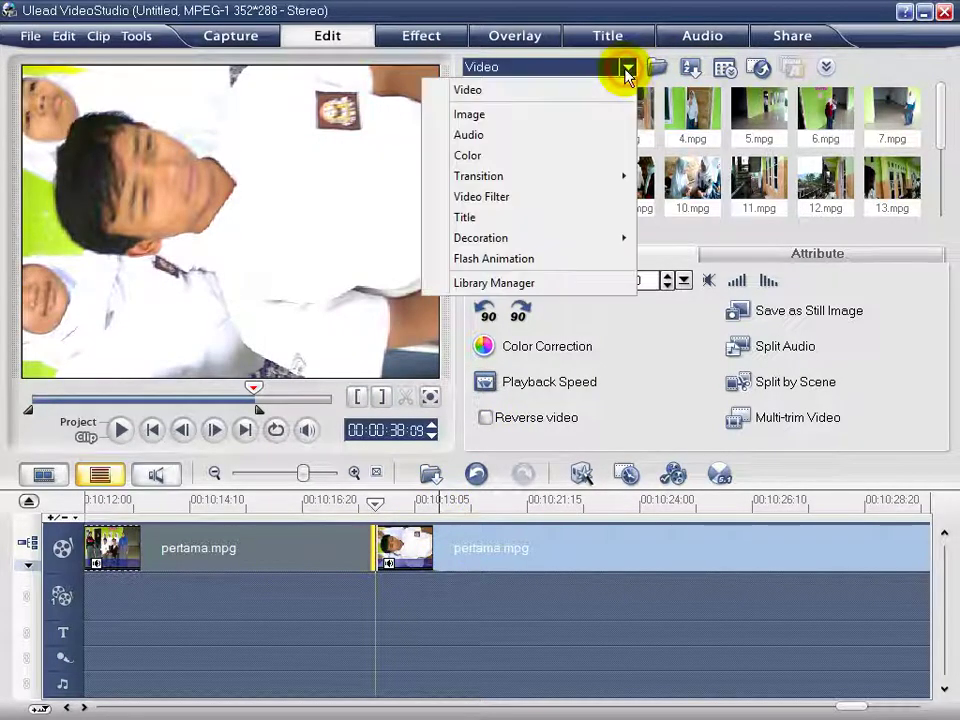
{"action": "mouse_move", "coordinate": [620, 179]}
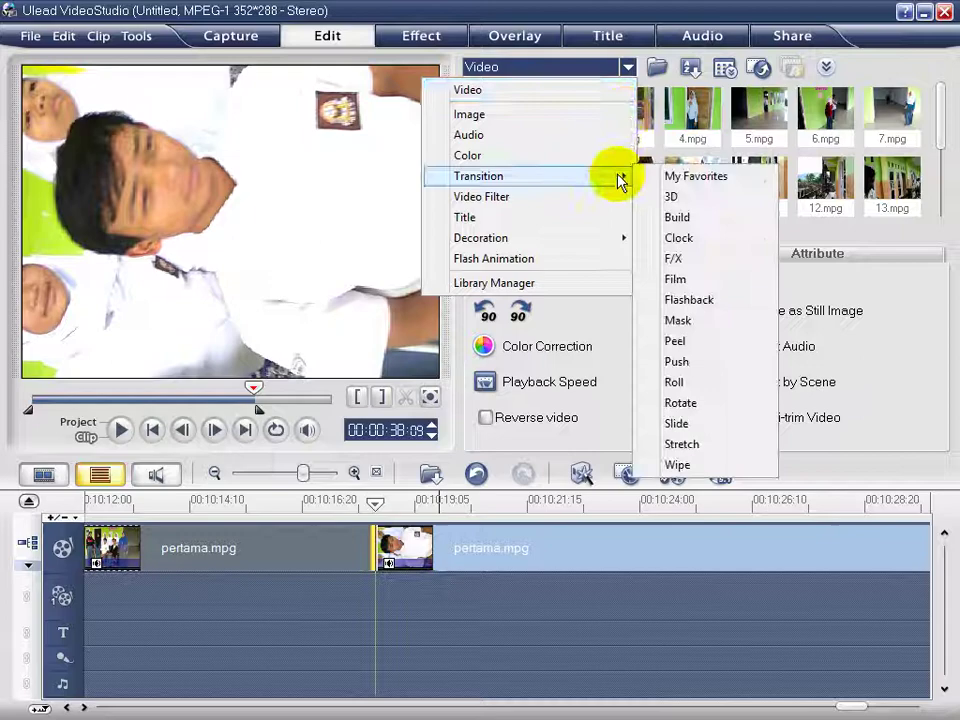
{"action": "left_click", "coordinate": [673, 197]}
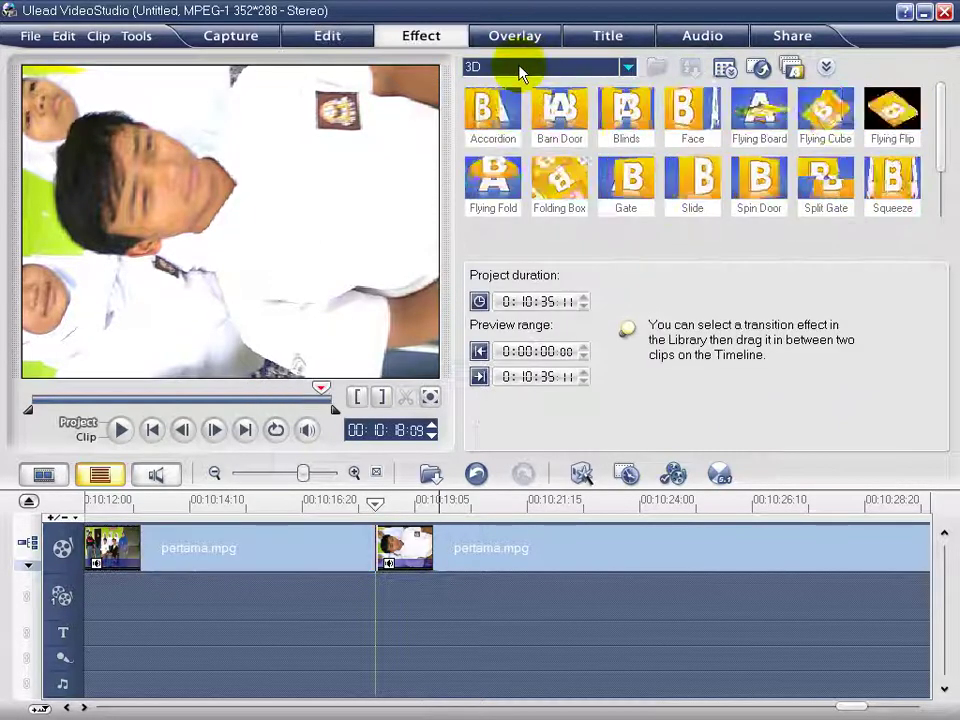
{"action": "left_click", "coordinate": [523, 72]}
{"action": "left_click", "coordinate": [516, 91]}
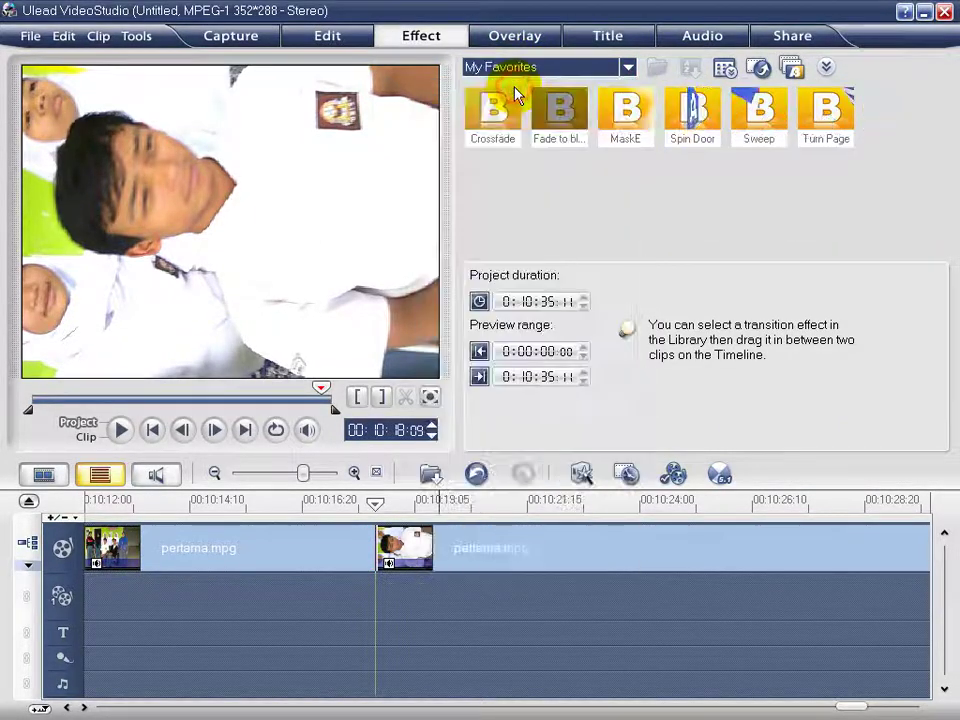
{"action": "left_click_drag", "start_coordinate": [493, 112], "coordinate": [390, 550]}
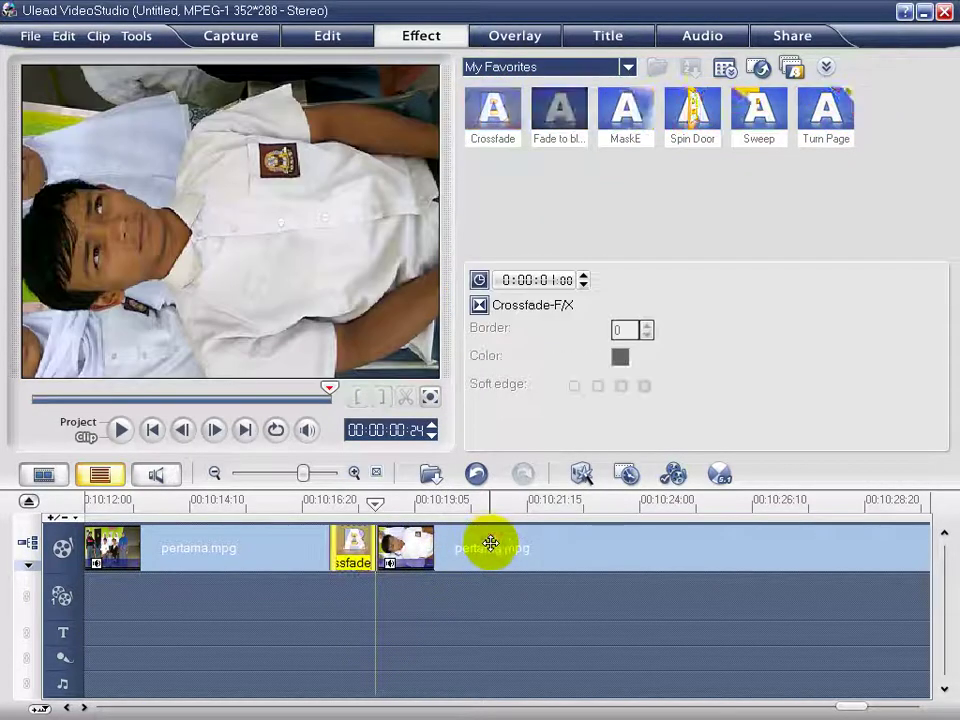
Rotate the second pertama.mpg clip 90 degrees clockwise and play back the rotated footage.
{"action": "left_click", "coordinate": [490, 546]}
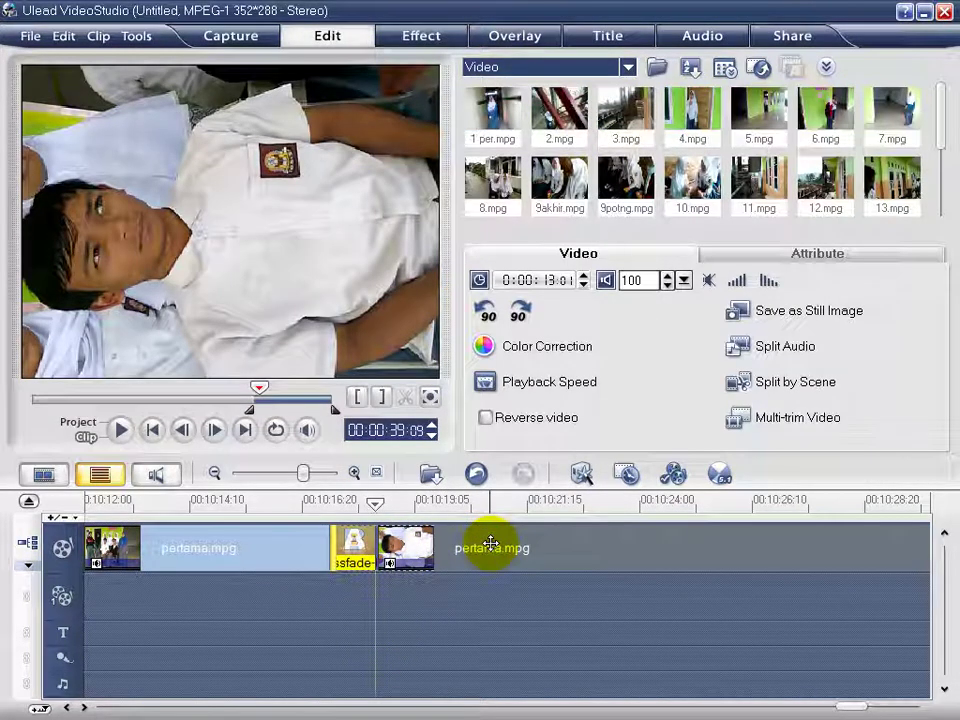
{"action": "left_click", "coordinate": [520, 310]}
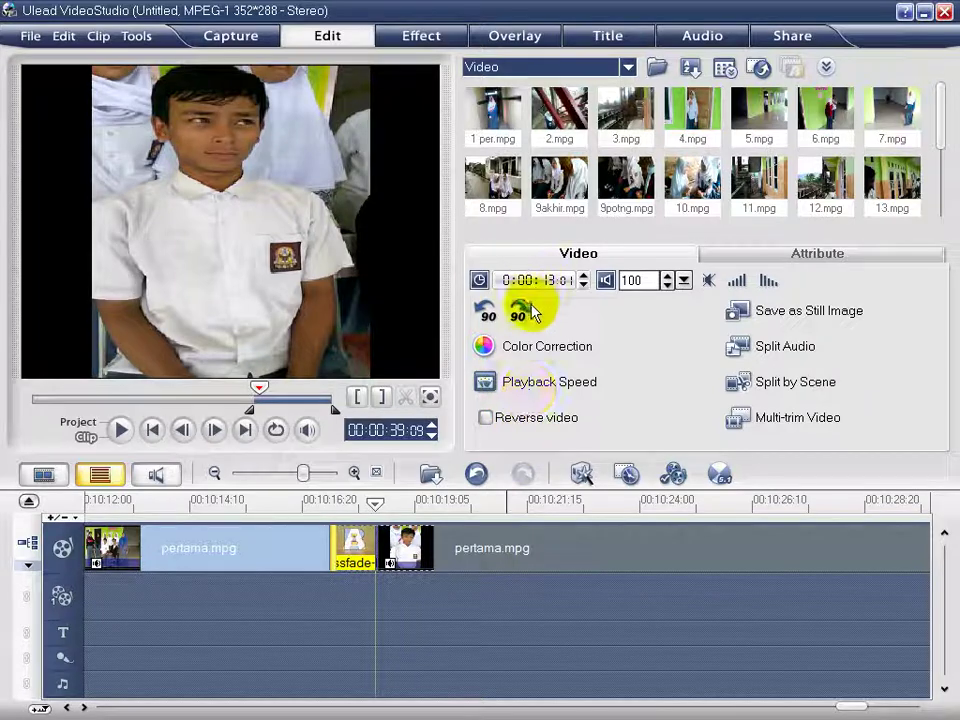
{"action": "left_click", "coordinate": [486, 312]}
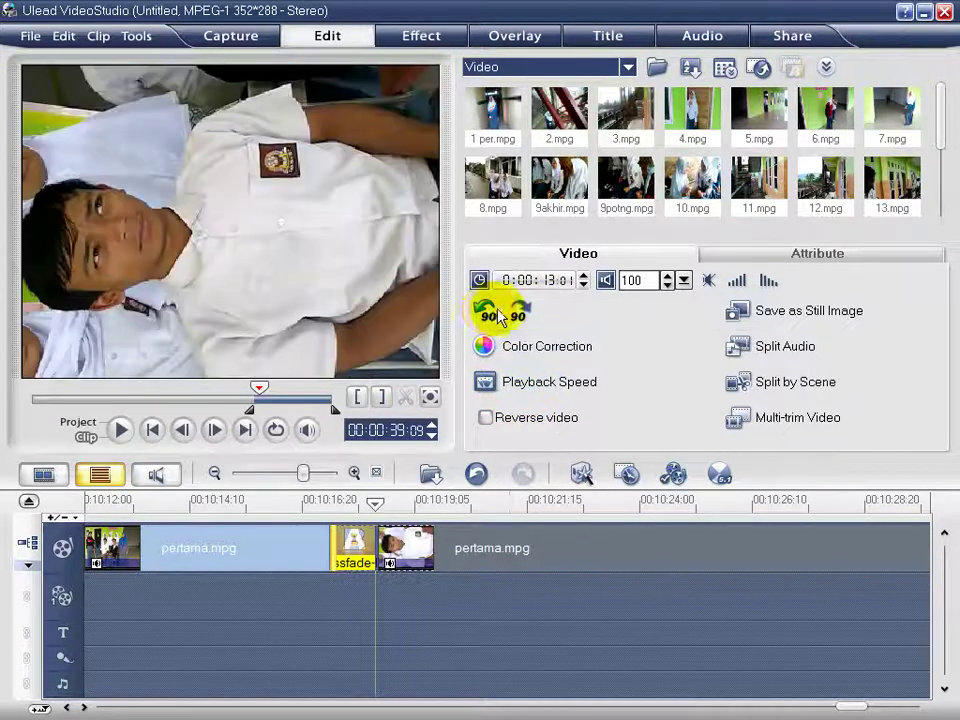
{"action": "left_click", "coordinate": [522, 313]}
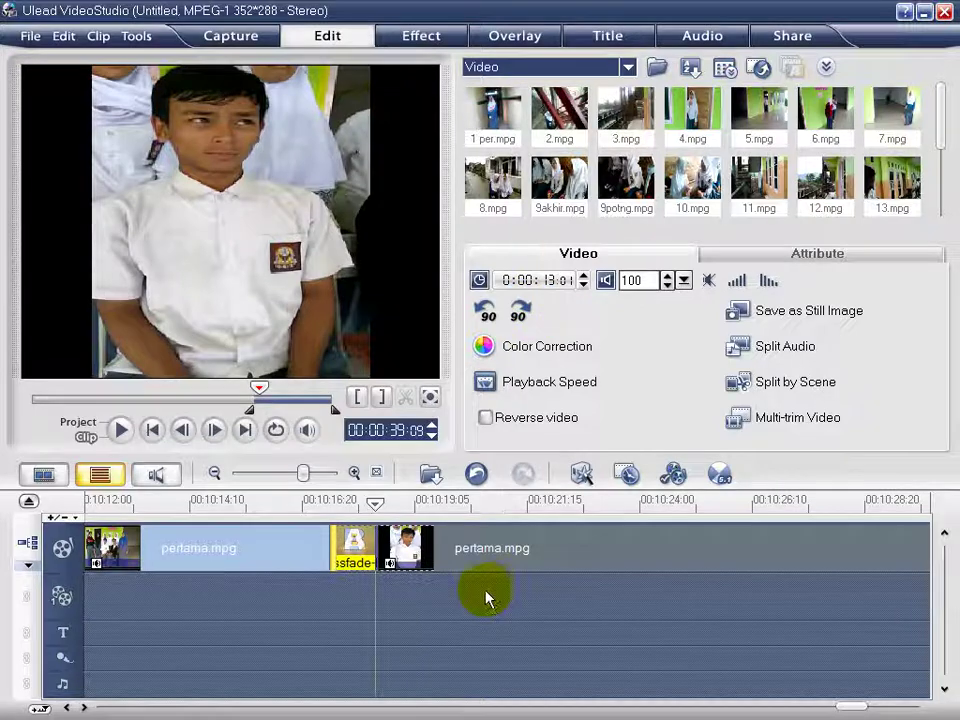
{"action": "left_click", "coordinate": [484, 597]}
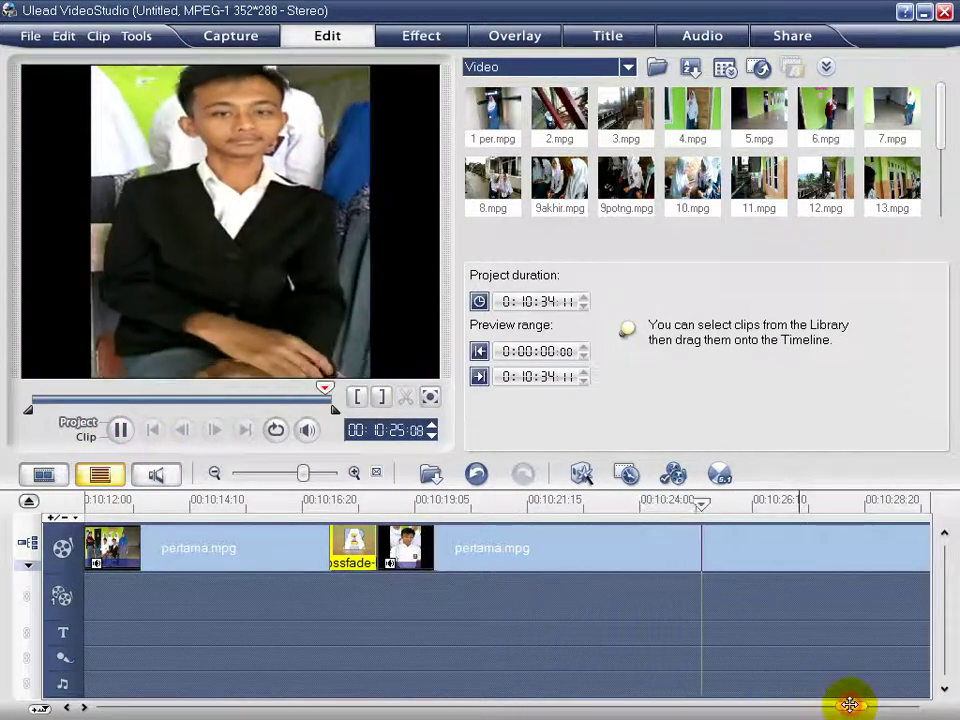
{"action": "left_click", "coordinate": [119, 432]}
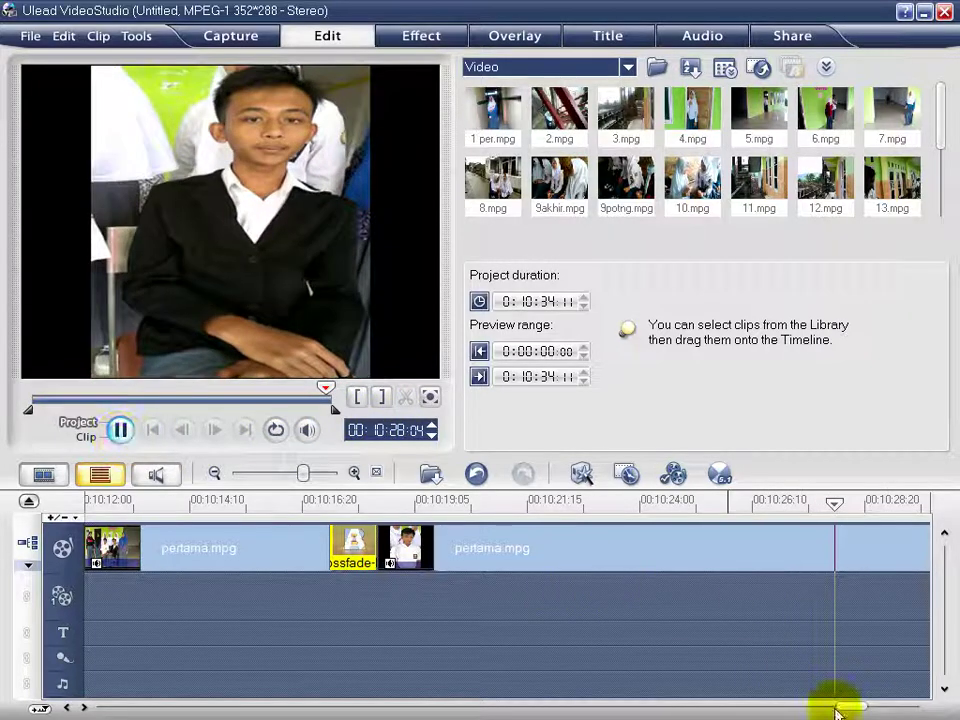
Place the 3D Flying Cube transition between the second pertama.mpg clip and the black closing clip.
{"action": "mouse_move", "coordinate": [849, 704]}
{"action": "left_mouse_down"}
{"action": "mouse_move", "coordinate": [885, 701]}
{"action": "mouse_move", "coordinate": [859, 700]}
{"action": "left_mouse_up"}
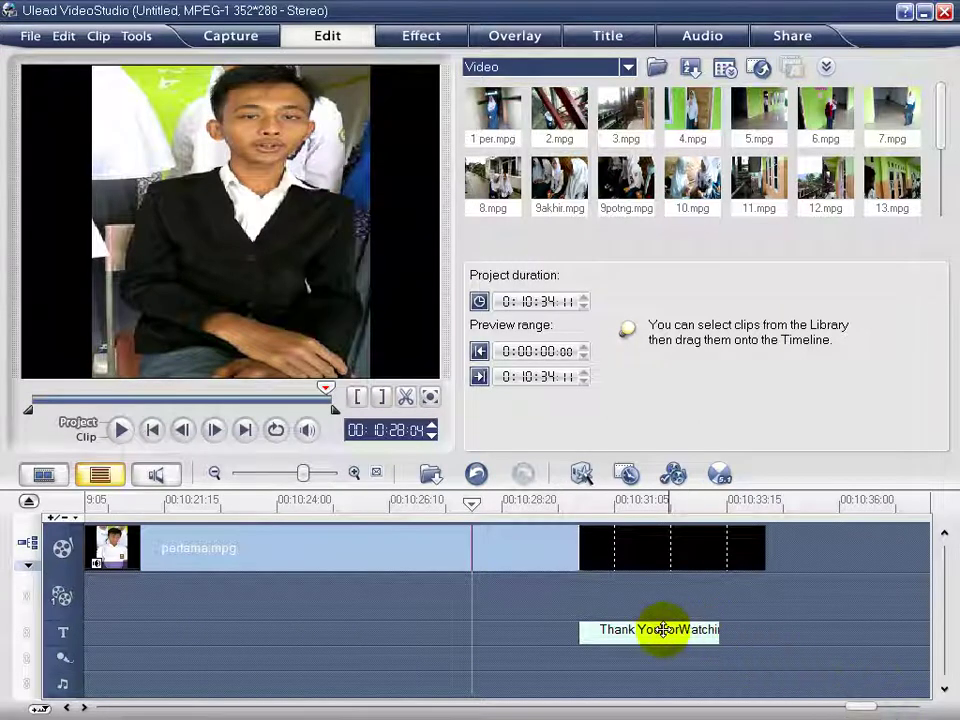
{"action": "left_click", "coordinate": [552, 548]}
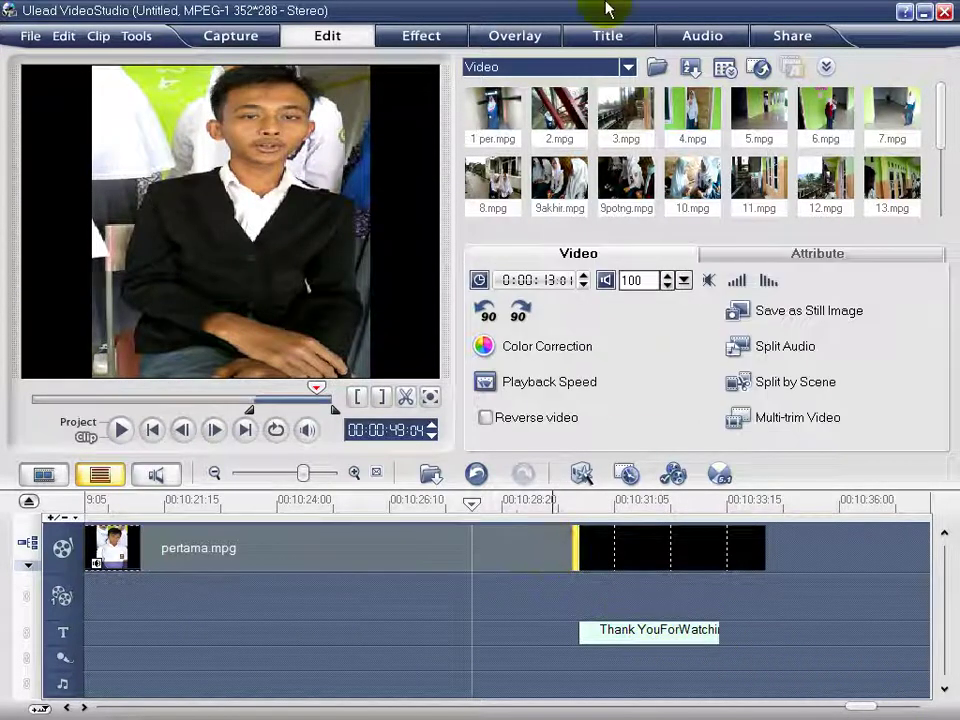
{"action": "left_click", "coordinate": [593, 67]}
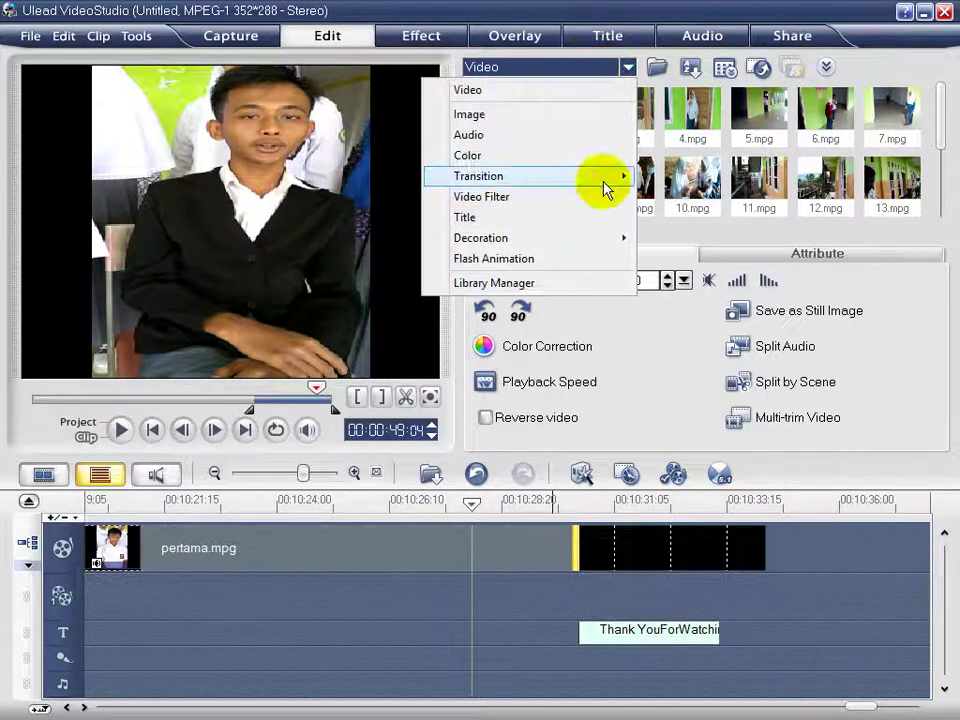
{"action": "mouse_move", "coordinate": [602, 178]}
{"action": "left_click", "coordinate": [666, 196]}
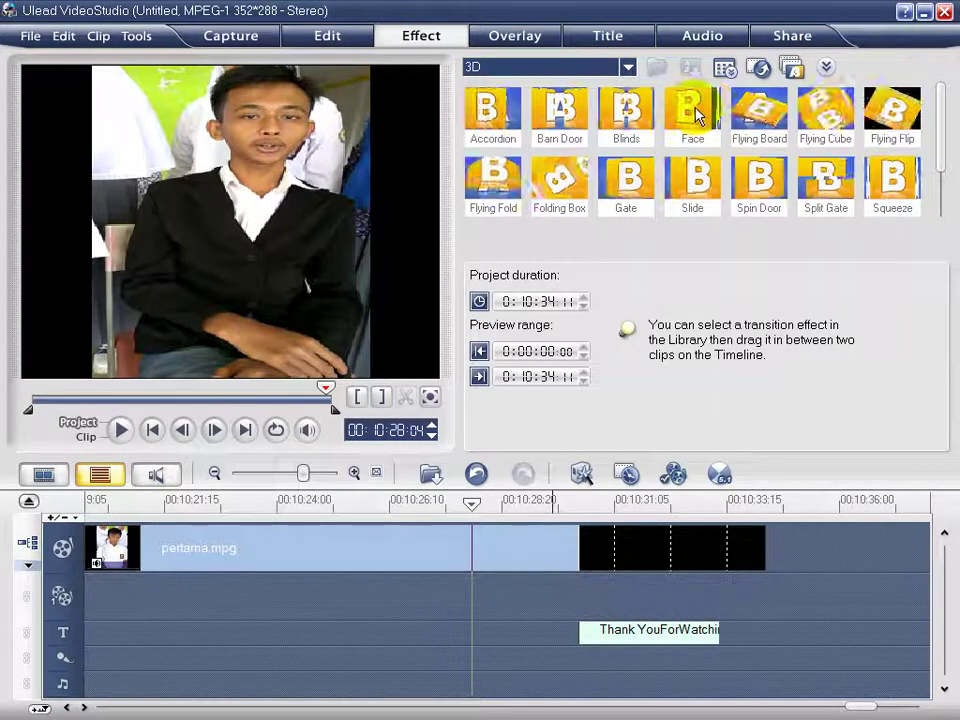
{"action": "left_click", "coordinate": [826, 108]}
{"action": "left_click_drag", "start_coordinate": [826, 108], "coordinate": [593, 544]}
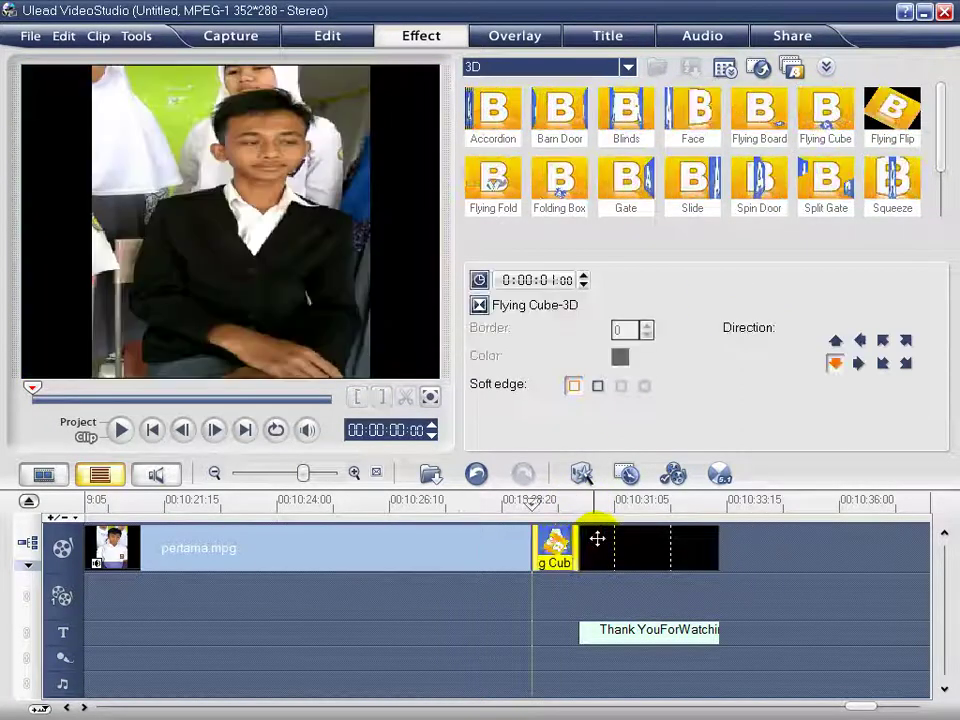
Play back the Flying Cube transition and closing title, and check several points along the second pertama.mpg clip.
{"action": "left_click", "coordinate": [657, 553]}
{"action": "left_click", "coordinate": [549, 626]}
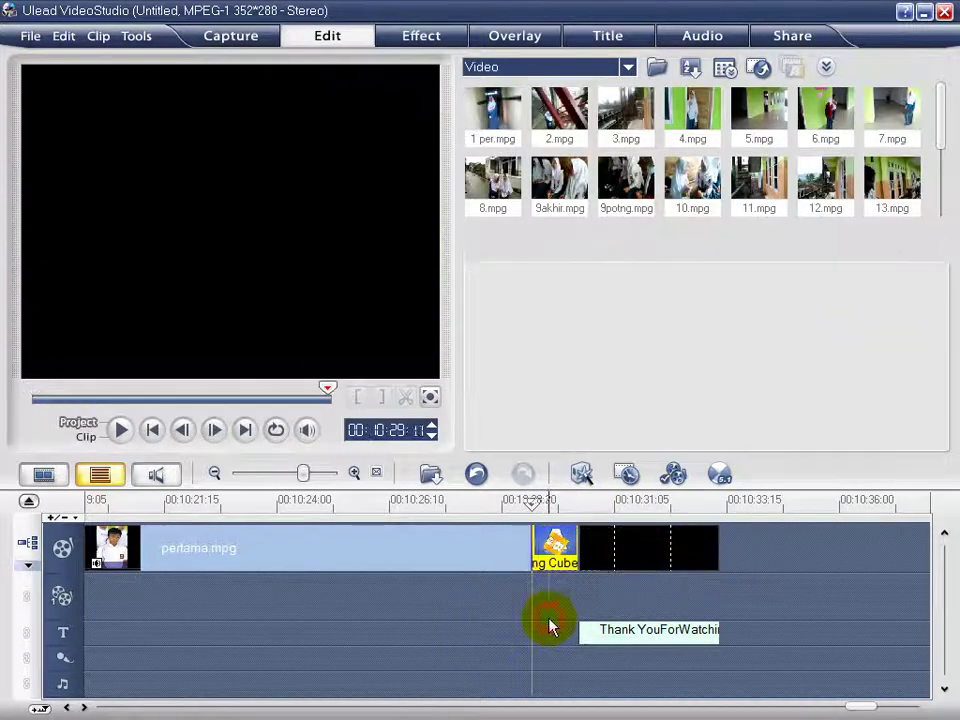
{"action": "left_click", "coordinate": [500, 619]}
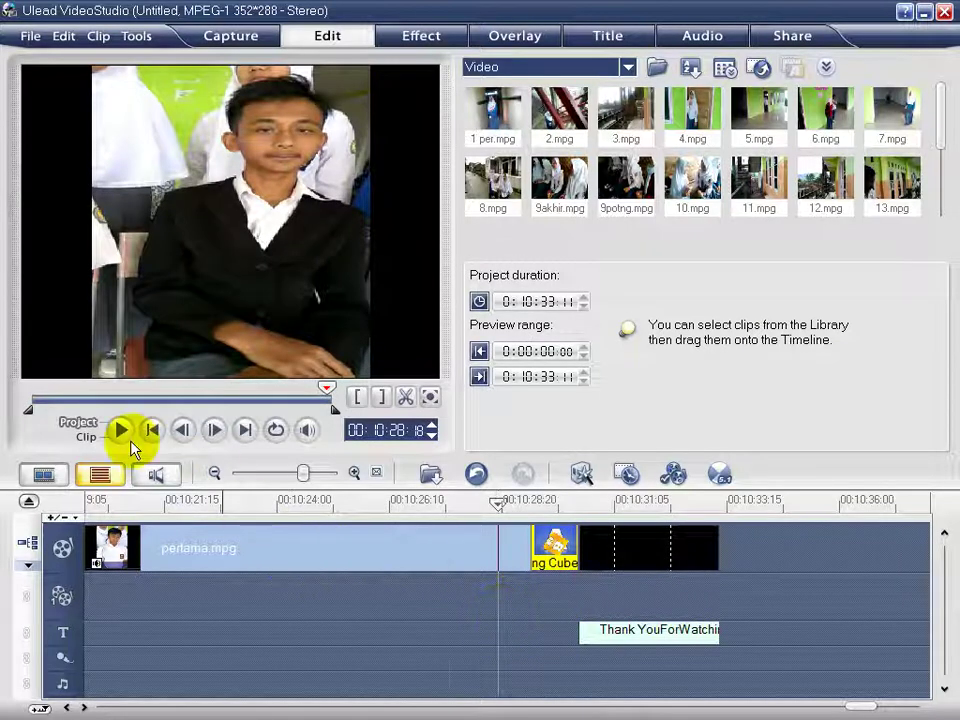
{"action": "left_click", "coordinate": [121, 430]}
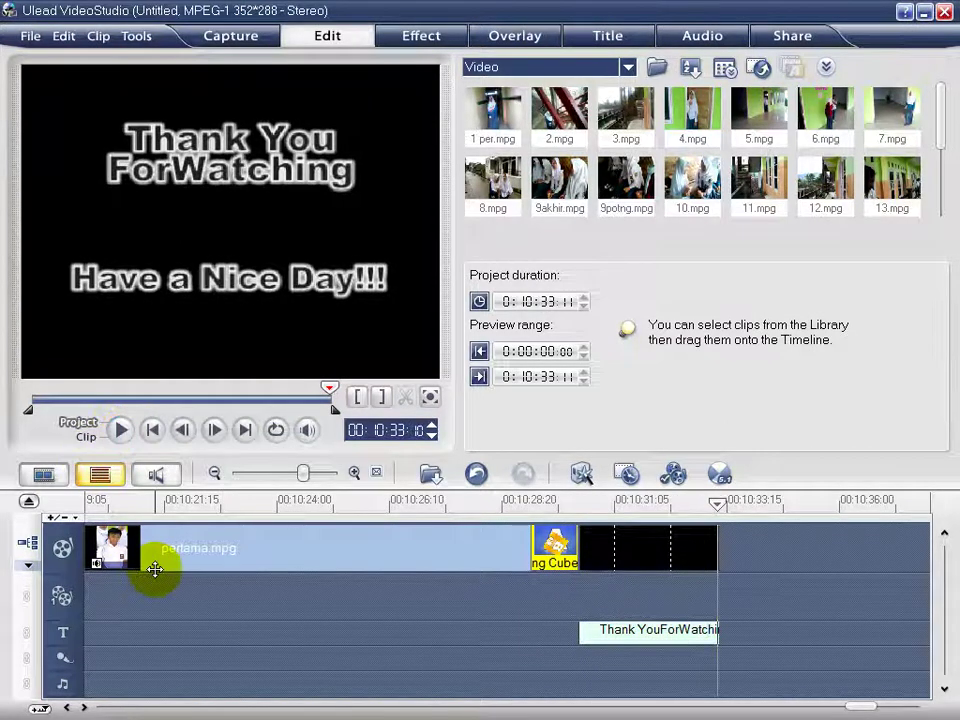
{"action": "left_click", "coordinate": [151, 604]}
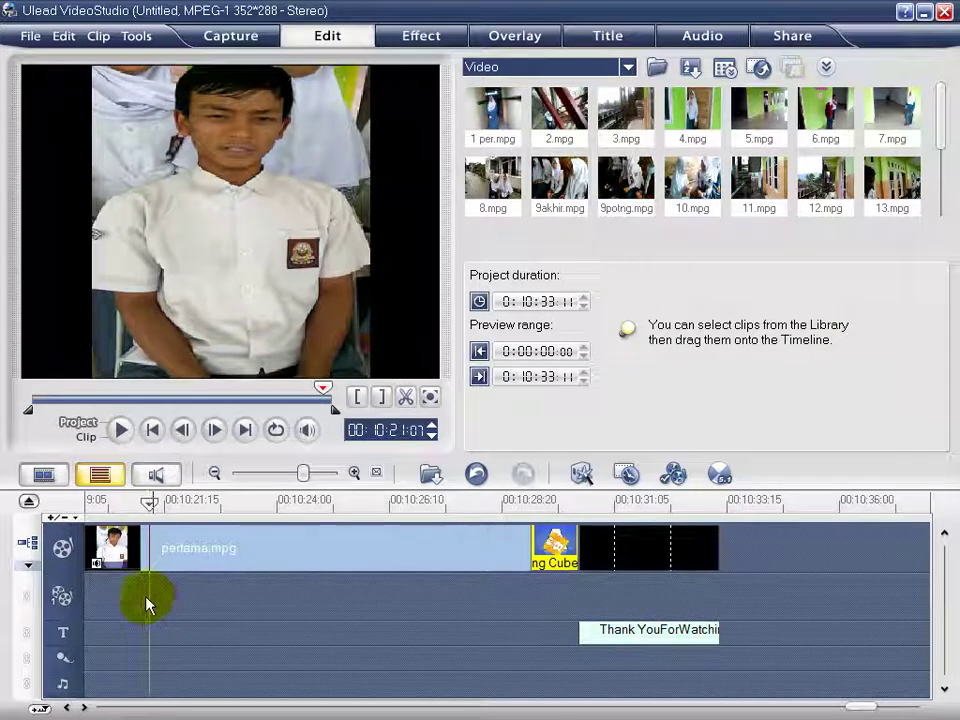
{"action": "left_click", "coordinate": [135, 600]}
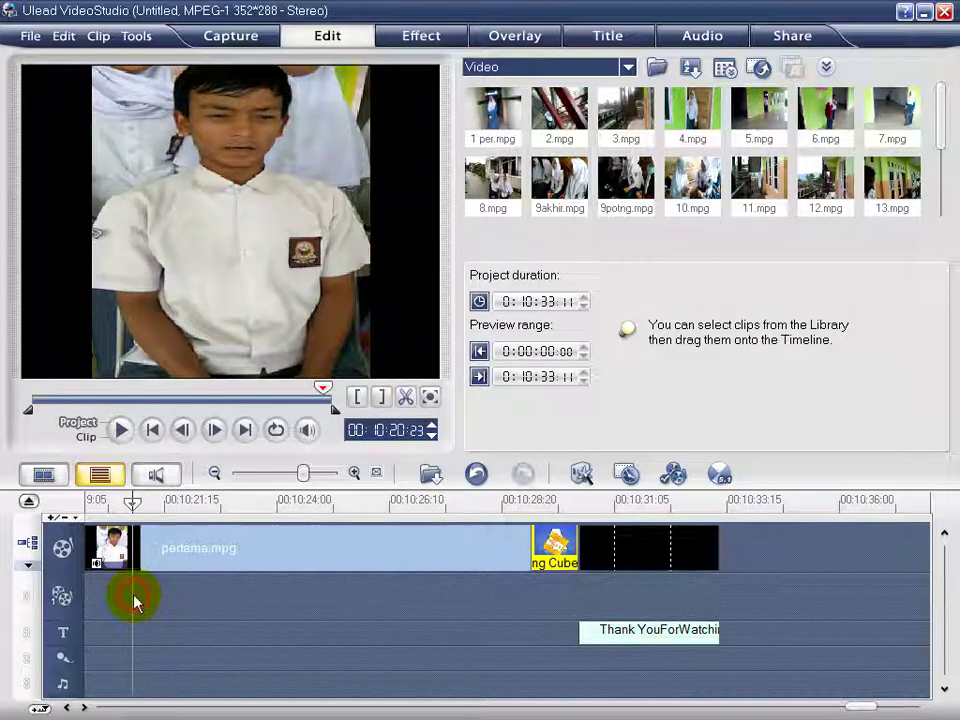
{"action": "left_click", "coordinate": [264, 604]}
{"action": "left_click", "coordinate": [379, 616]}
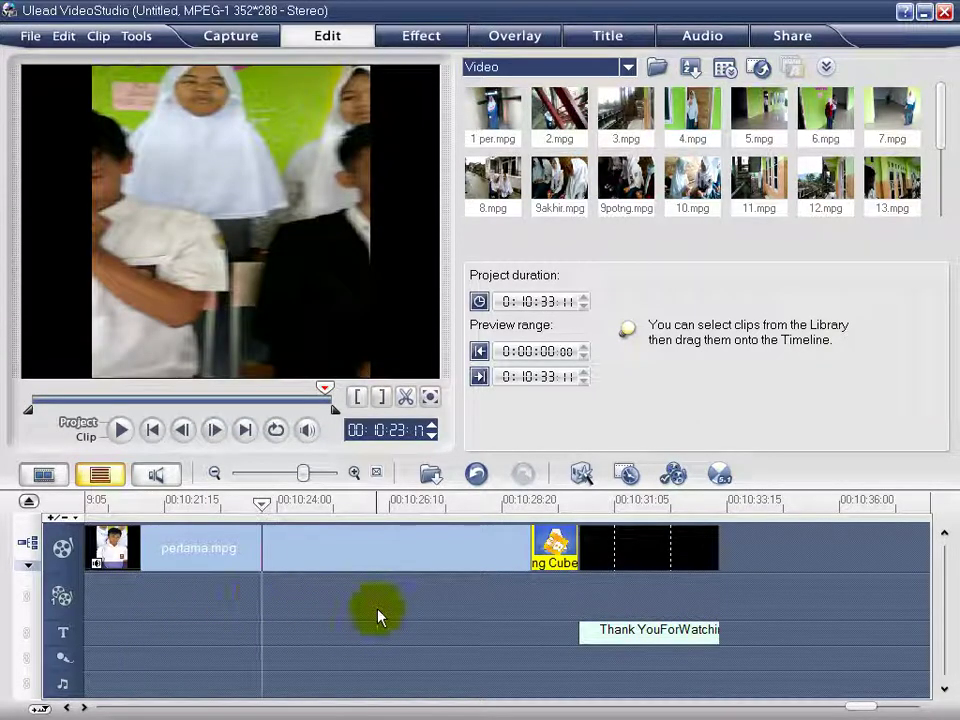
{"action": "left_click", "coordinate": [440, 615]}
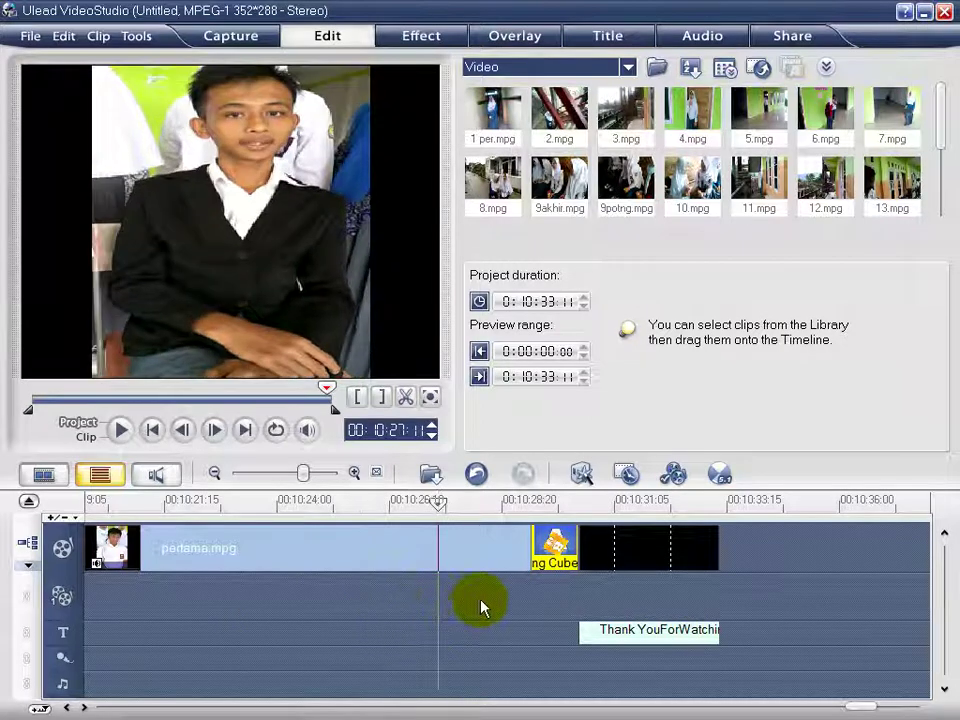
{"action": "left_click", "coordinate": [480, 606]}
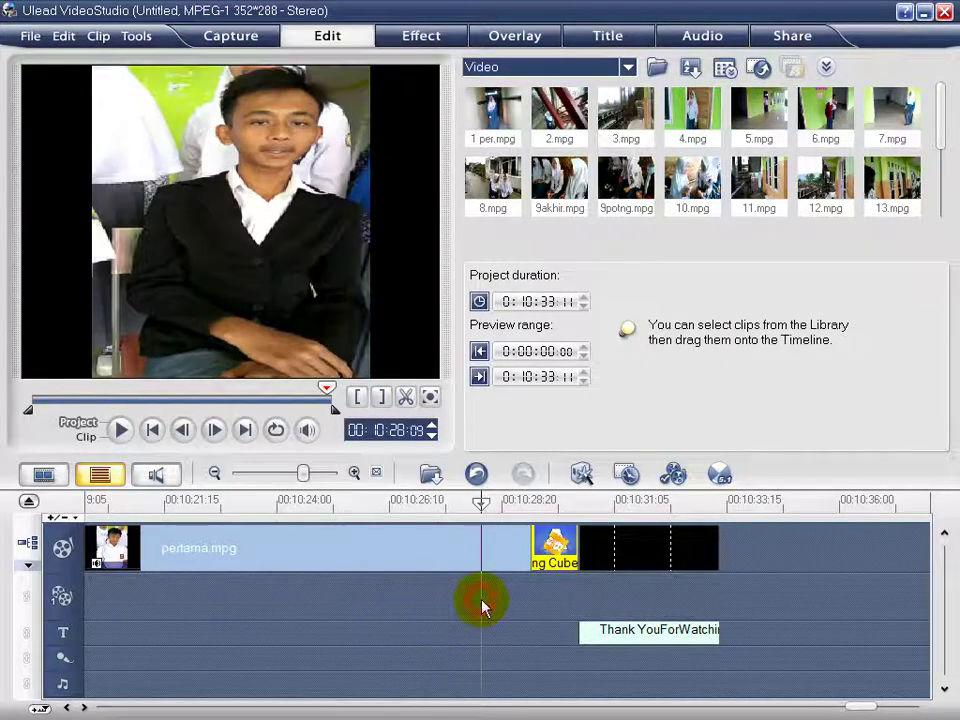
Start creating a video file with MPEG Optimizer, accepting the MPEG-1 352 x 288, CBR 1150 kbps profile.
{"action": "left_click", "coordinate": [804, 40]}
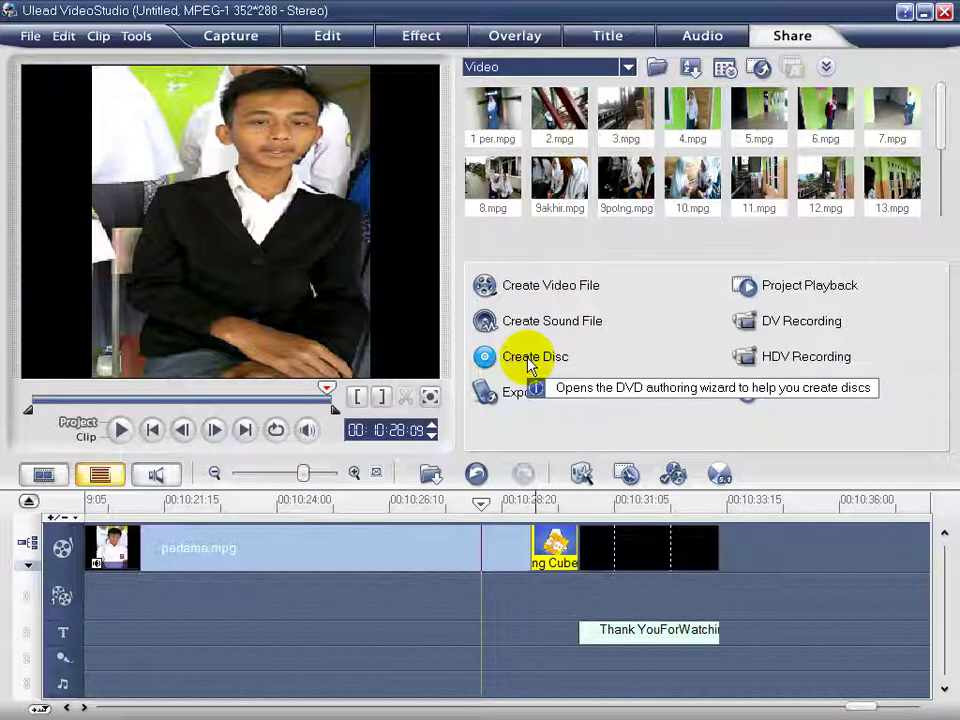
{"action": "left_click", "coordinate": [541, 290]}
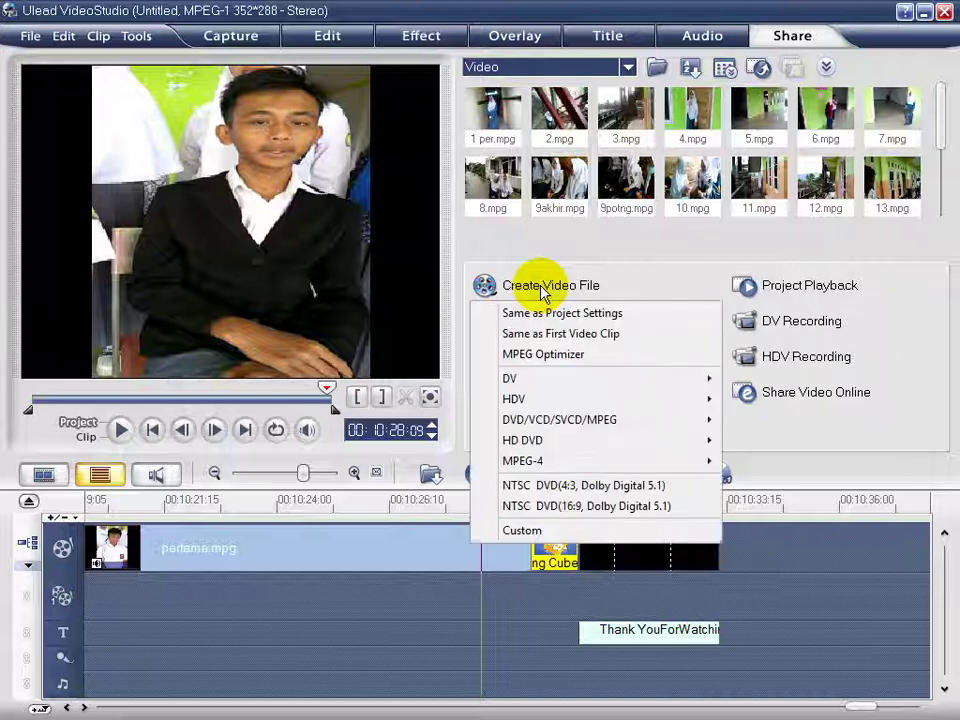
{"action": "left_click", "coordinate": [540, 358]}
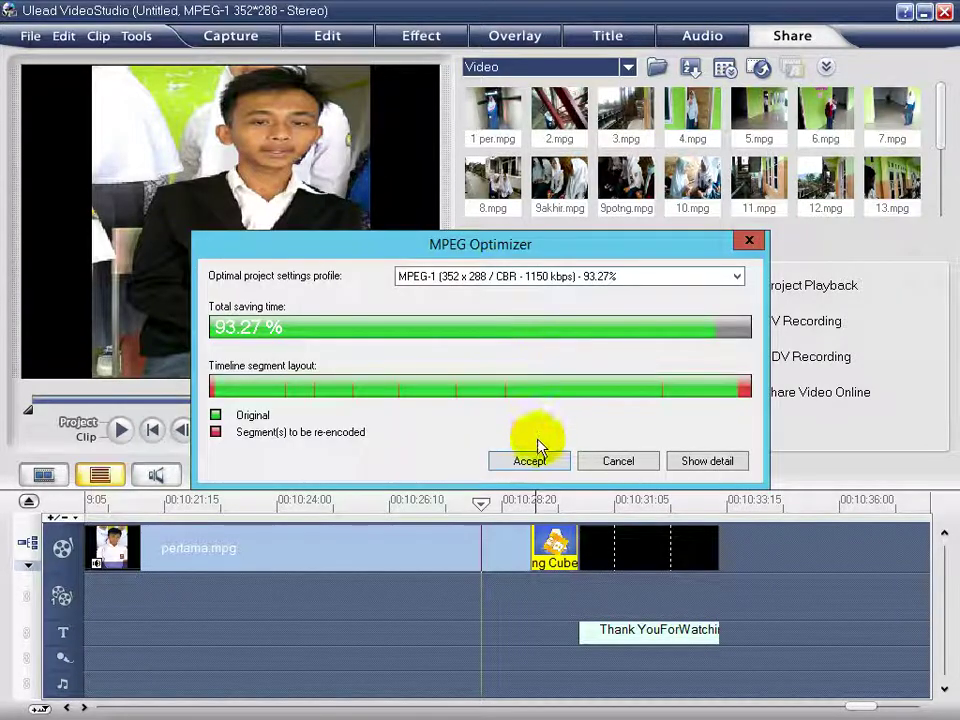
{"action": "left_click", "coordinate": [530, 461]}
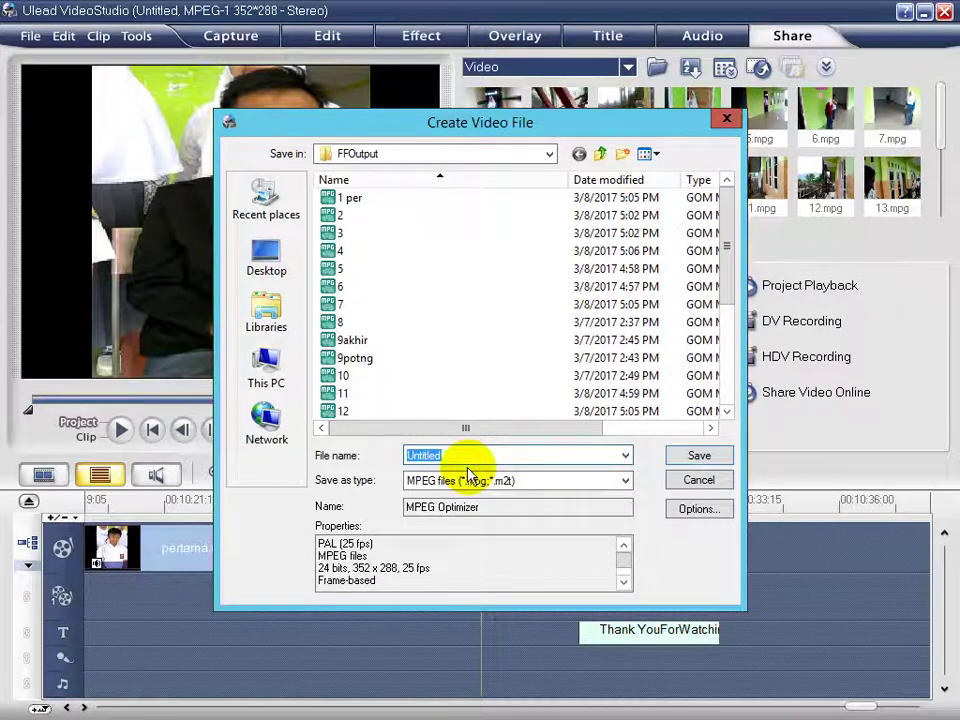
Save the MPEG video file as VideoUjianPraktek2 in the FFOutput folder and render it.
{"action": "type", "text": "Vi"}
{"action": "key", "text": "Down"}
{"action": "key", "text": "Down"}
{"action": "key", "text": "Up"}
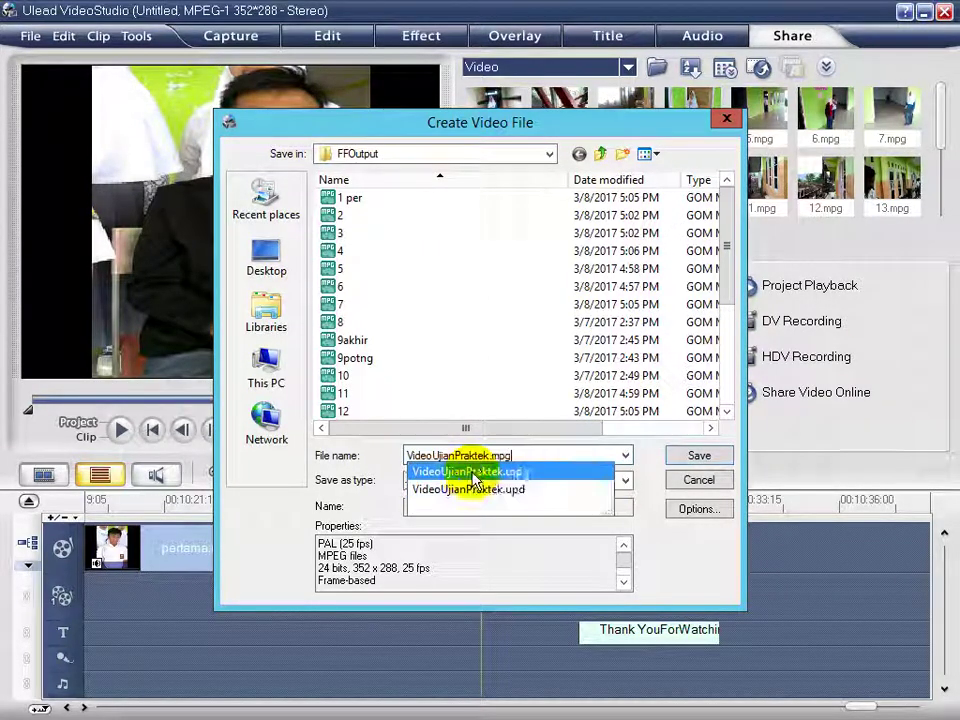
{"action": "key", "text": "BackSpace"}
{"action": "key", "text": "BackSpace"}
{"action": "key", "text": "BackSpace"}
{"action": "key", "text": "BackSpace"}
{"action": "type", "text": "2"}
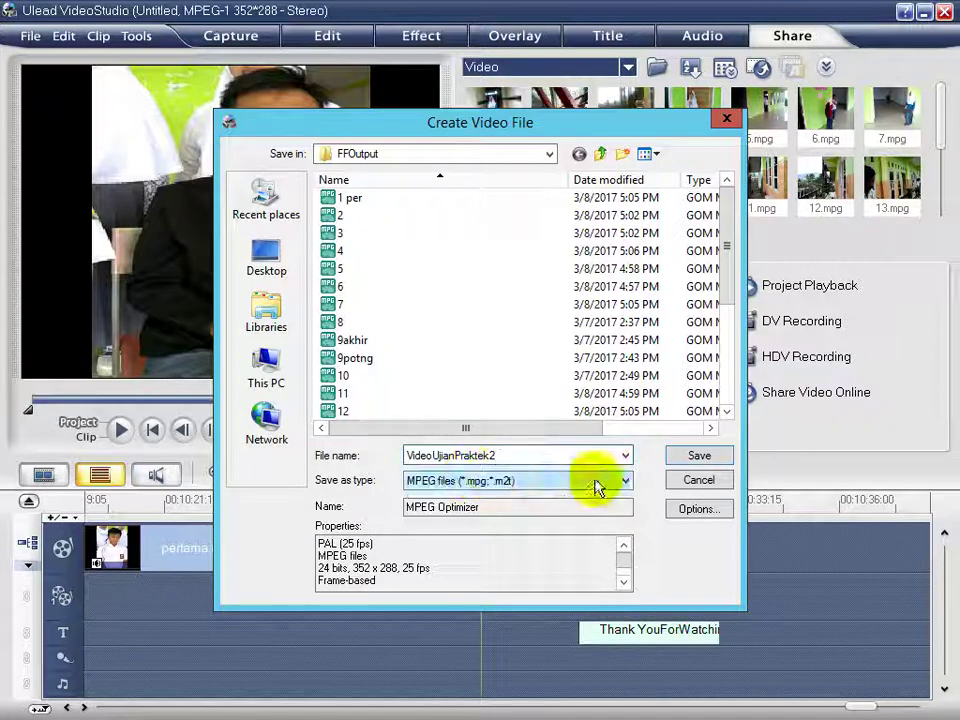
{"action": "left_click", "coordinate": [700, 457]}
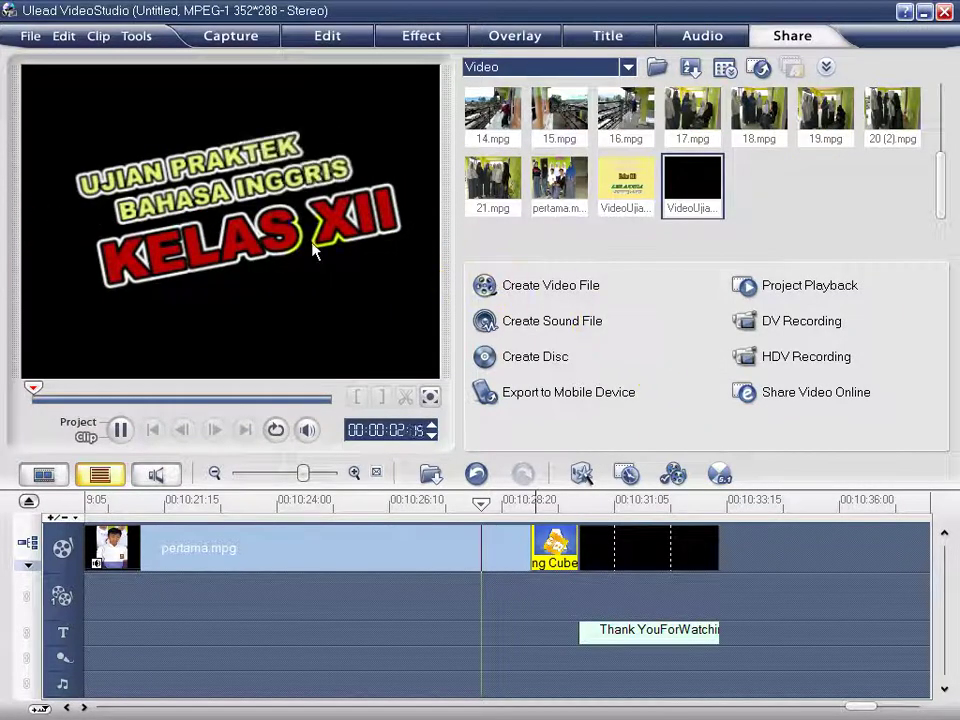
Pause the preview, minimize the editor and open the FFOutput folder inside Documents in File Explorer.
{"action": "left_click", "coordinate": [120, 429]}
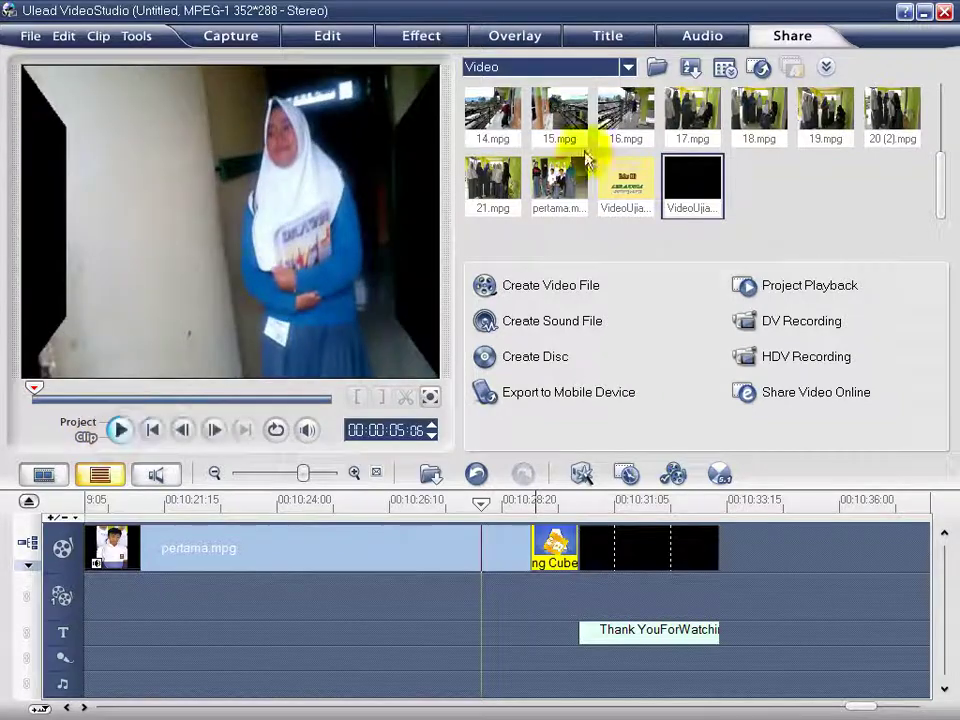
{"action": "left_click", "coordinate": [924, 12]}
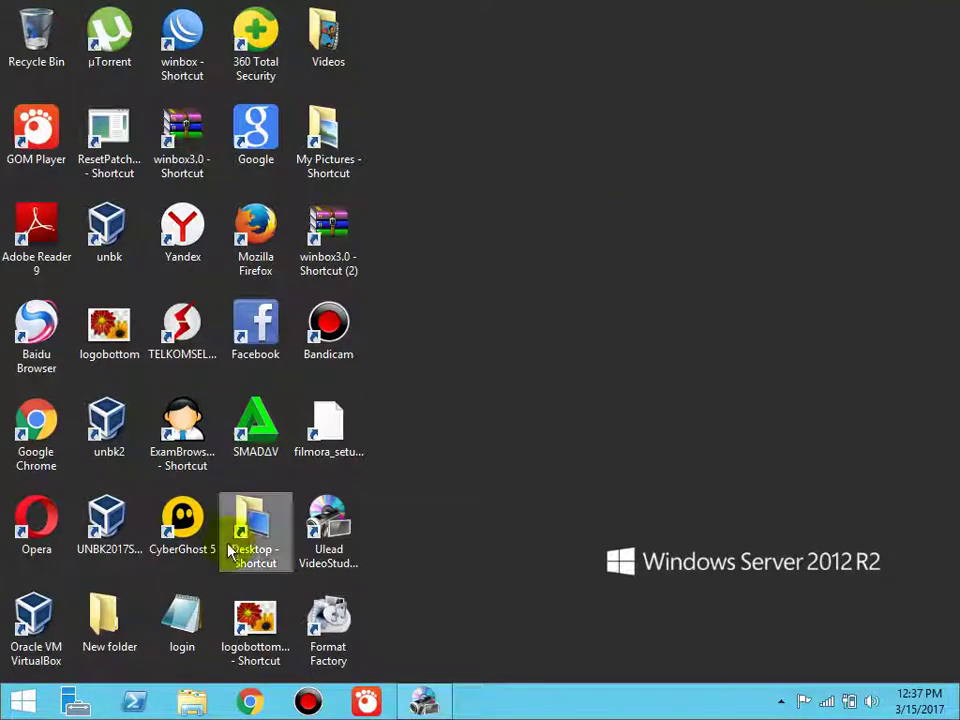
{"action": "left_click", "coordinate": [194, 703]}
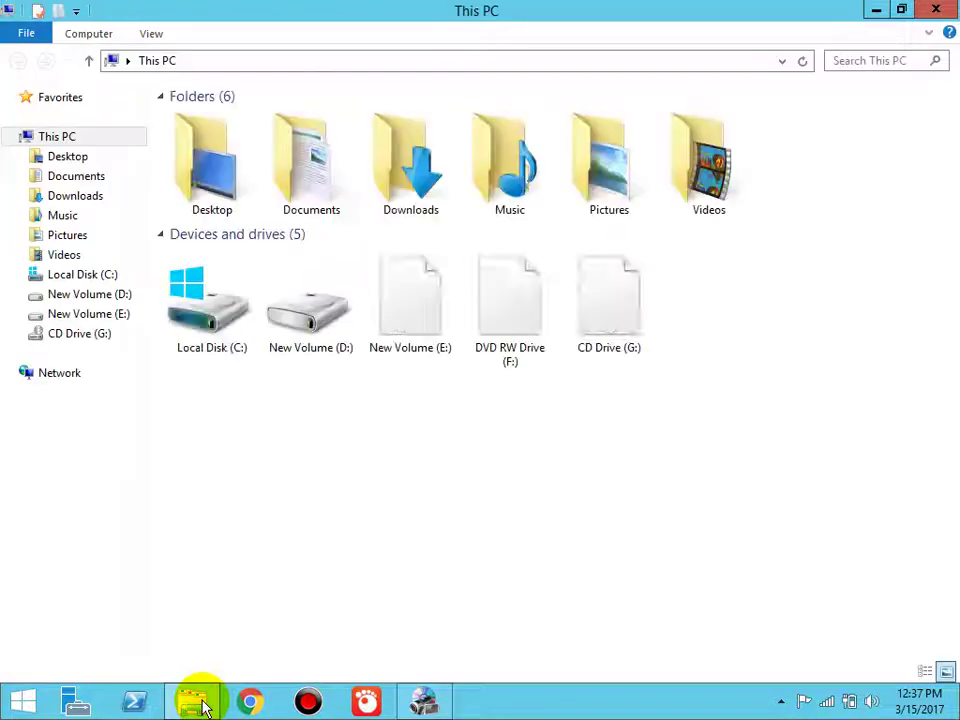
{"action": "left_click", "coordinate": [90, 178]}
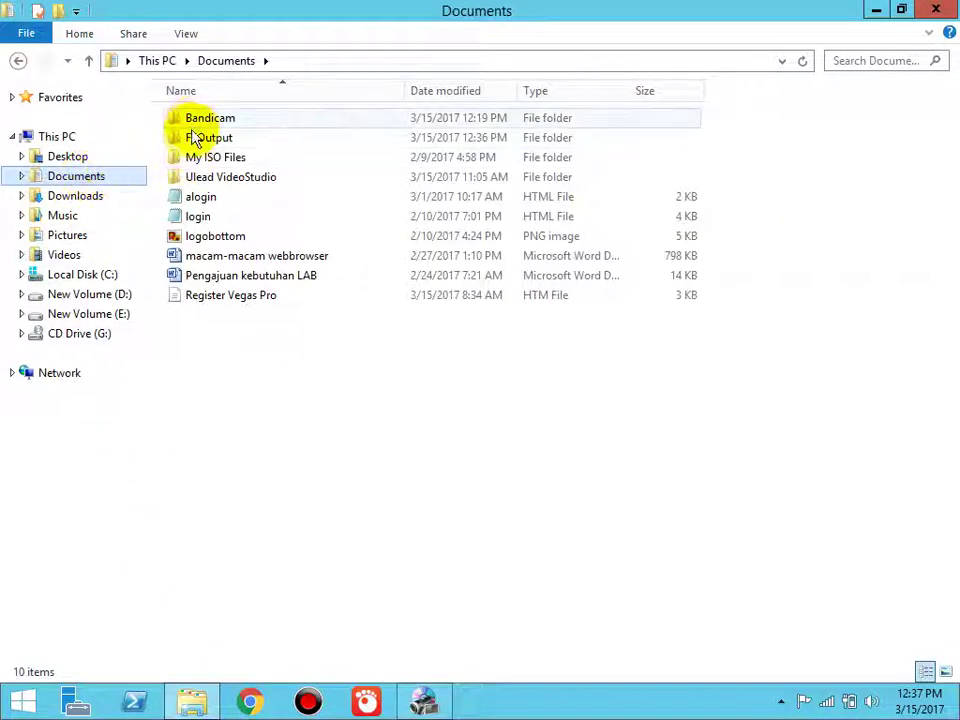
{"action": "double_click", "coordinate": [195, 138]}
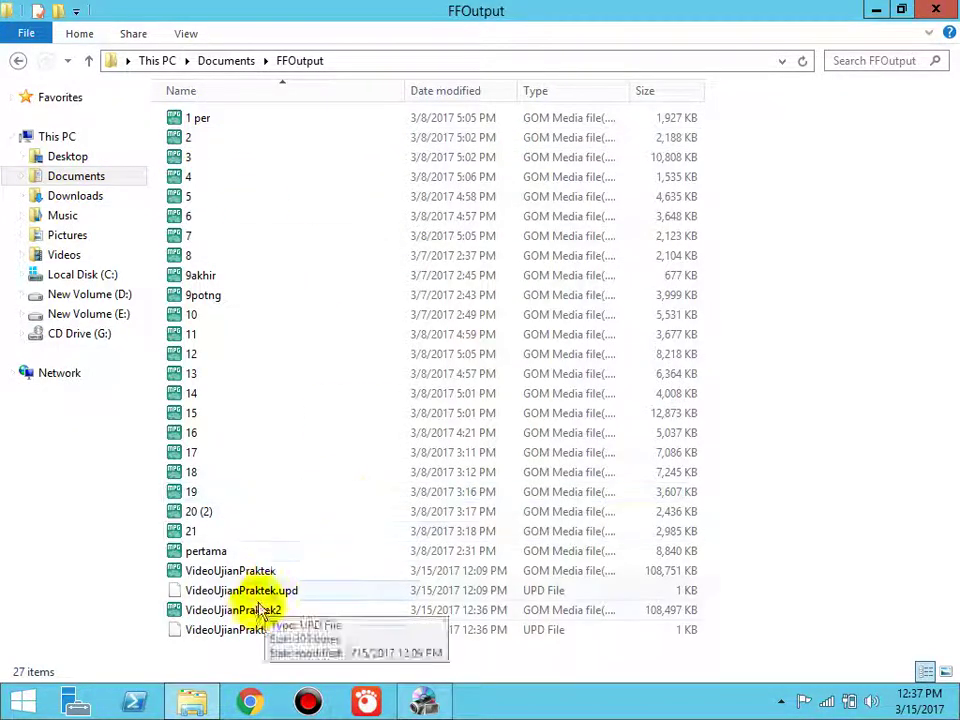
Play VideoUjianPraktek2 in a maximized GOM Player, check it at about 0:39 and 1:49, and close the player and folder.
{"action": "left_click", "coordinate": [255, 617]}
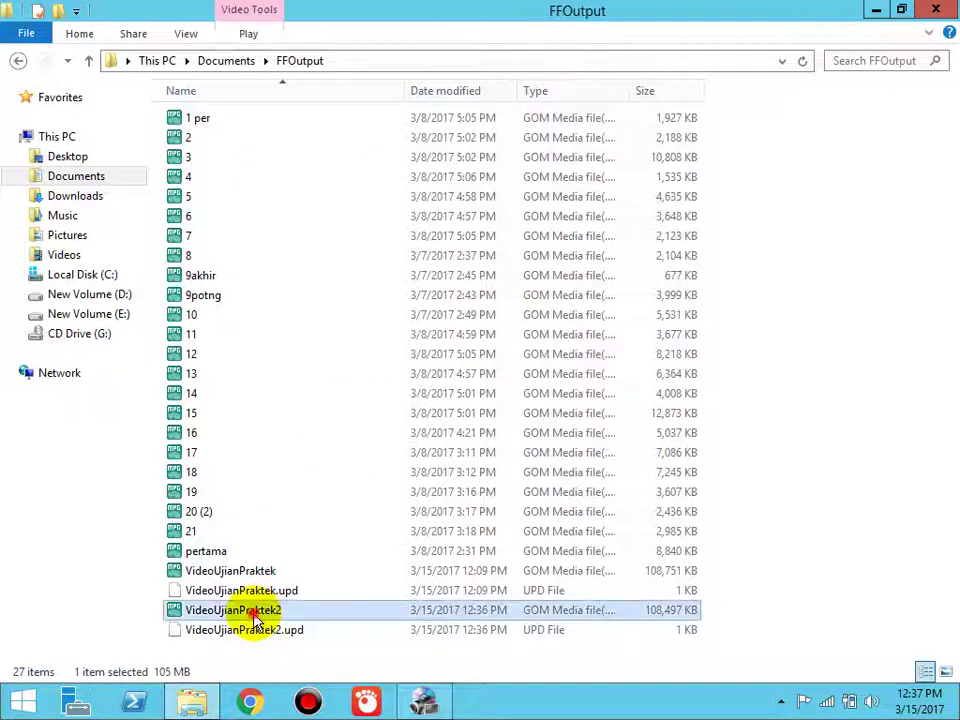
{"action": "double_click", "coordinate": [262, 617]}
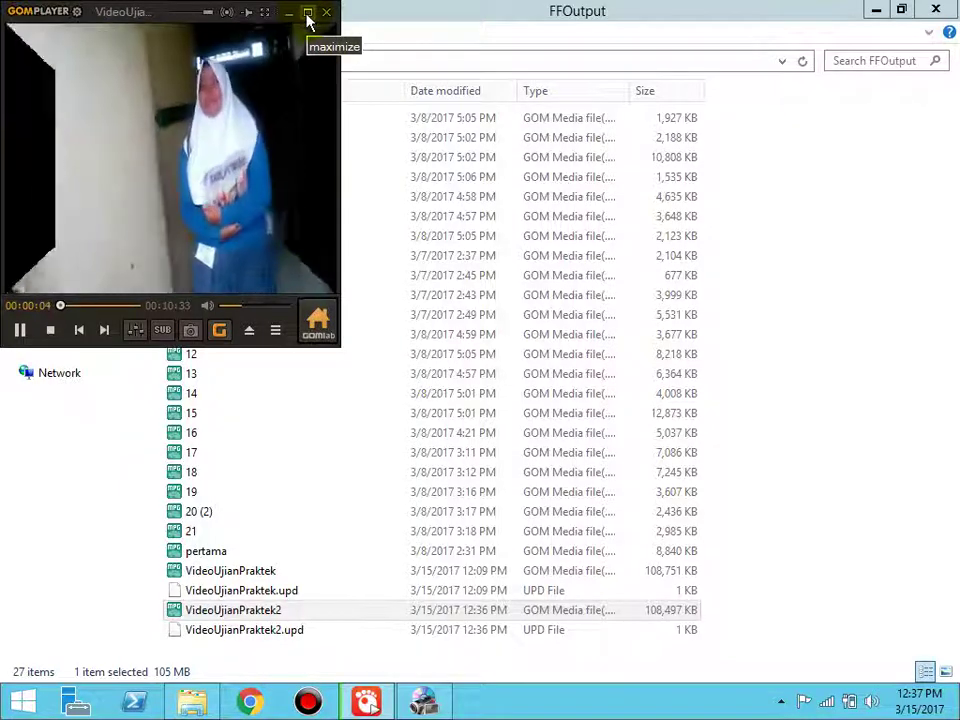
{"action": "left_click", "coordinate": [307, 14]}
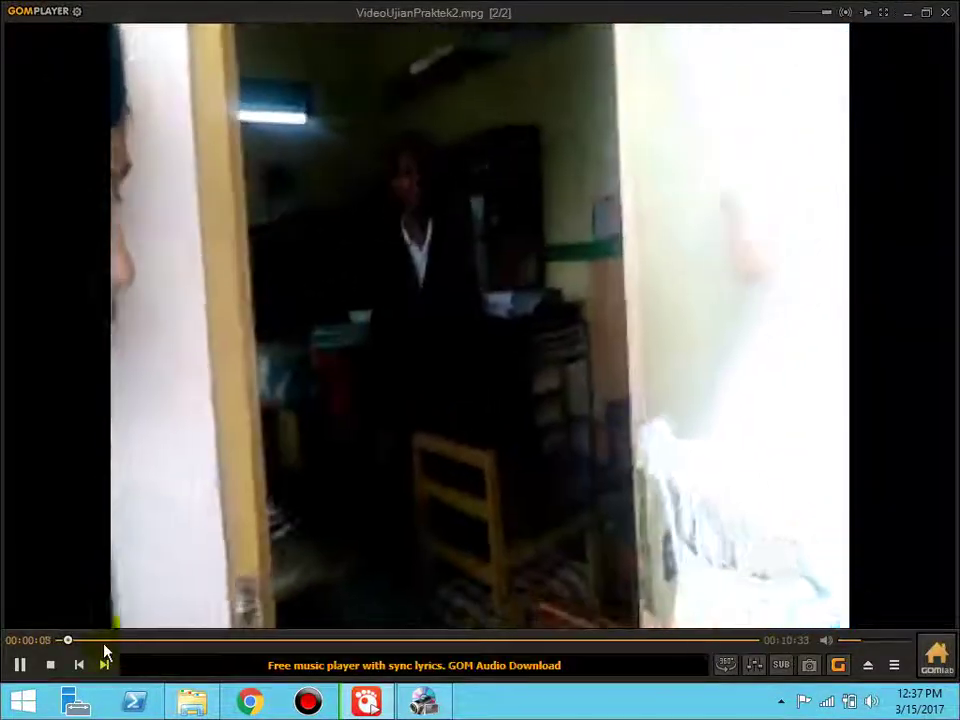
{"action": "left_click", "coordinate": [102, 643]}
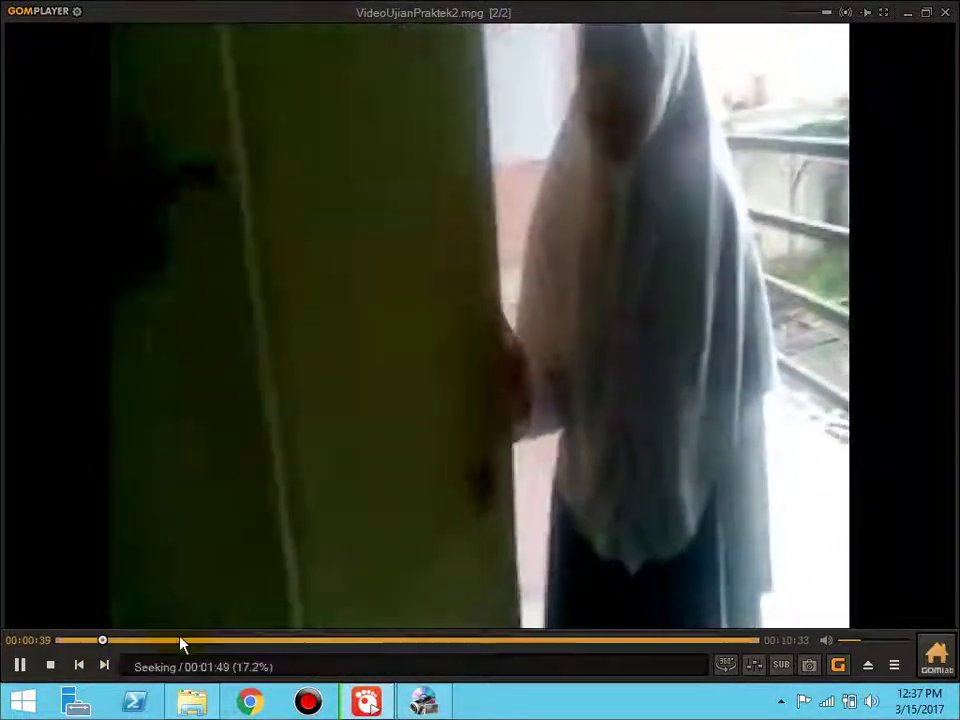
{"action": "left_click", "coordinate": [181, 641]}
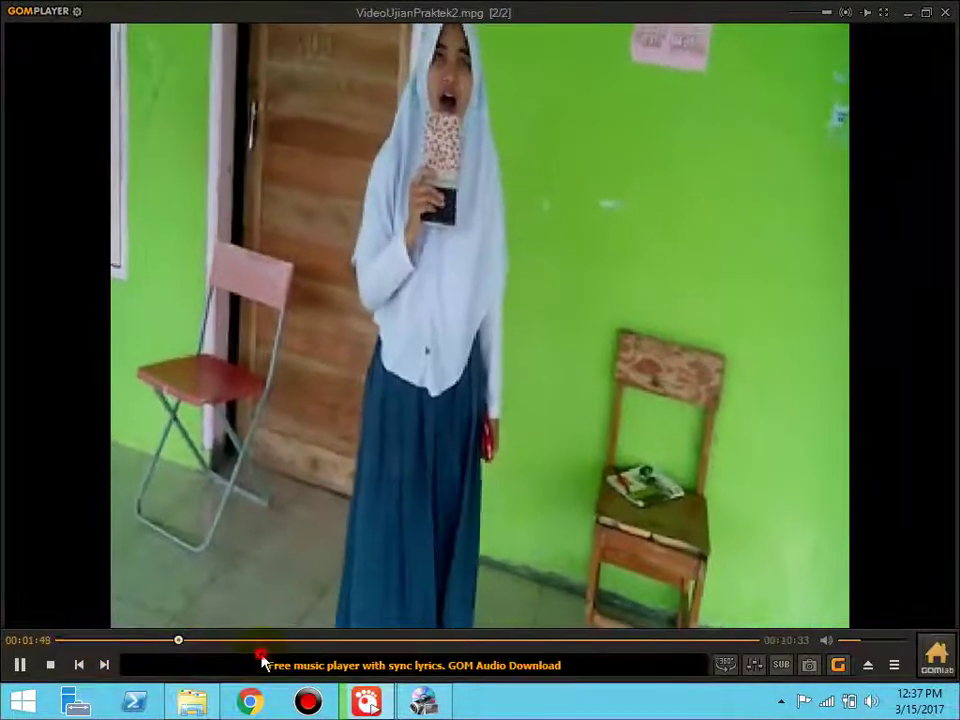
{"action": "left_click", "coordinate": [942, 12]}
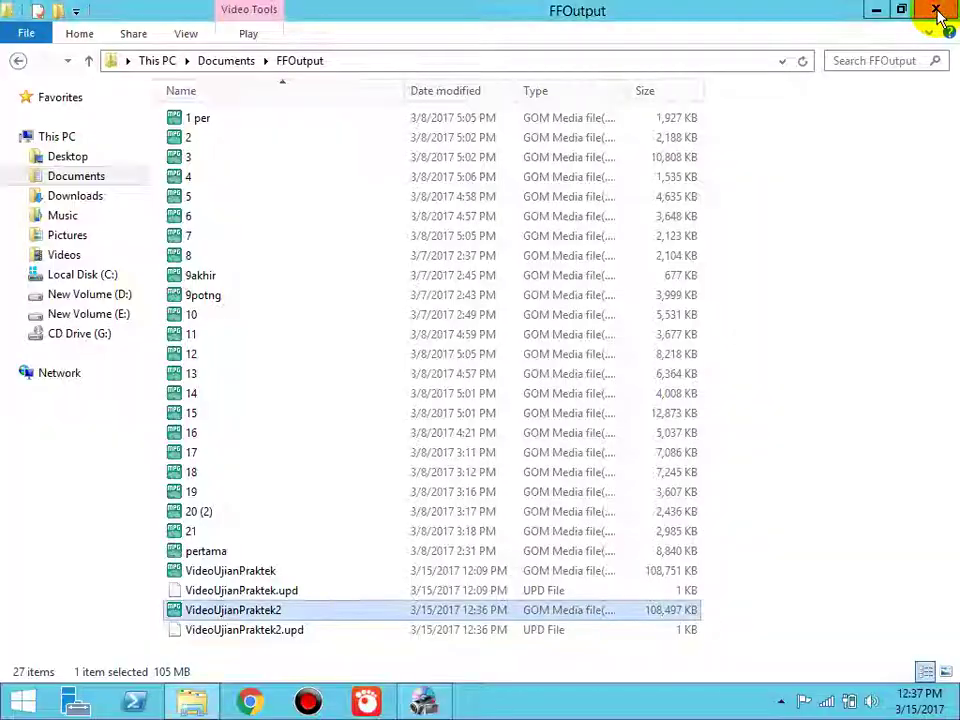
{"action": "left_click", "coordinate": [939, 14]}
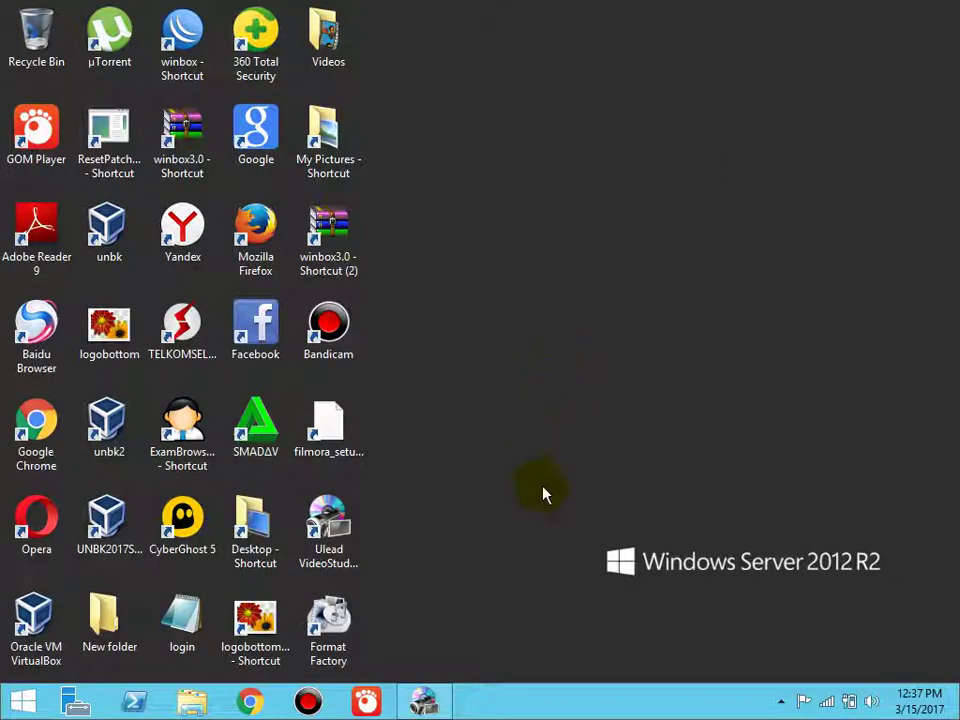